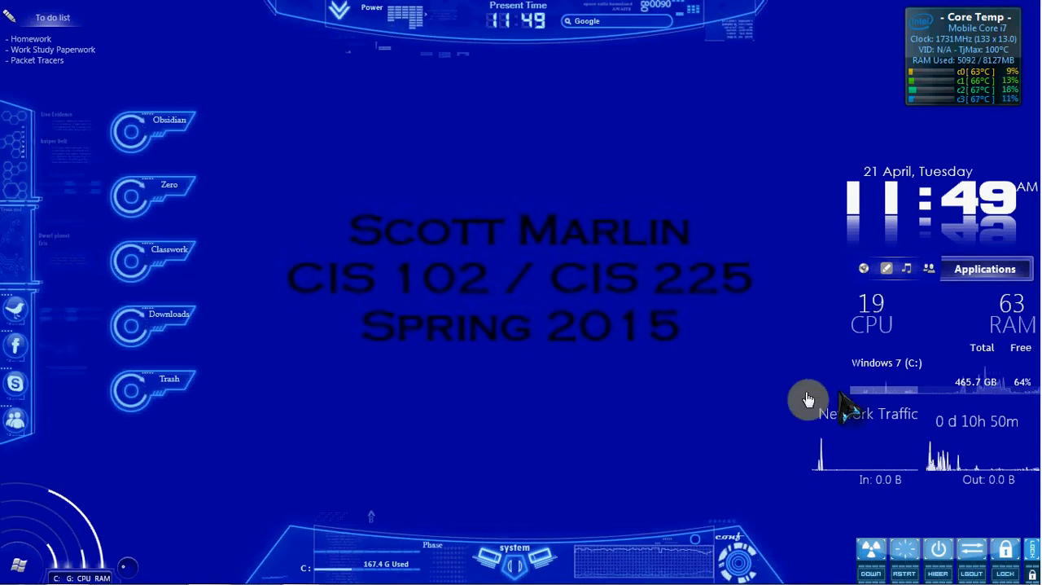
Step: Switch to the Windows 7 x64 virtual machine and dismiss the Windows Parental Controls notification
mouse_move(342, 577)
mouse_move(300, 575)
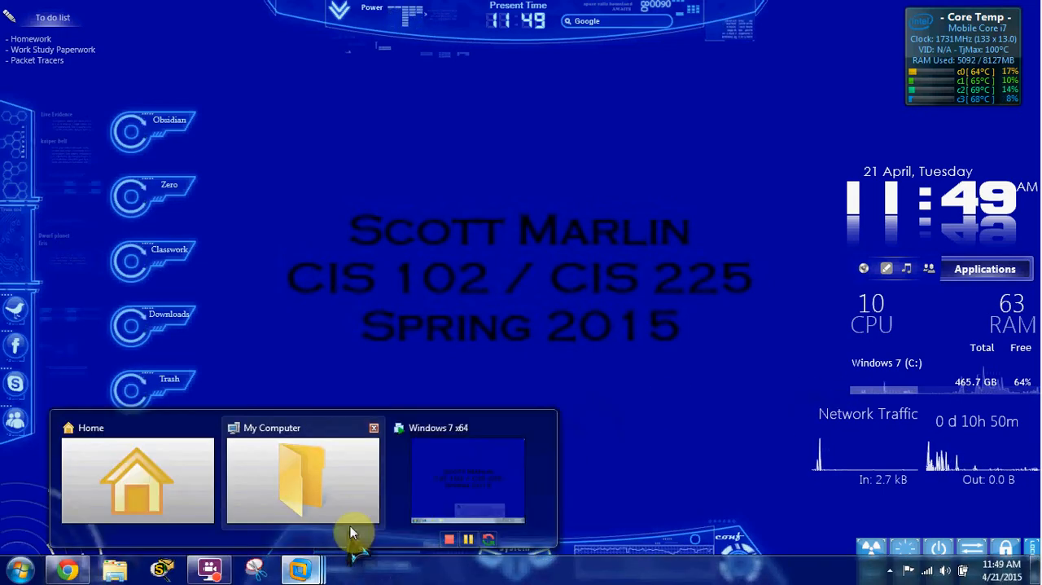
click(431, 465)
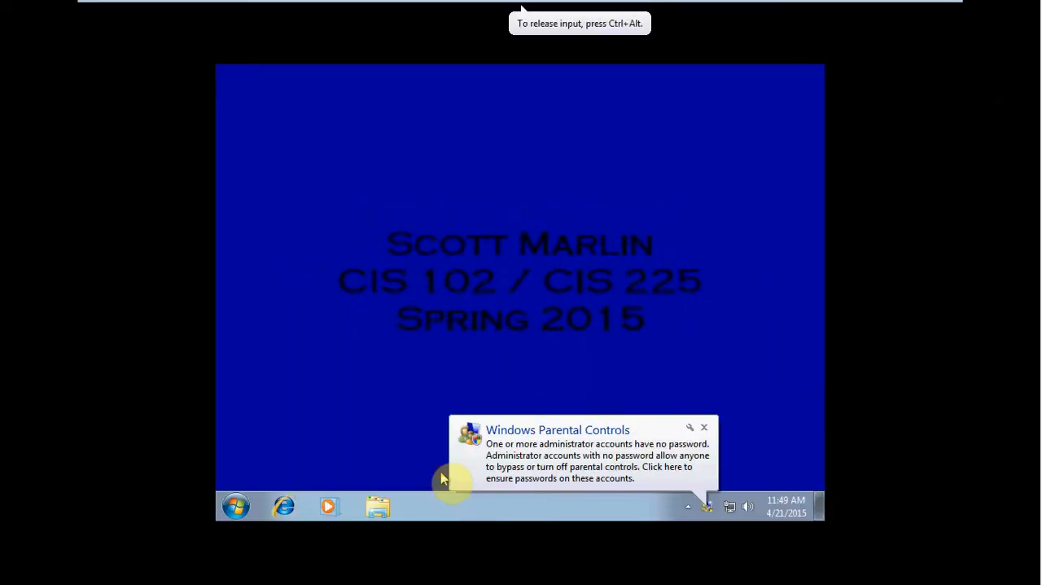
click(704, 426)
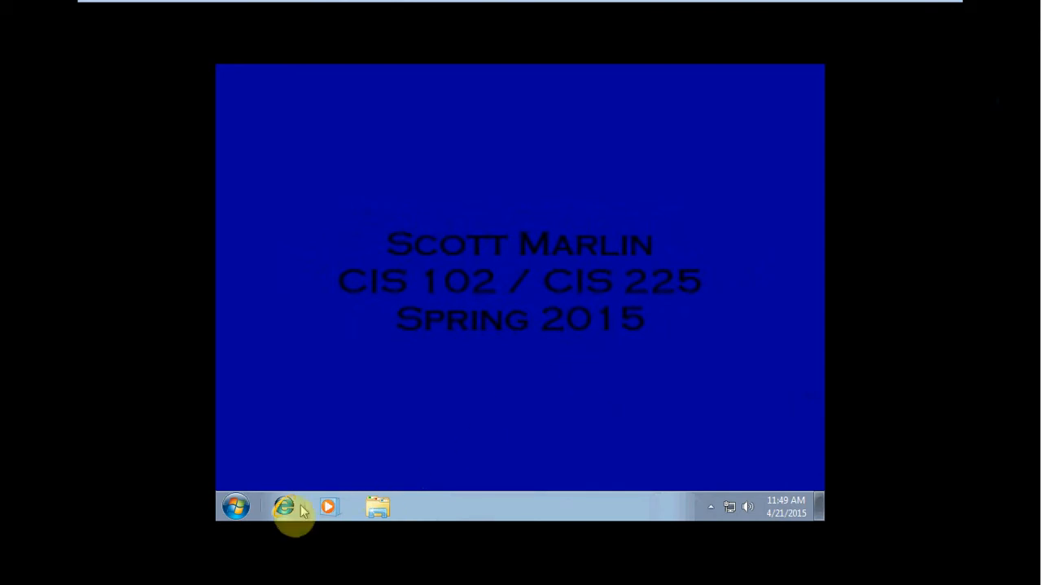
Step: Open Computer Management for this computer and show Disk Management
click(246, 505)
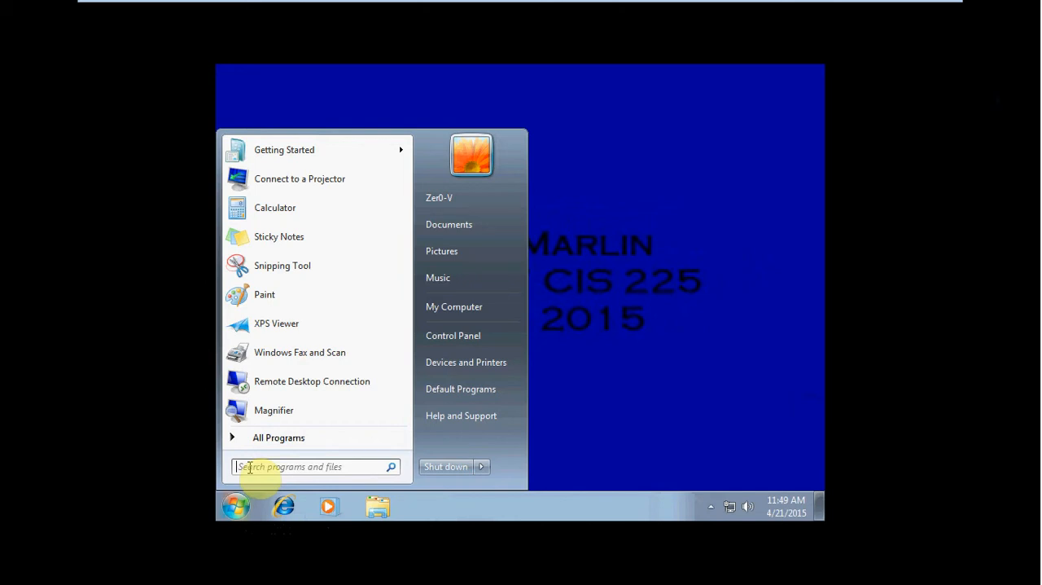
right_click(466, 309)
click(519, 336)
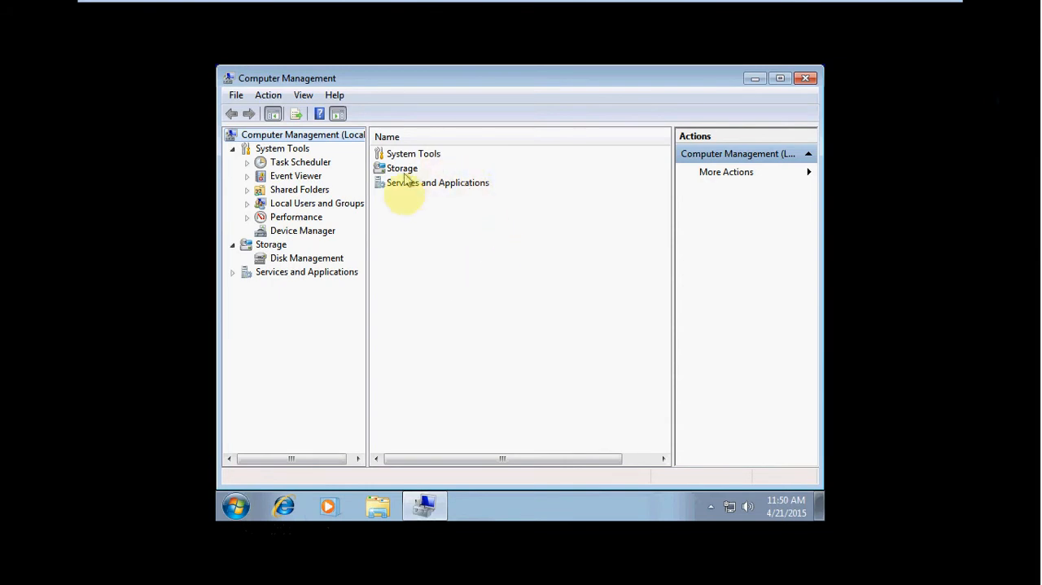
click(328, 233)
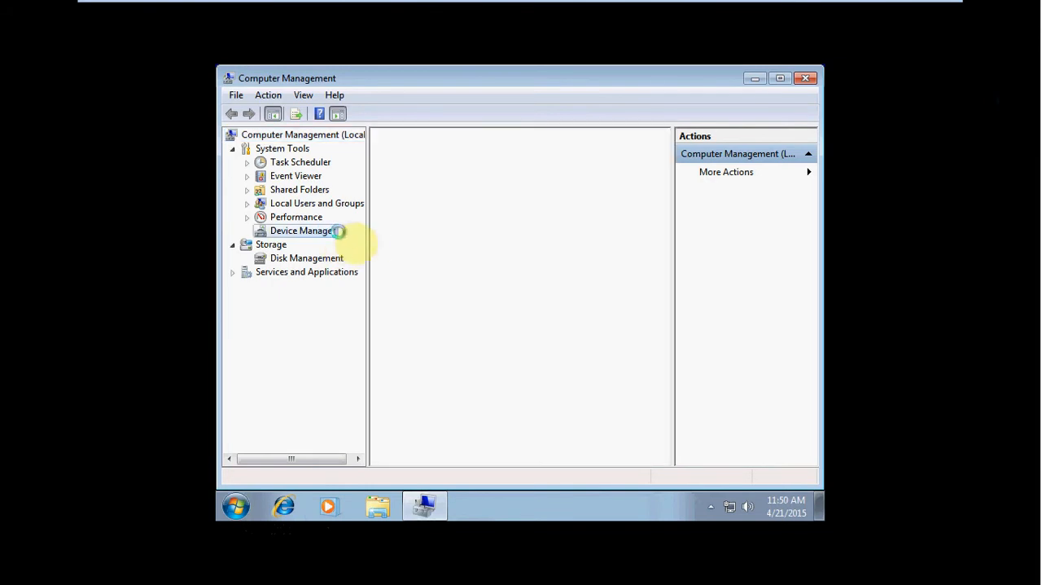
click(308, 258)
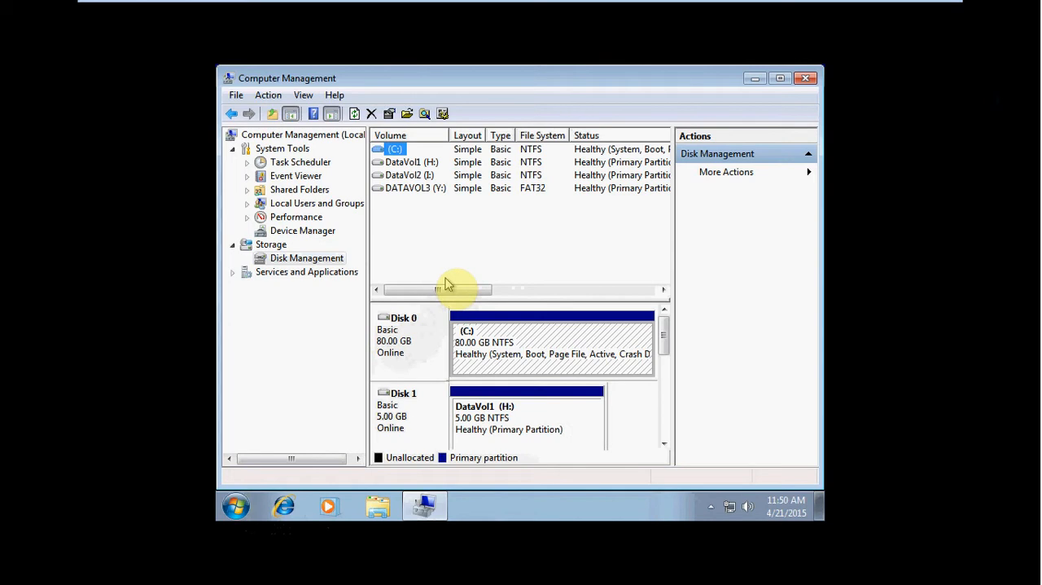
Step: Examine the disks holding the DataVol1, DataVol2 and DATAVOL3 volumes
click(427, 163)
click(430, 174)
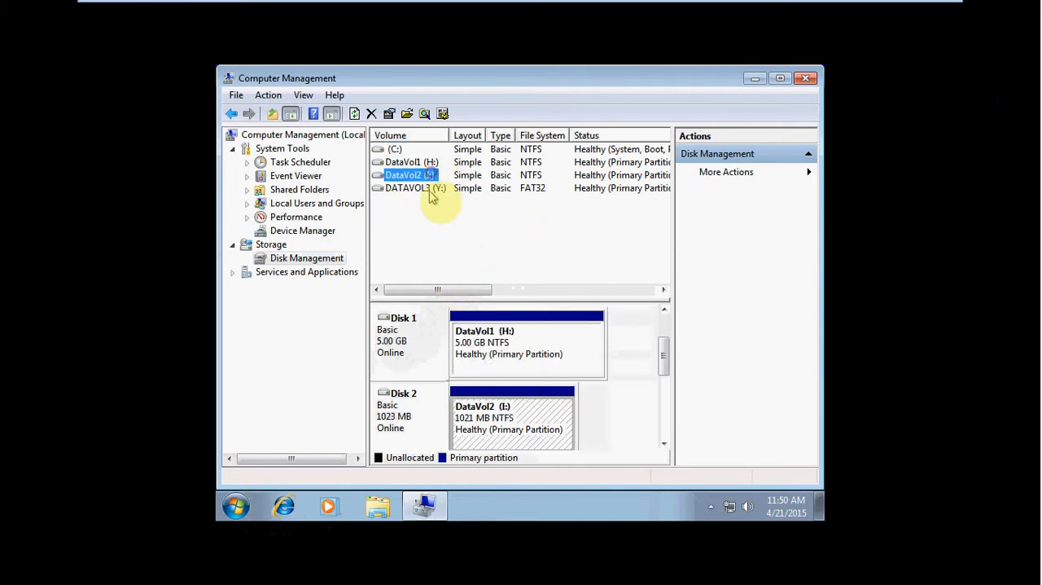
click(429, 189)
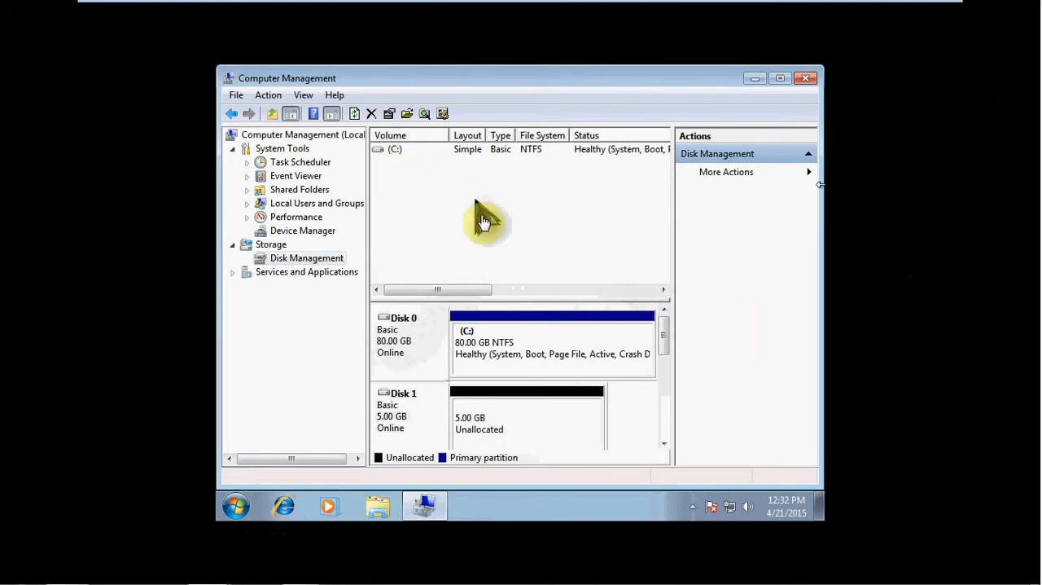
click(601, 228)
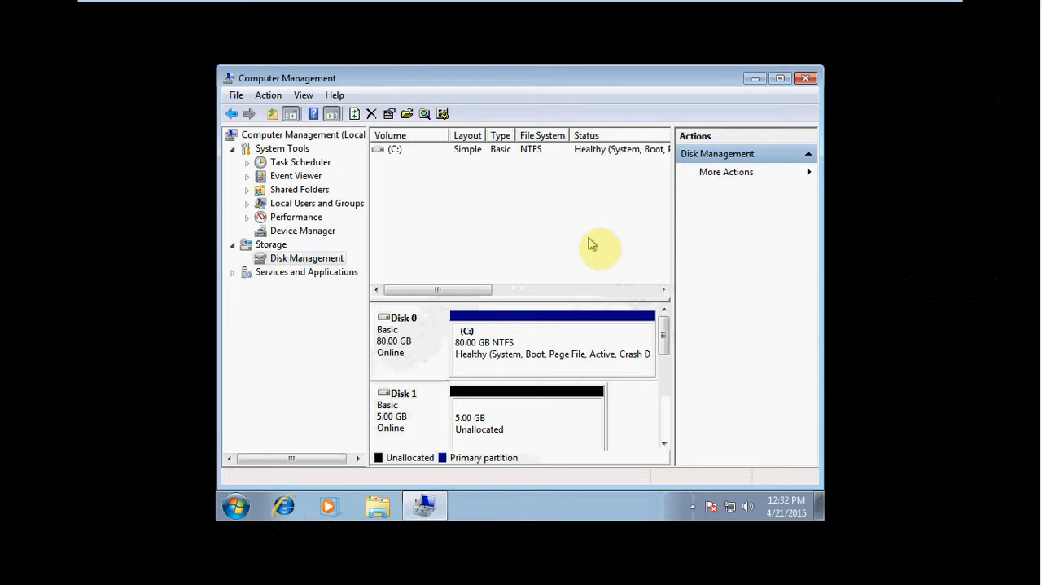
right_click(533, 428)
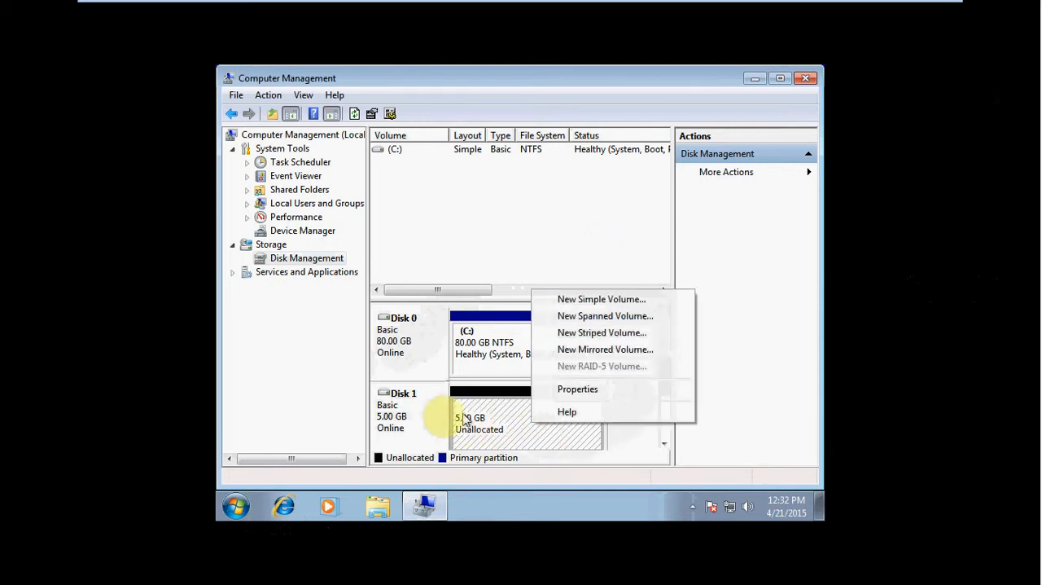
click(423, 409)
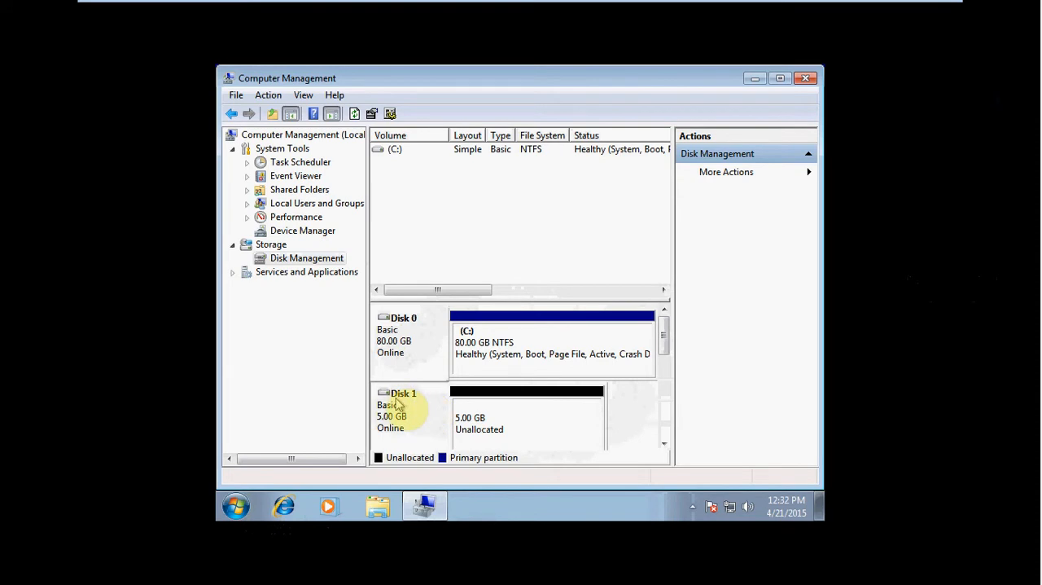
right_click(395, 407)
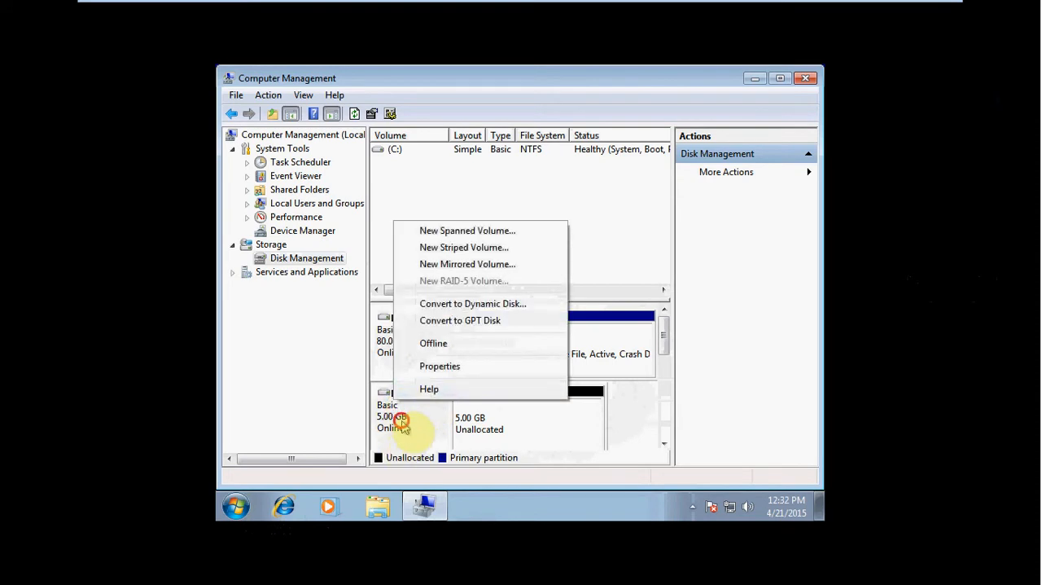
click(399, 408)
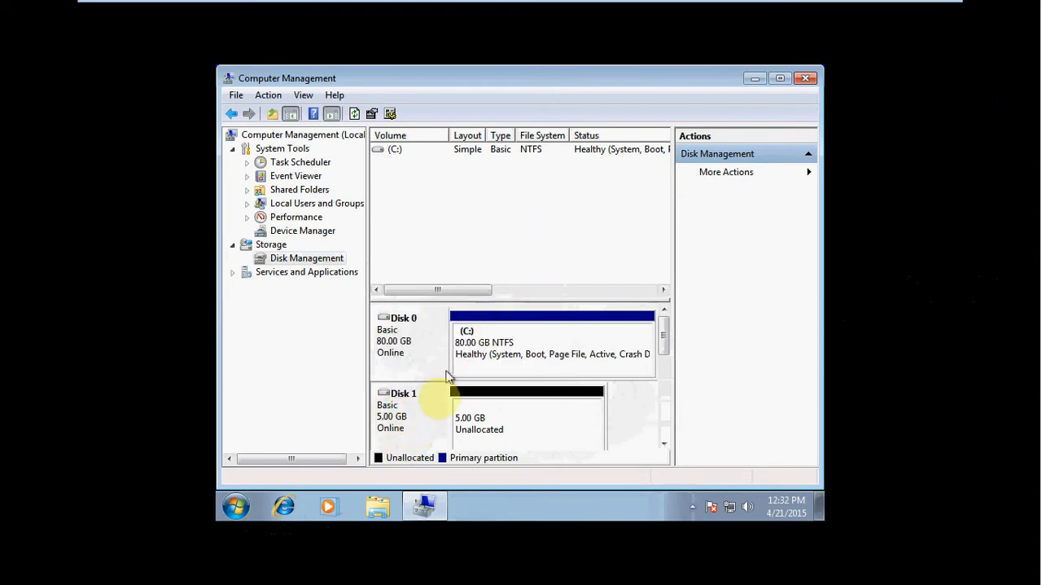
Step: Start a new simple volume on Disk 1's unallocated space, keeping the default size and assigning drive letter H
drag(661, 338, 664, 350)
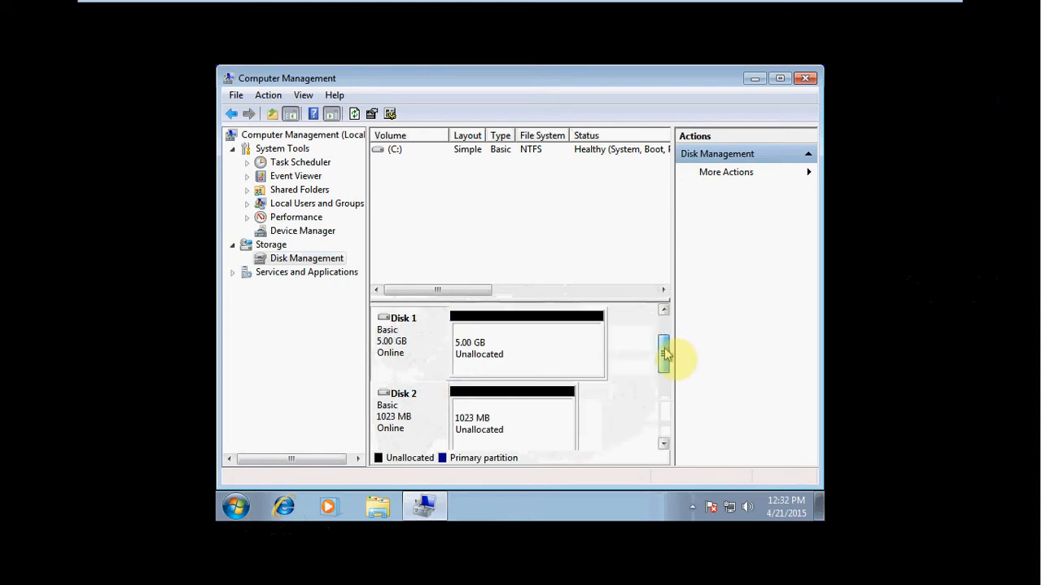
right_click(511, 344)
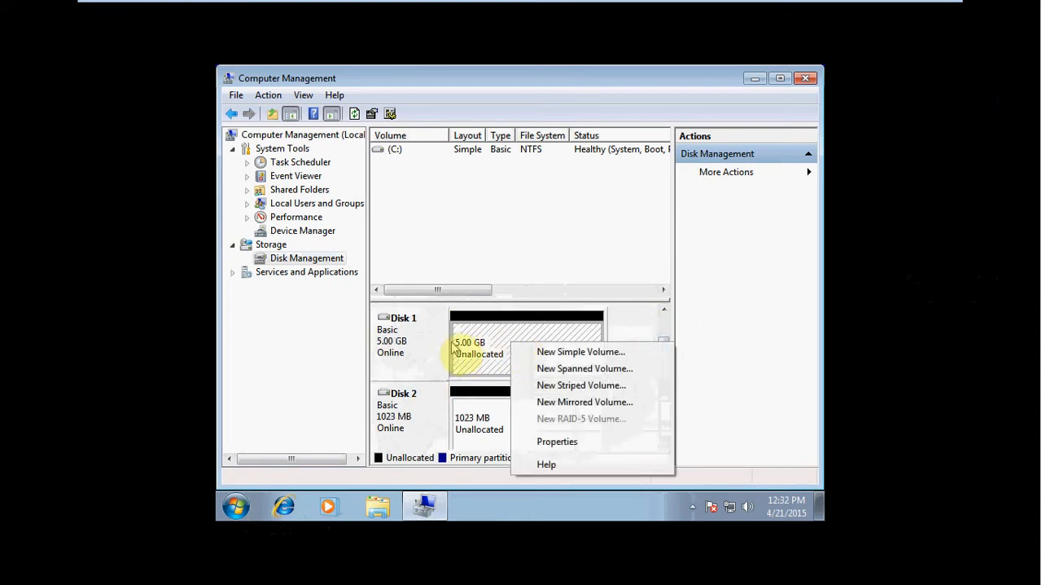
click(603, 354)
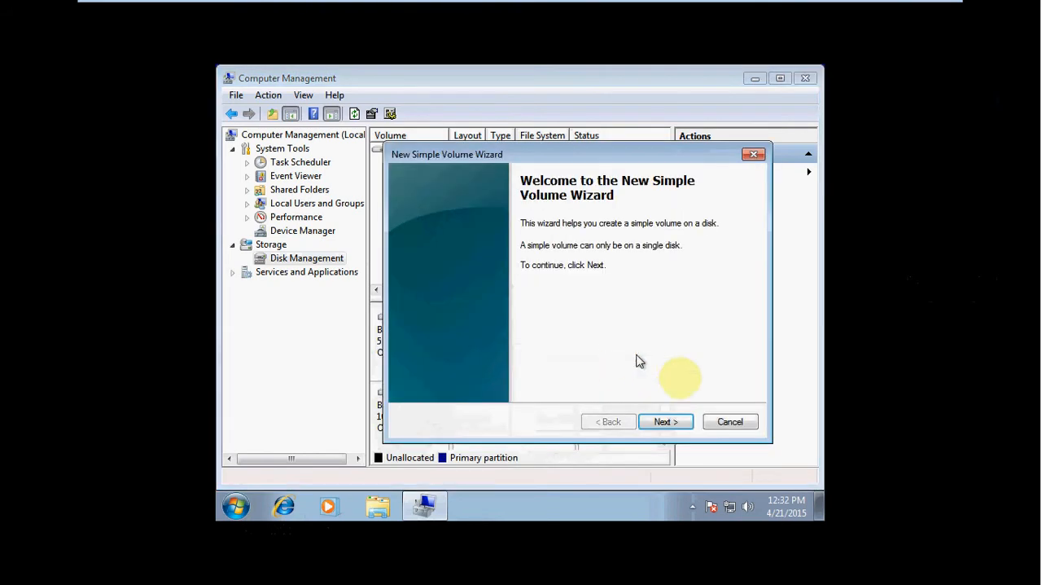
click(668, 421)
click(668, 422)
click(640, 259)
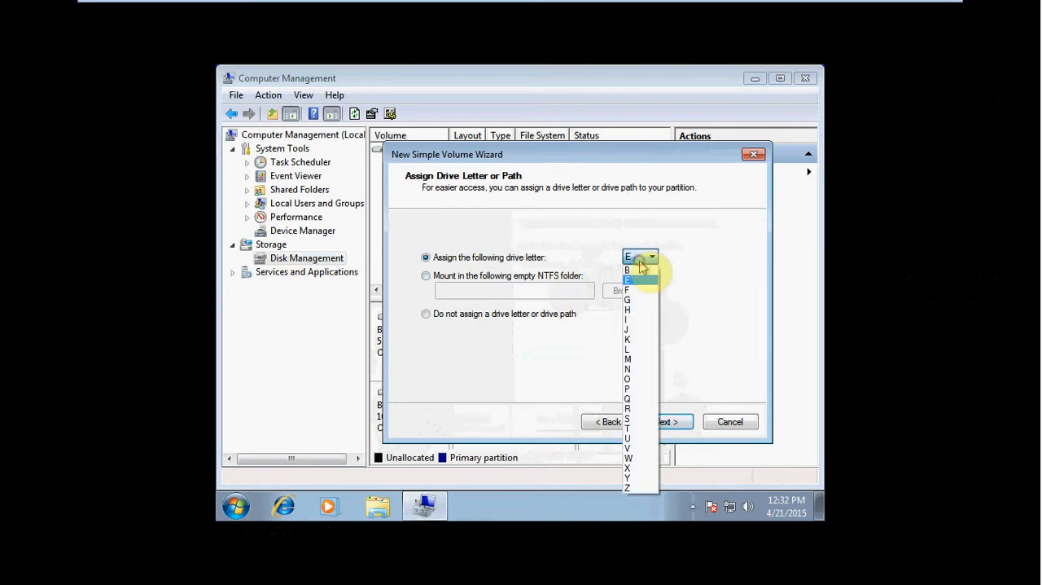
click(644, 312)
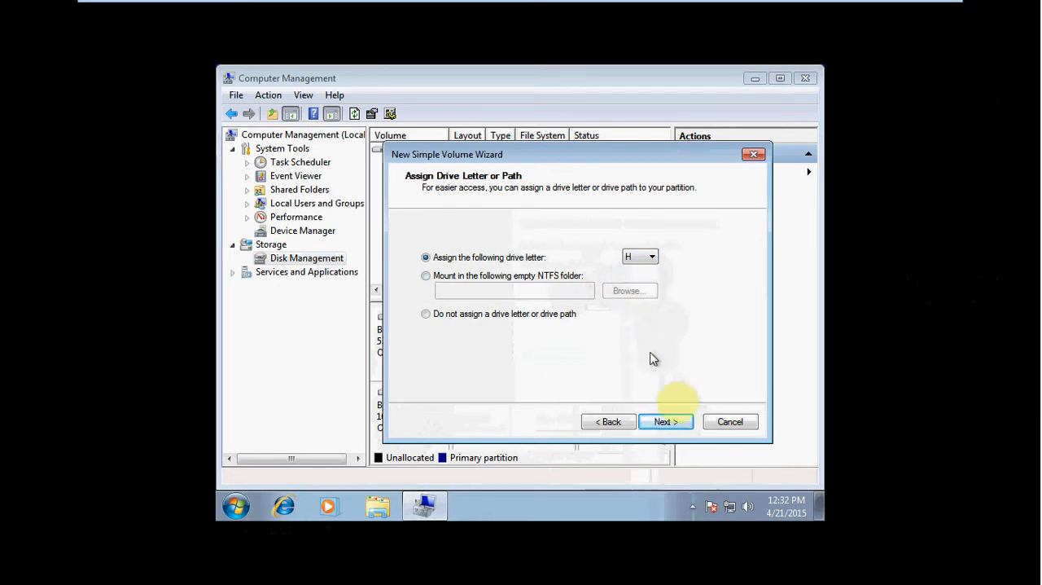
click(676, 422)
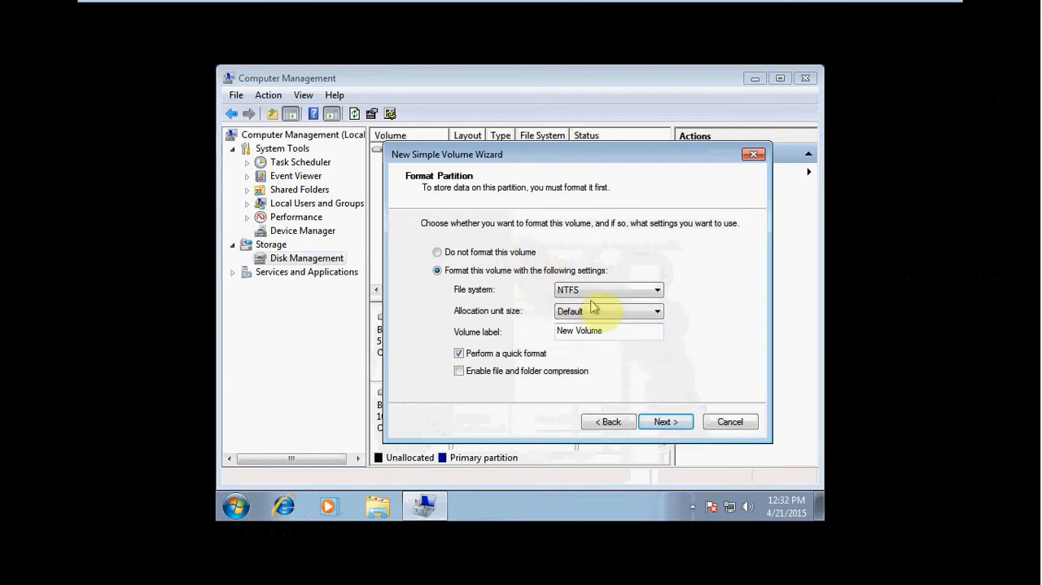
Step: Keep NTFS as the file system, label the volume DataVol1 and create it with a quick format
click(627, 290)
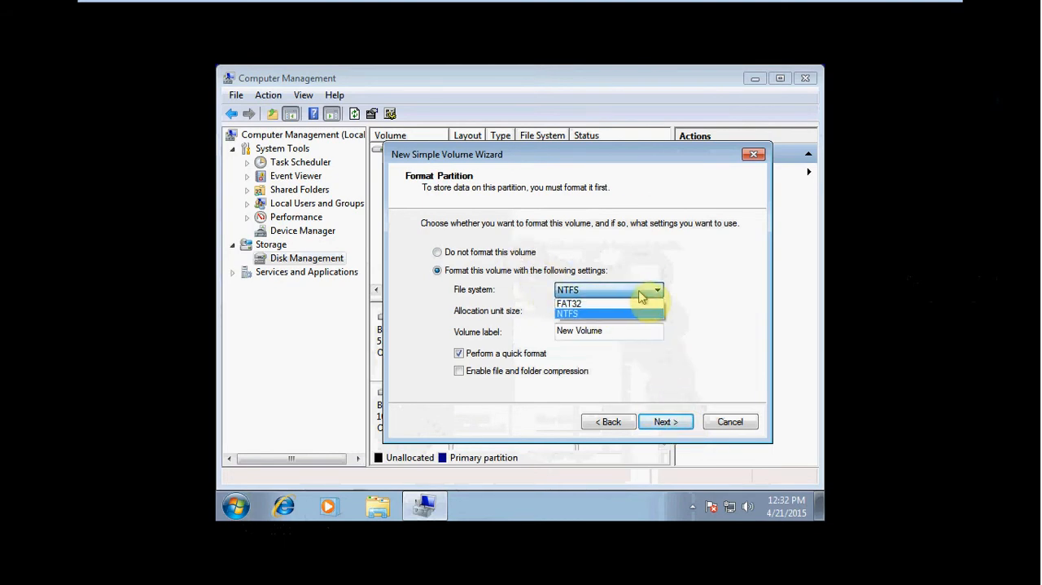
click(642, 296)
drag(624, 333, 473, 327)
text(DataVol1)
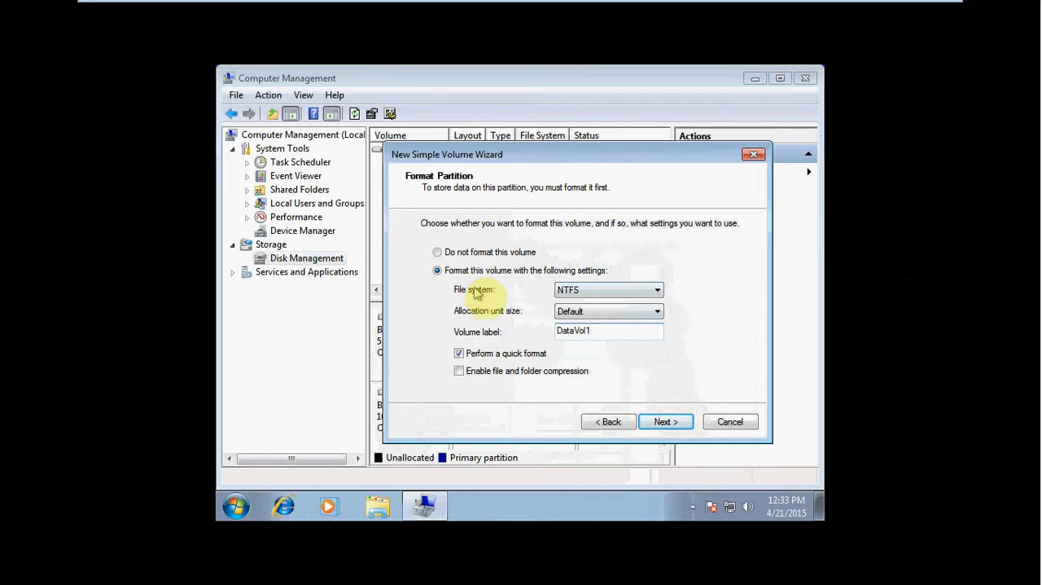
click(674, 431)
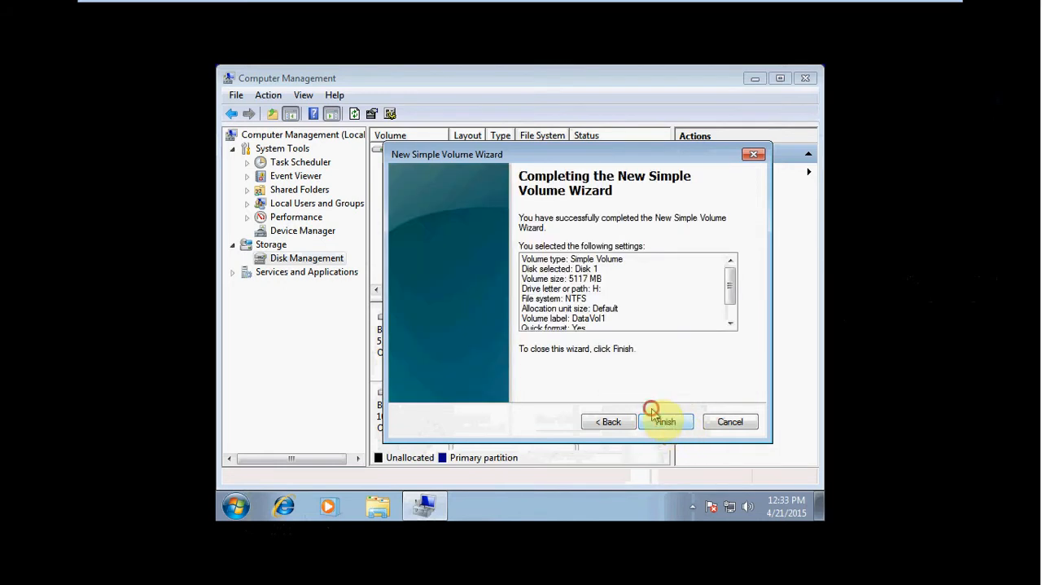
click(671, 425)
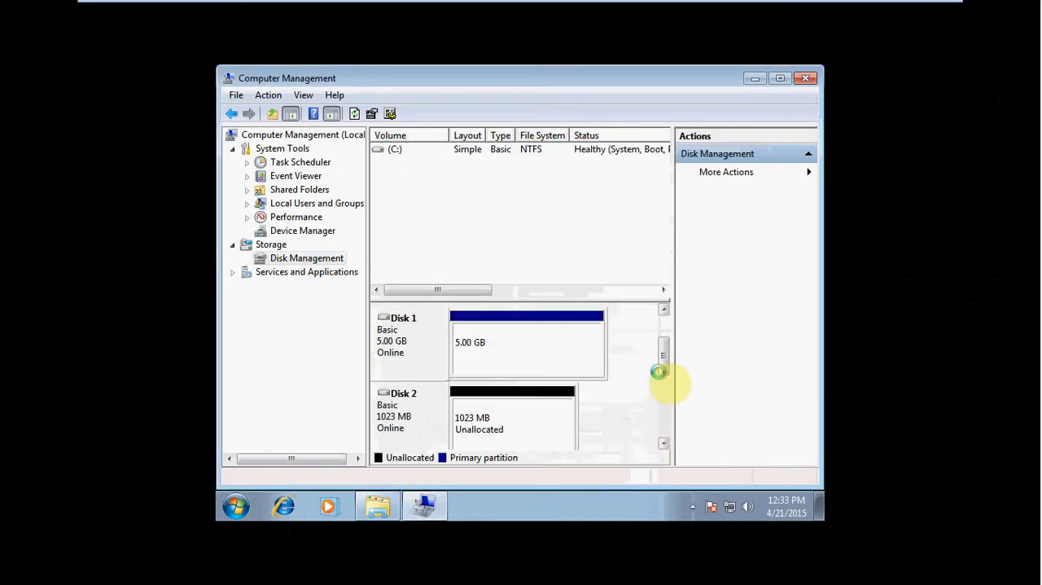
Step: Start a new simple volume on Disk 2's unallocated space, keeping the default size and assigning drive letter I
drag(664, 360, 664, 370)
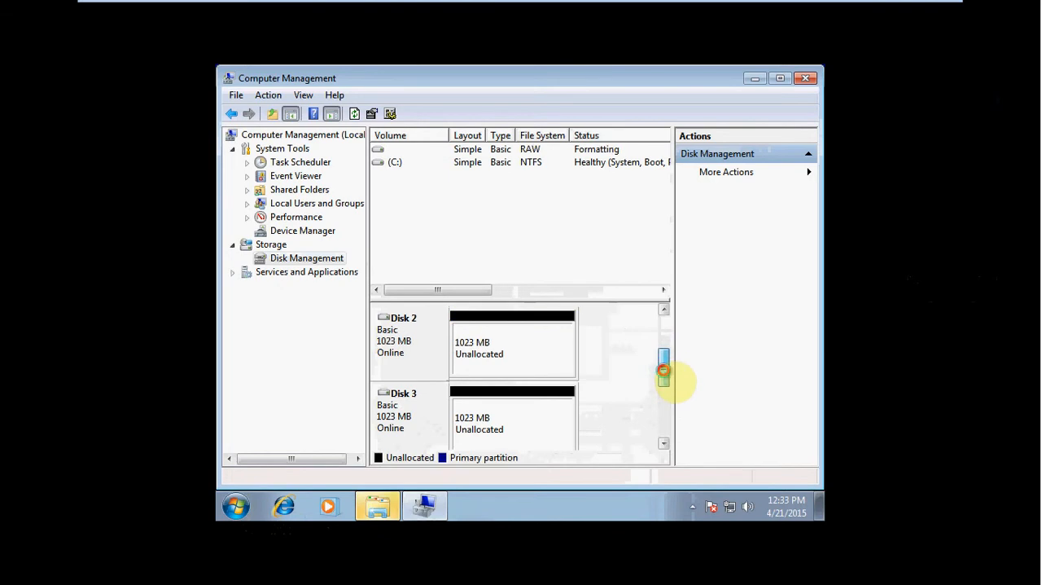
right_click(530, 356)
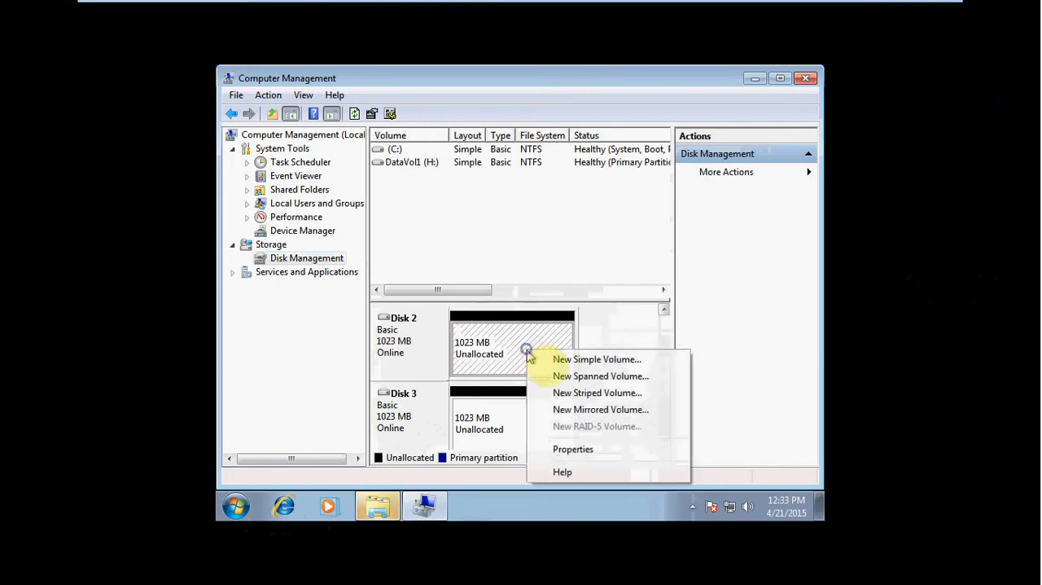
click(586, 357)
click(666, 422)
click(666, 422)
click(644, 257)
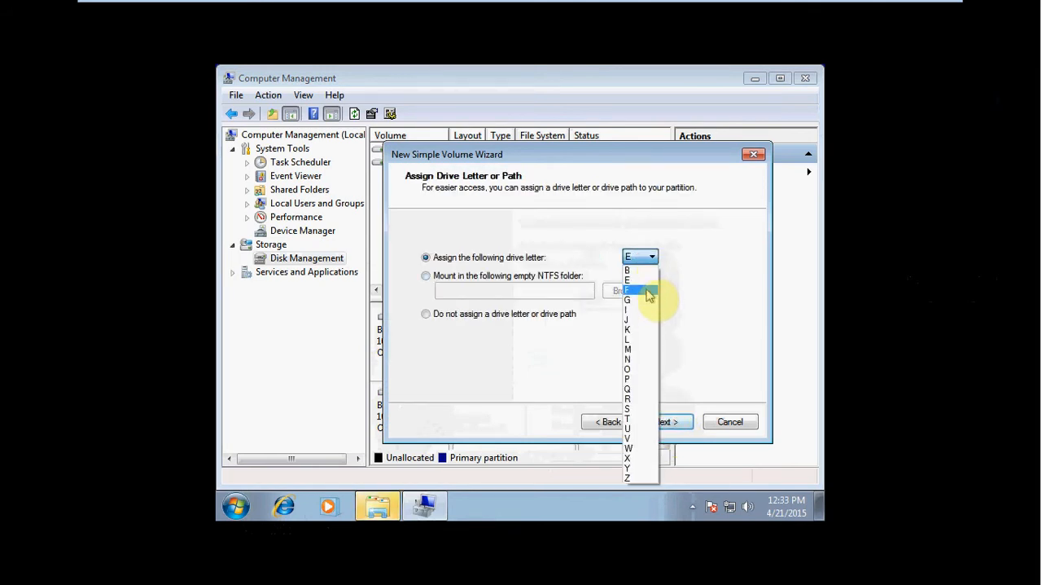
click(658, 314)
click(664, 420)
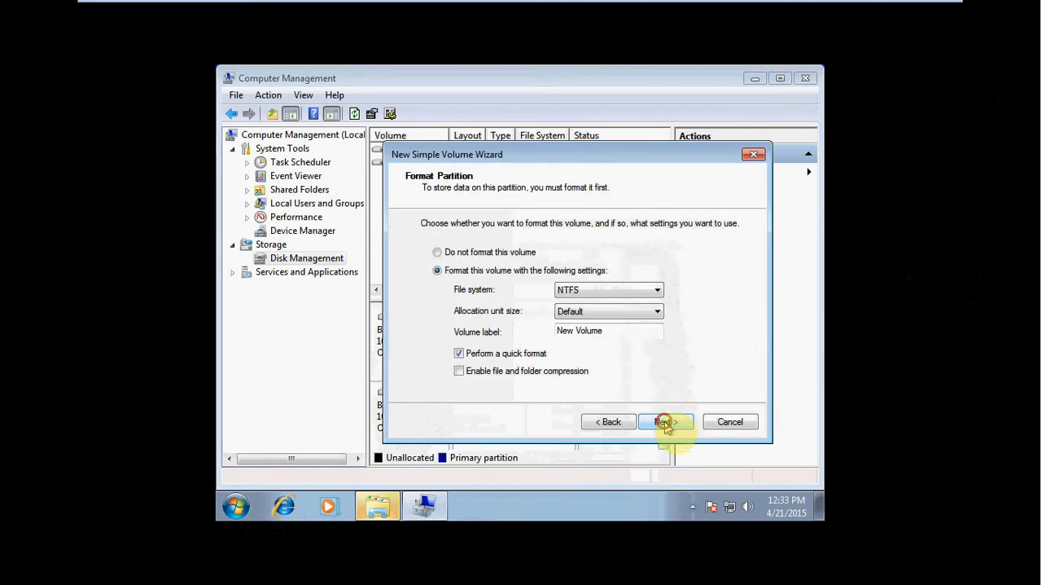
Step: Label the Disk 2 volume DataVol2 and create it with NTFS and a quick format
drag(627, 331, 415, 331)
text(DataVol2)
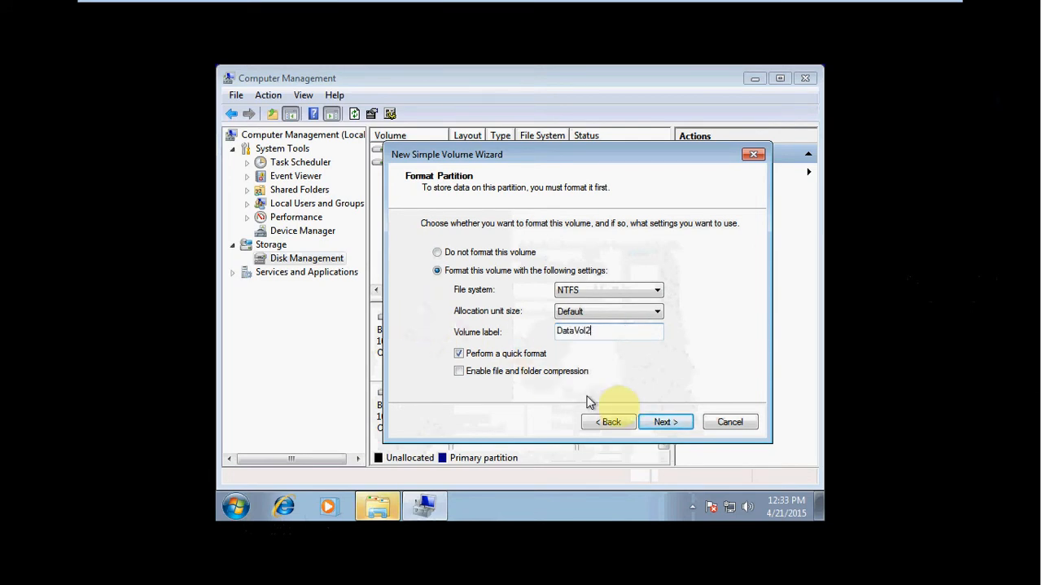
click(674, 417)
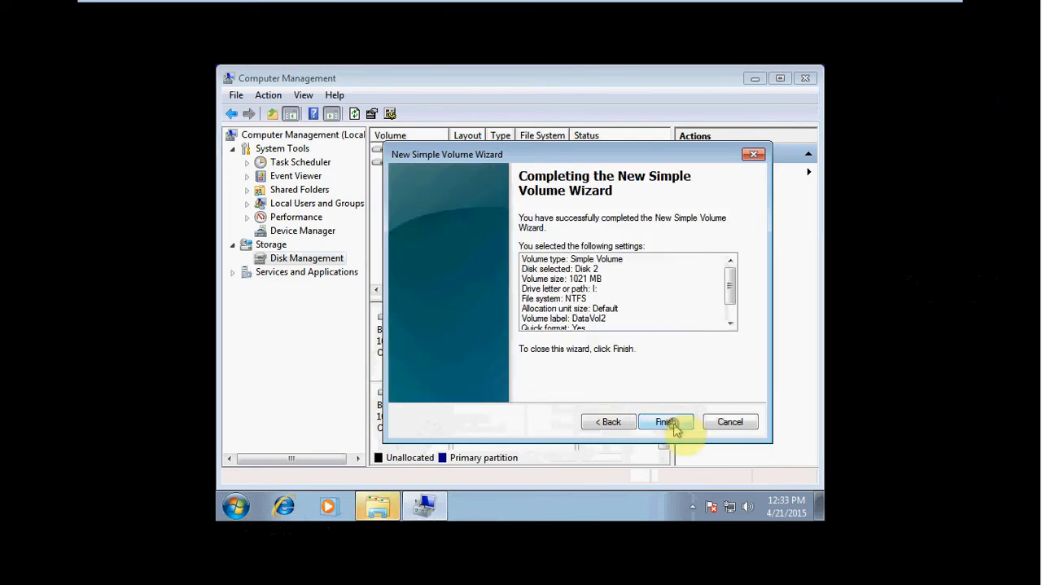
click(670, 422)
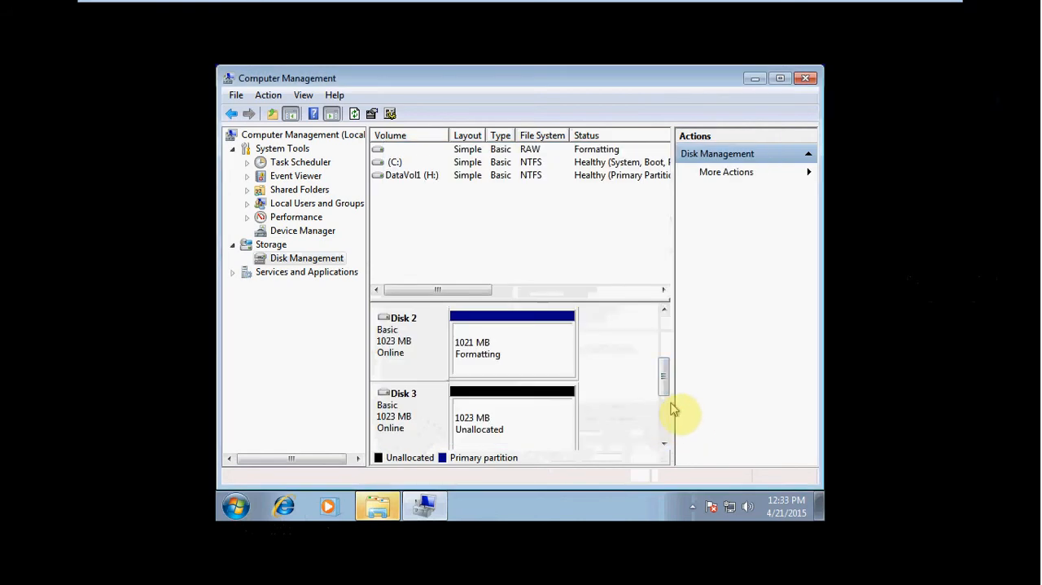
Step: Start a new simple volume on Disk 3's unallocated space, keeping the default size and assigning drive letter J
right_click(509, 417)
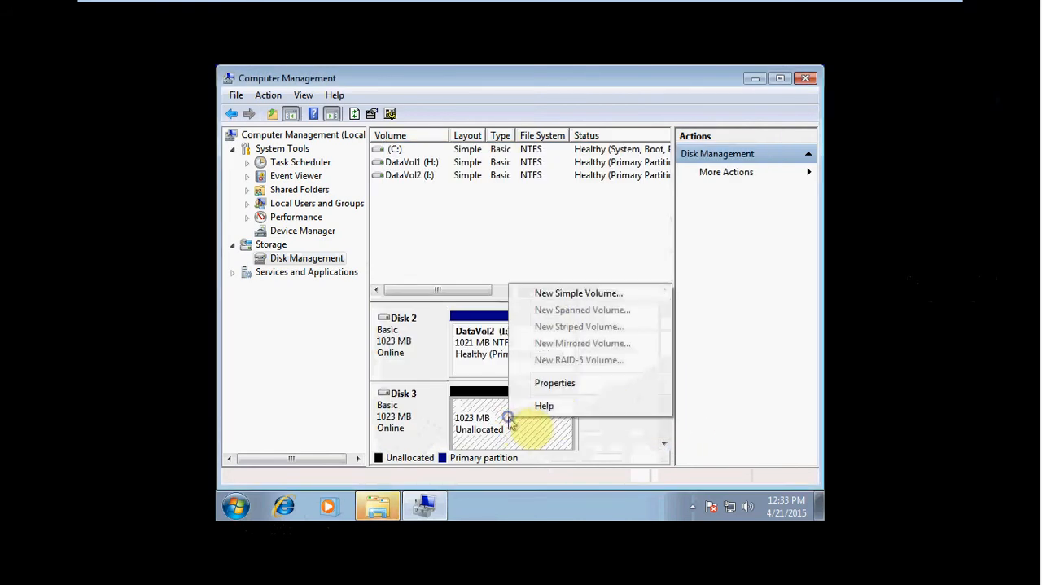
click(572, 294)
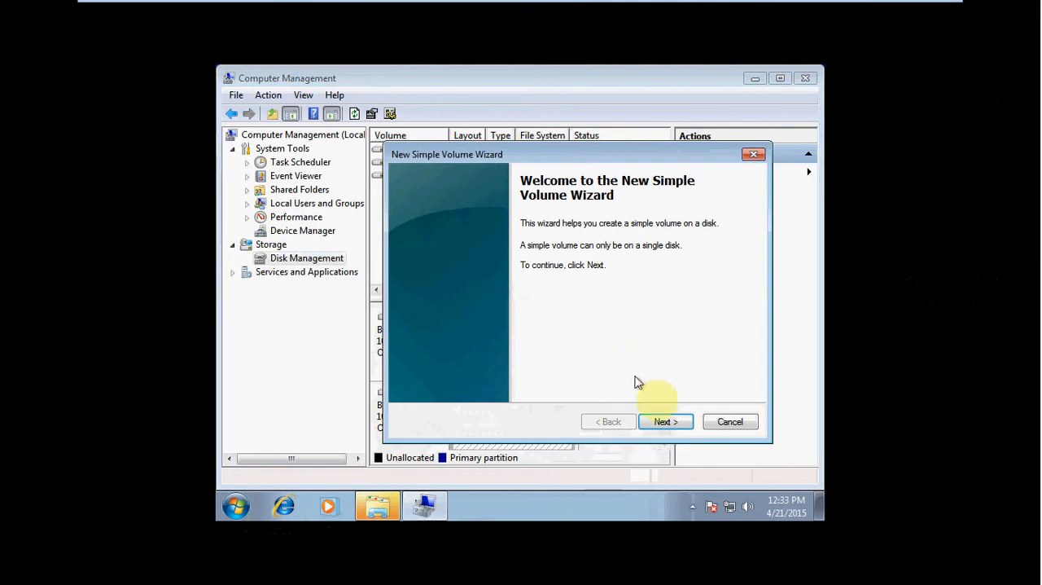
click(664, 421)
click(661, 423)
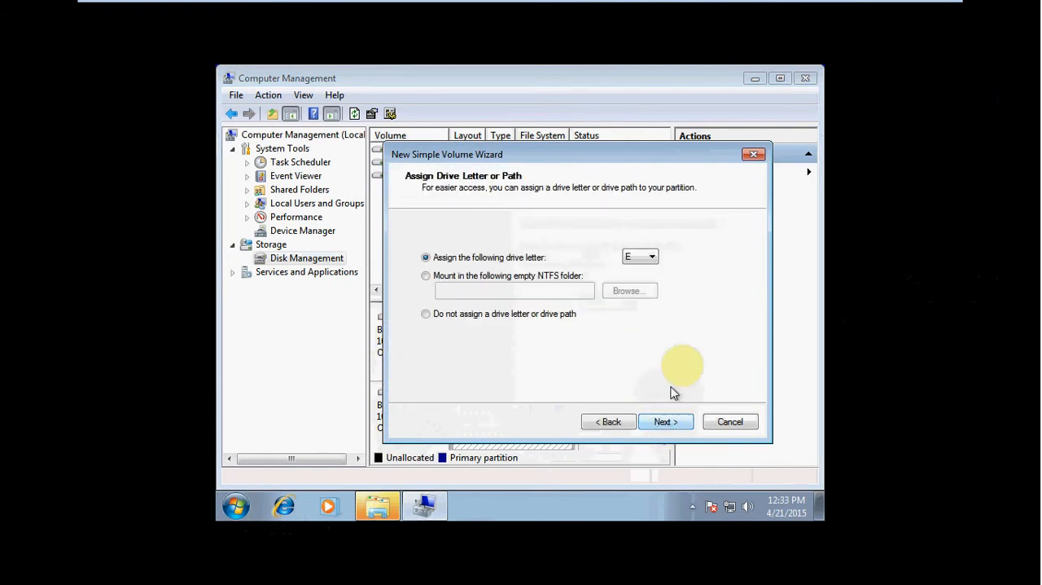
click(649, 259)
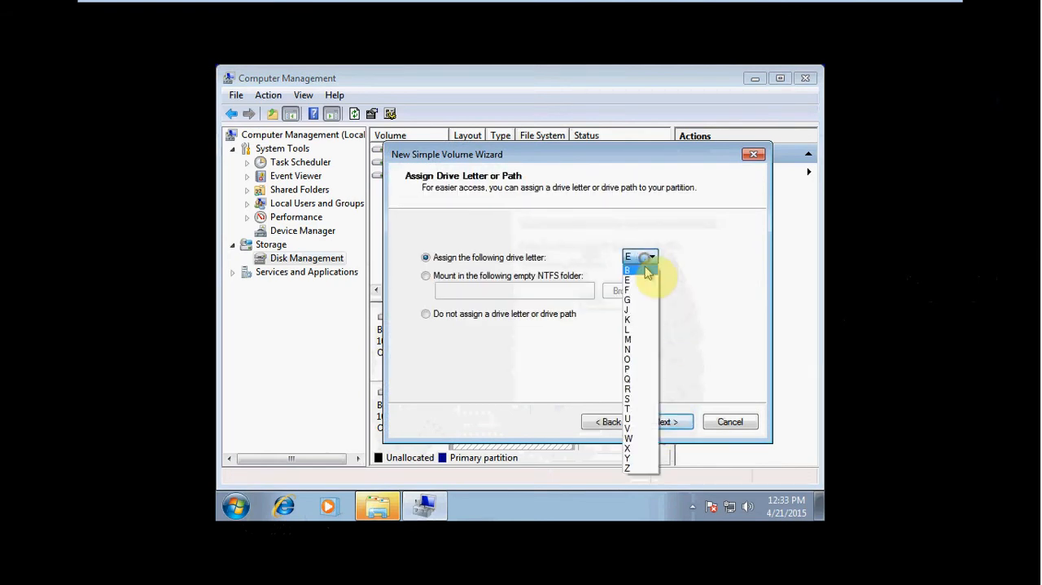
click(647, 311)
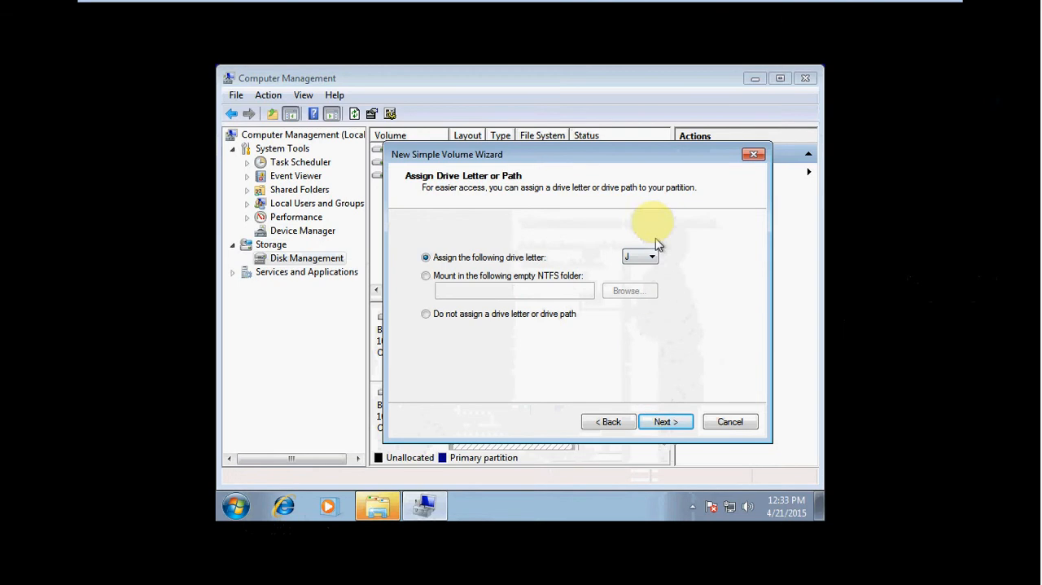
click(673, 420)
Step: Choose FAT32 as the file system, label the volume DATAVOL3 and create it with a quick format
click(590, 292)
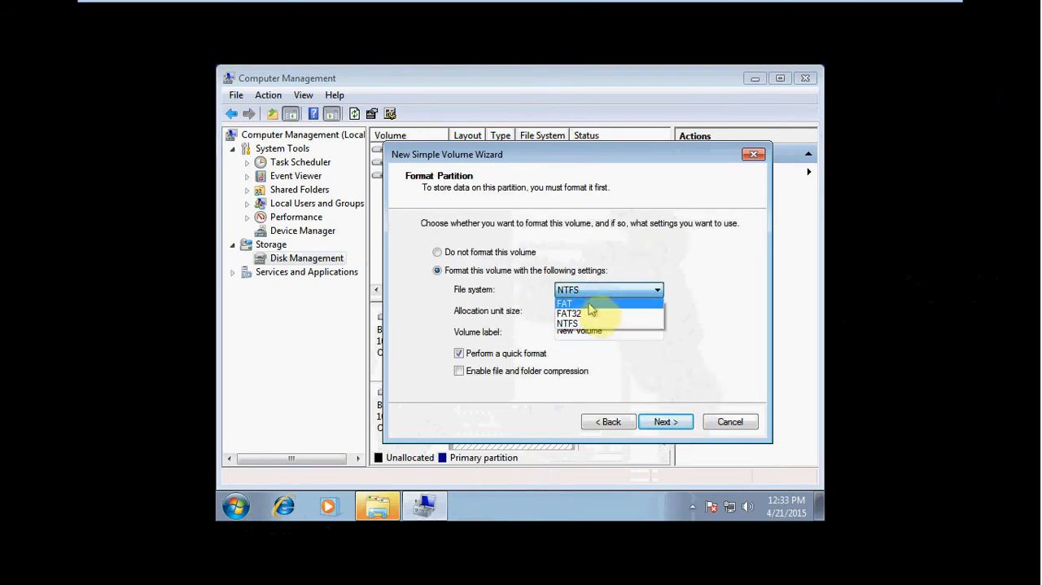
click(592, 314)
drag(614, 328, 495, 326)
text(DATAVOL3)
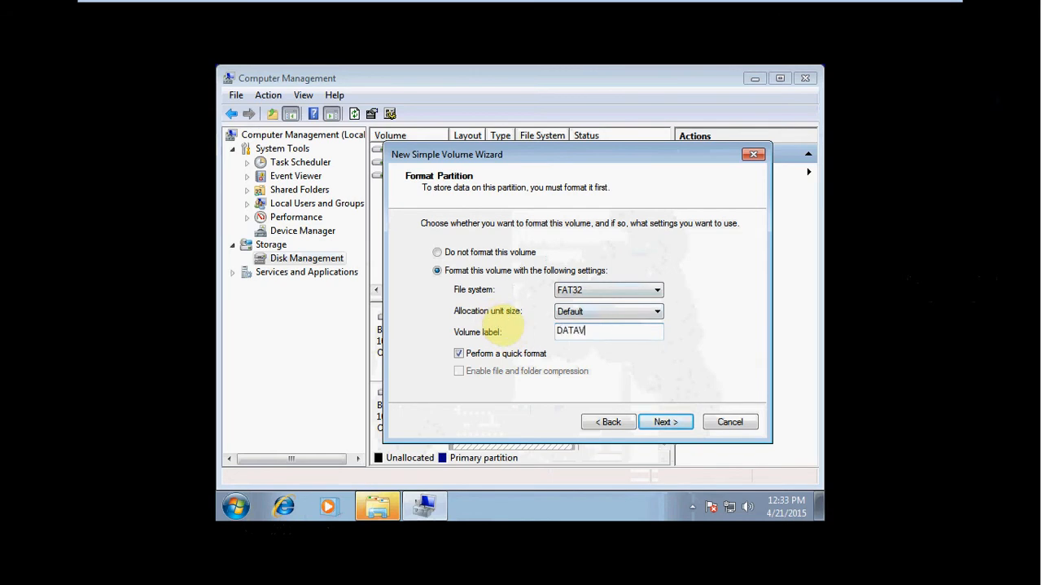
click(680, 429)
click(678, 425)
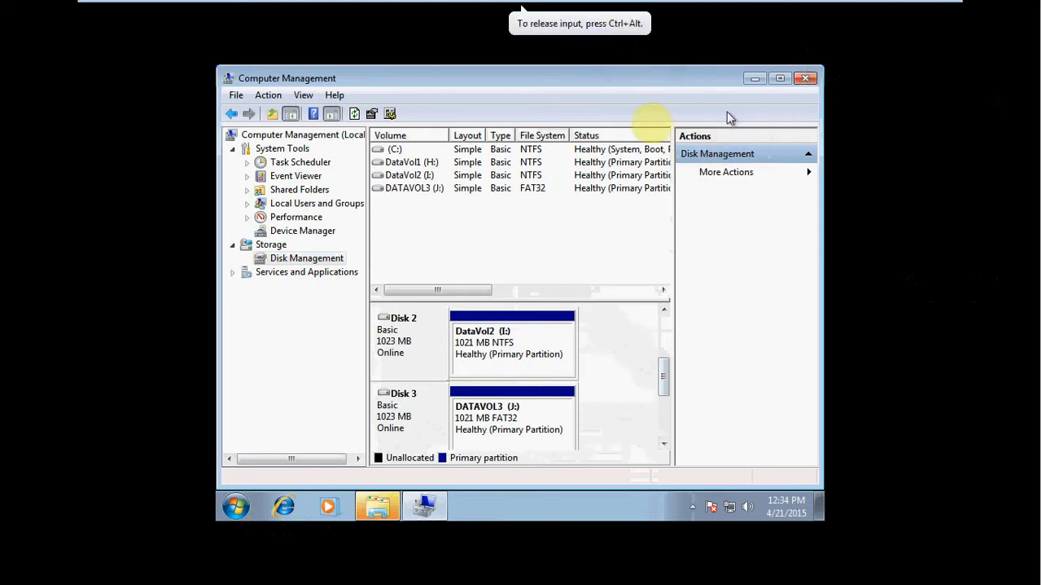
Step: Close Computer Management and decline to format the disk in drive E
click(806, 79)
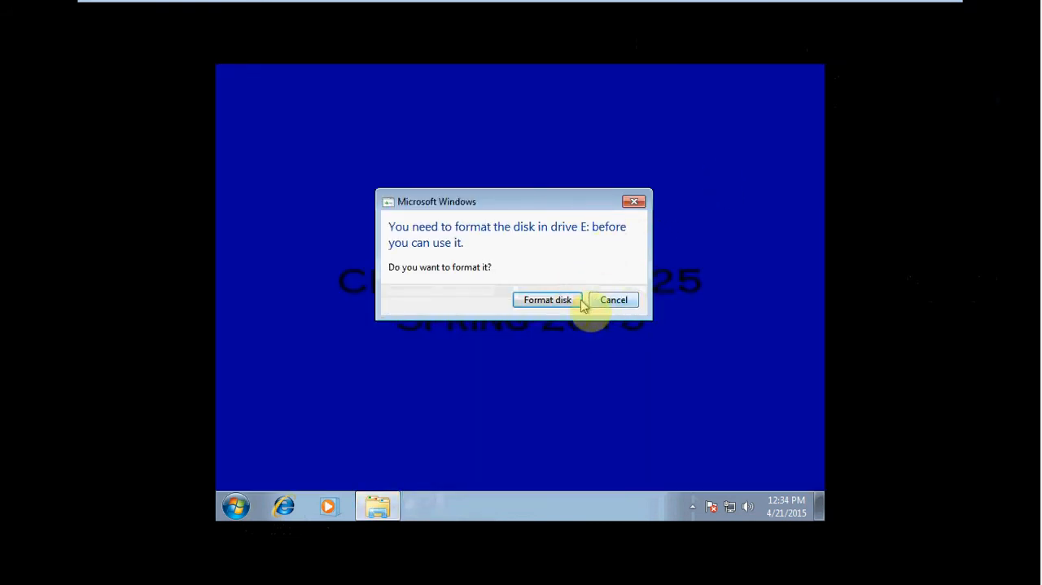
click(612, 300)
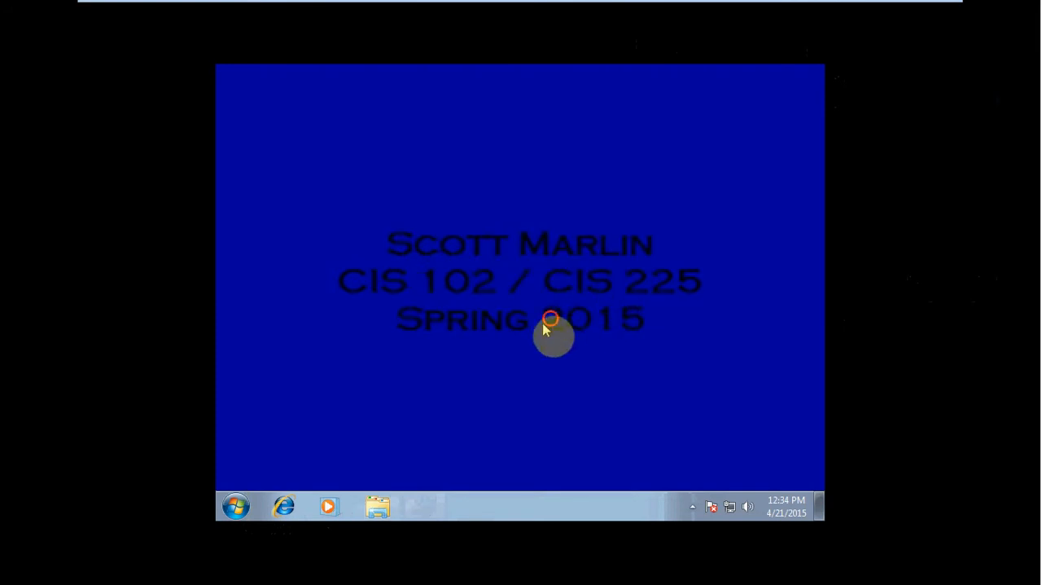
Step: Open My Computer, check the DataVol1, DataVol2 and DATAVOL3 drives, and look inside DATAVOL3 (J:) before returning to the drive overview
click(236, 507)
click(505, 307)
click(627, 178)
click(485, 214)
click(617, 221)
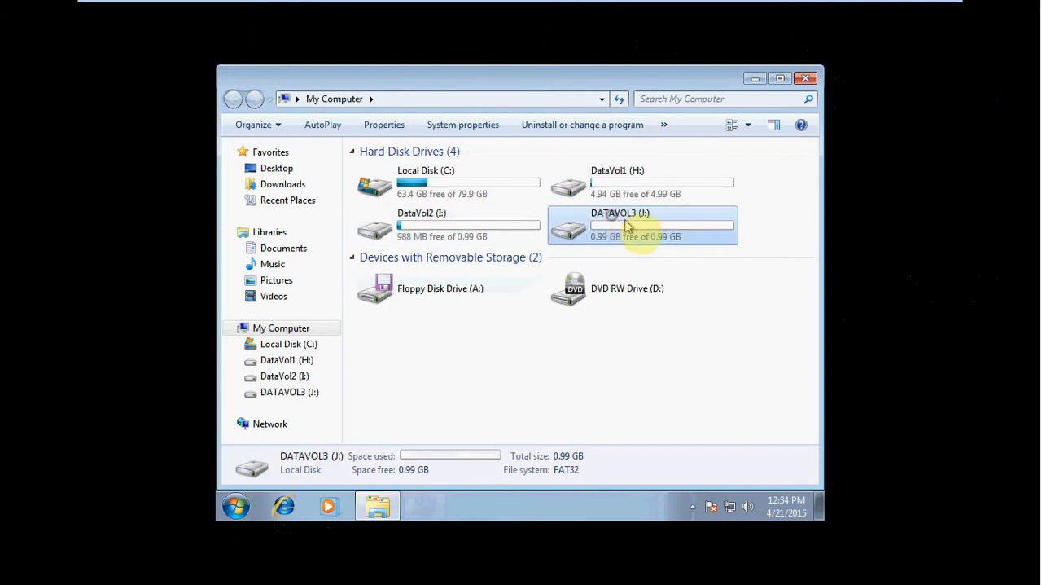
double_click(658, 228)
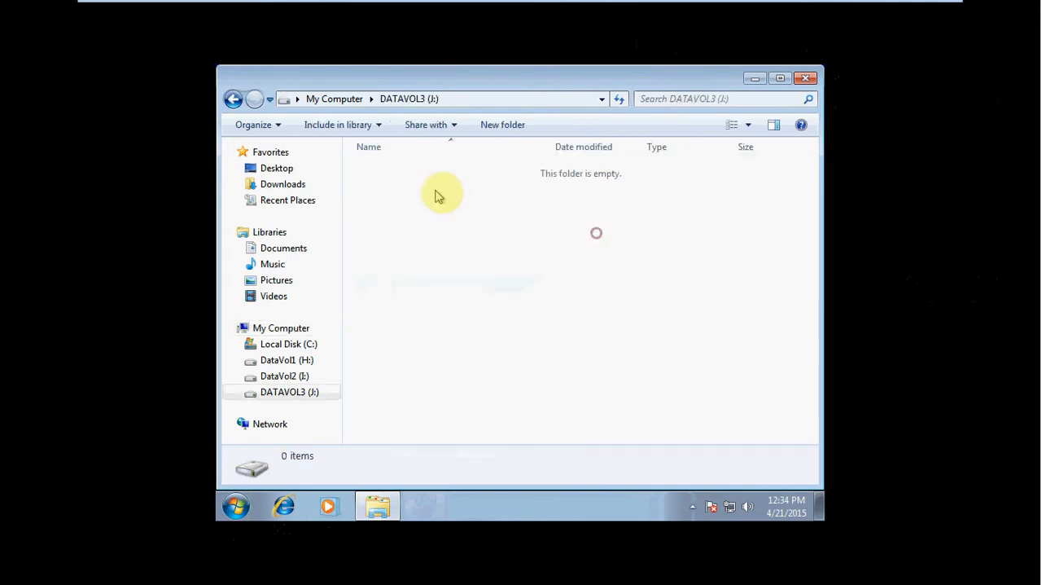
key(BackSpace)
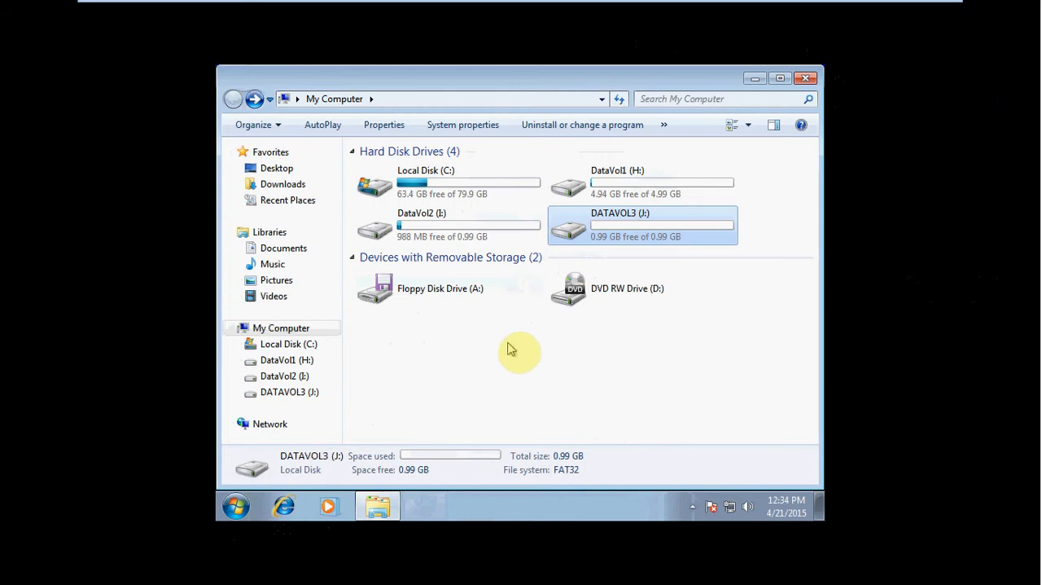
Step: Create a folder named Private Documents on the DataVol1 (H:) drive
click(287, 360)
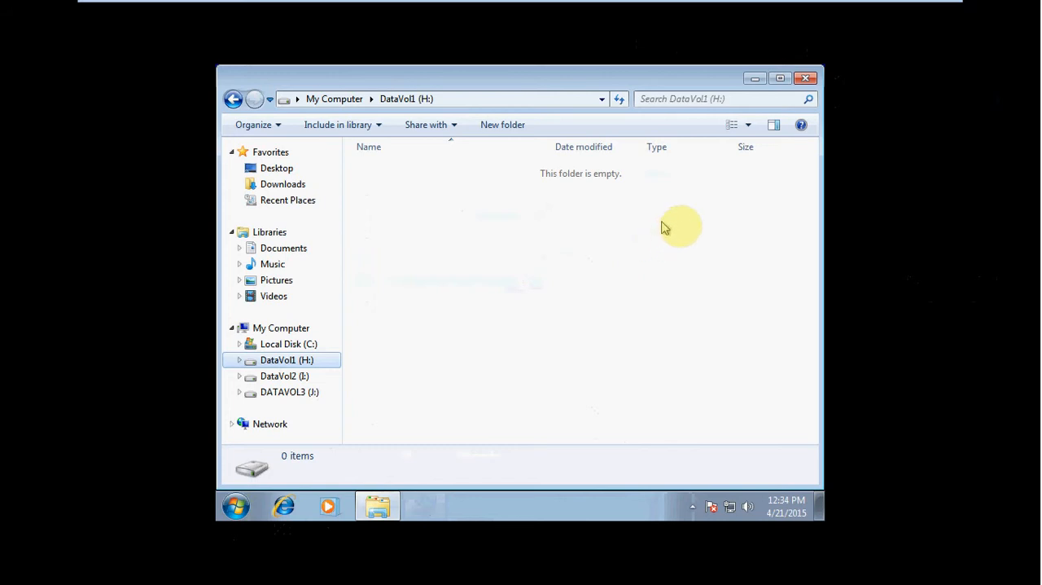
click(502, 124)
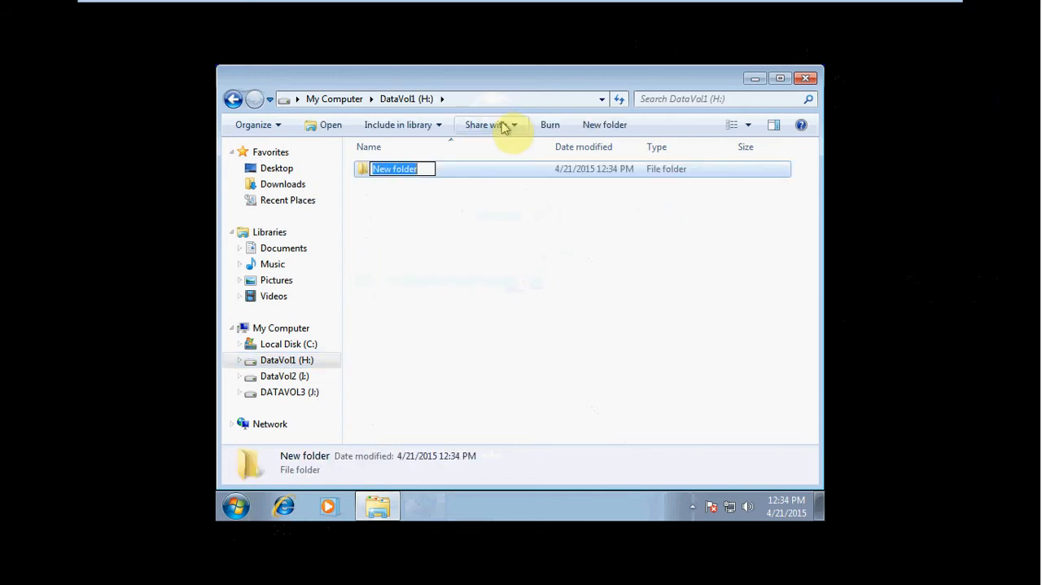
text(Private Documents)
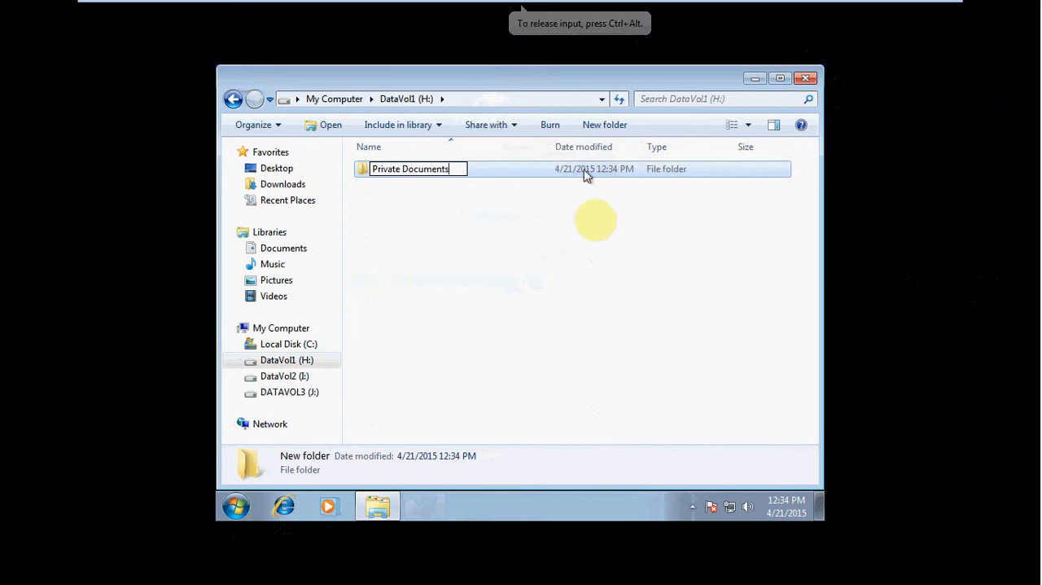
click(585, 224)
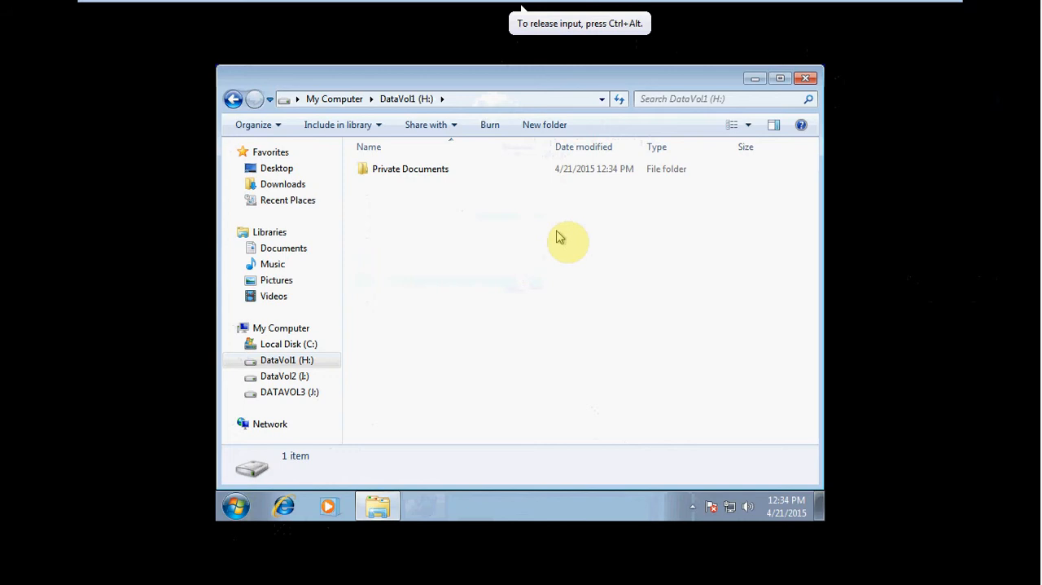
Step: Create a text document named Budget Mistakes inside the Private Documents folder
double_click(414, 168)
right_click(427, 198)
mouse_move(499, 382)
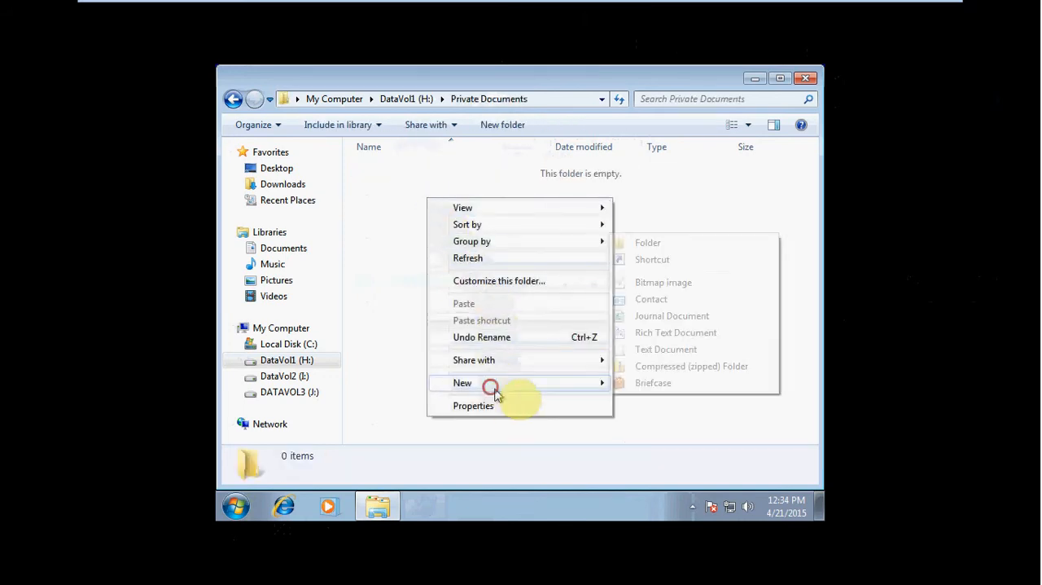
click(666, 350)
text(Bu)
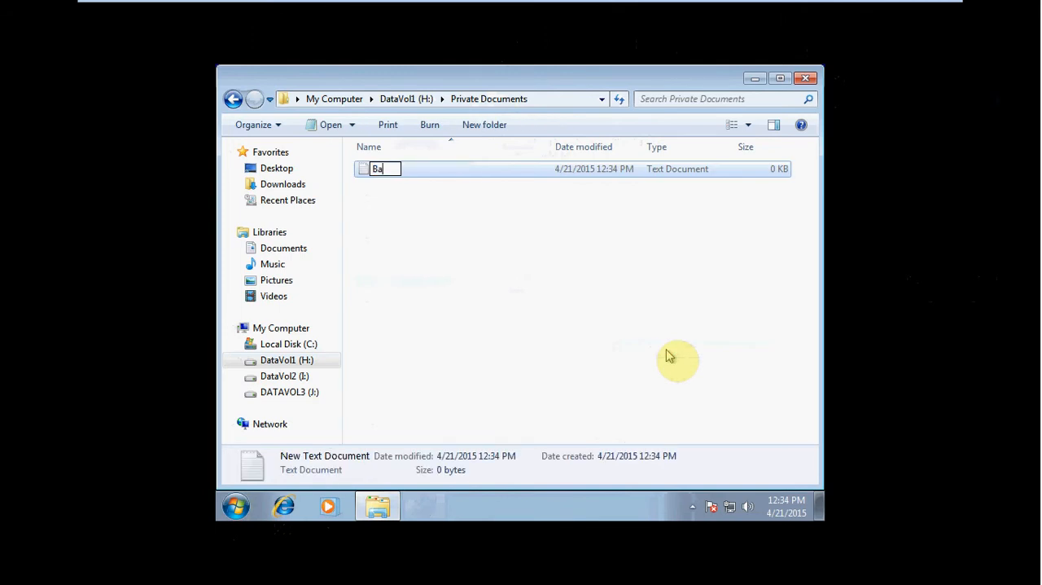
text(dget Mistake)
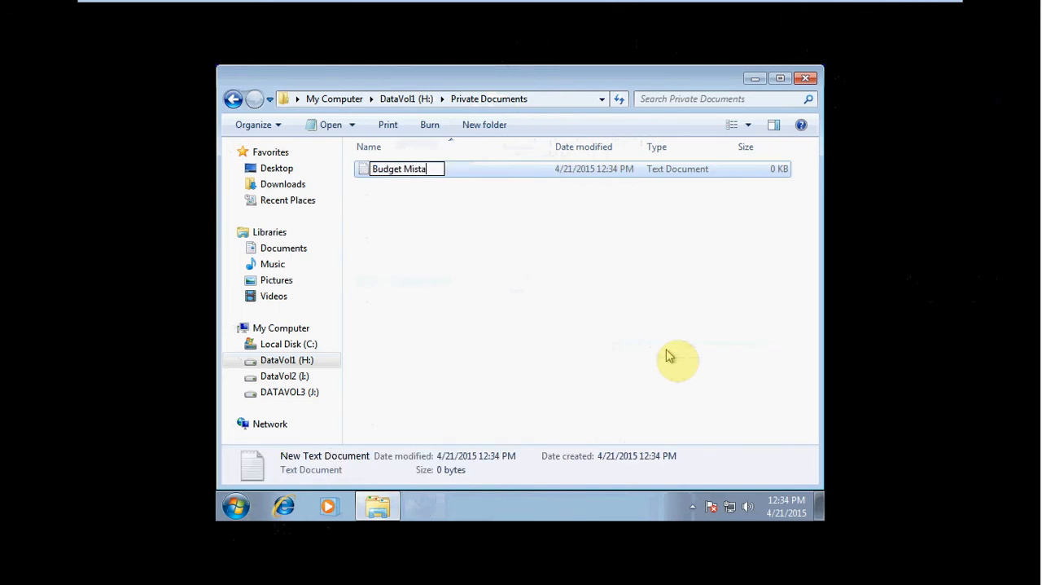
key(Return)
click(669, 350)
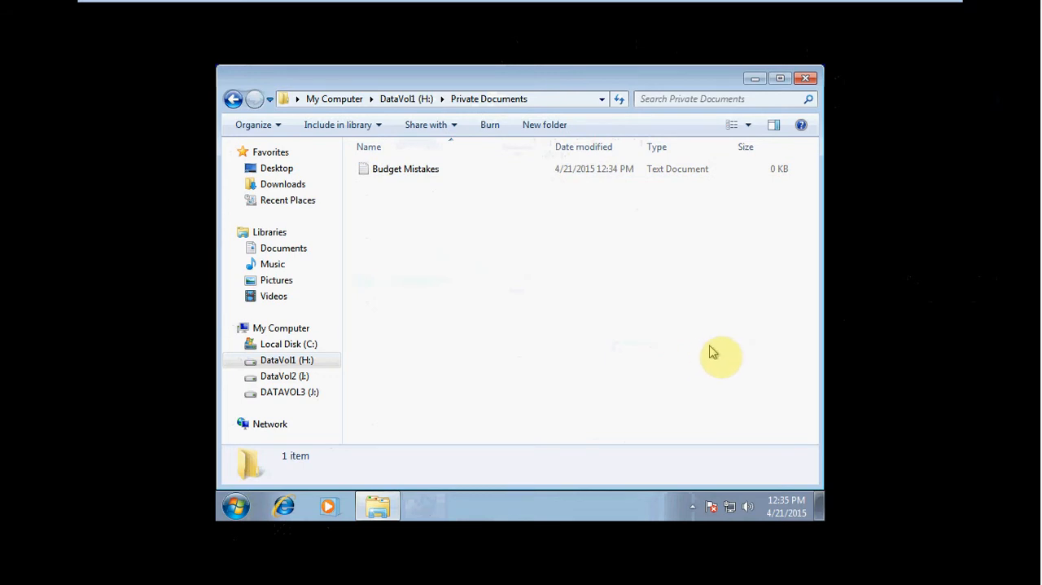
Step: Enter two lines of filler text and a first name in Budget Mistakes, and close it with the changes saved
double_click(430, 169)
text(;loirahejn )
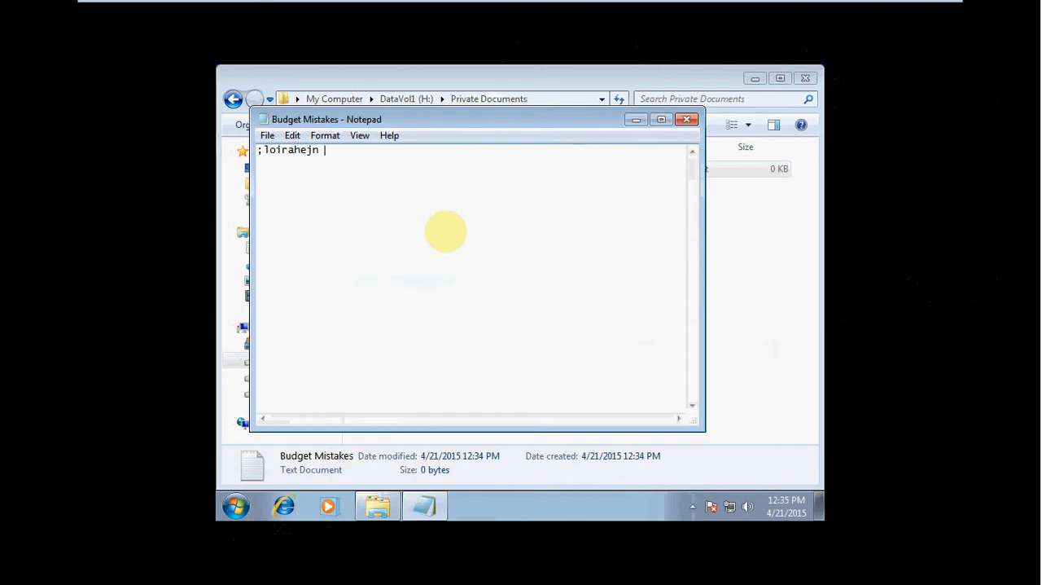
text(neja;kbe nuoihn ;ajrneg; a  ;aerivn a )
text(Scott)
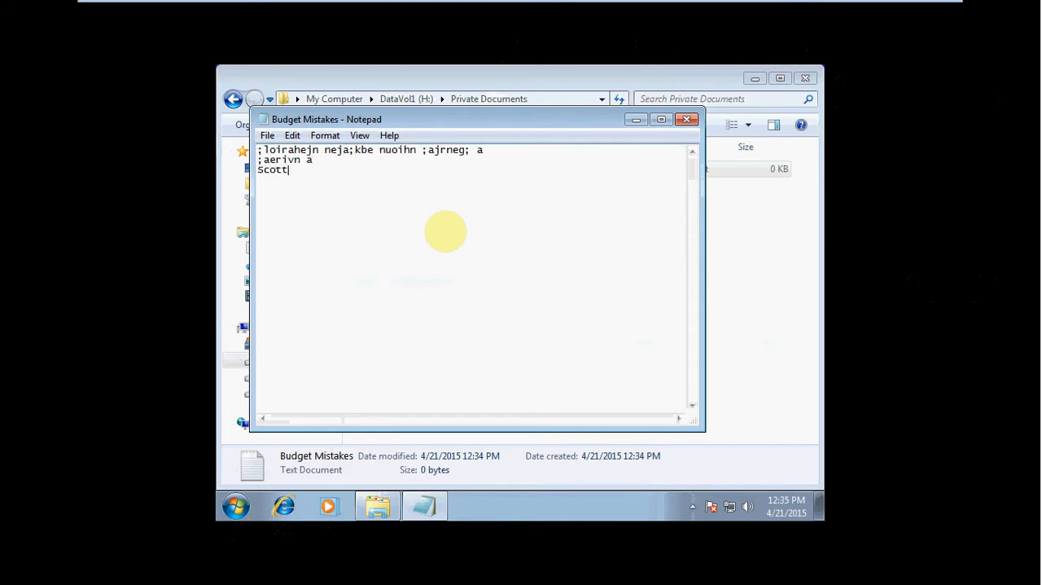
click(687, 119)
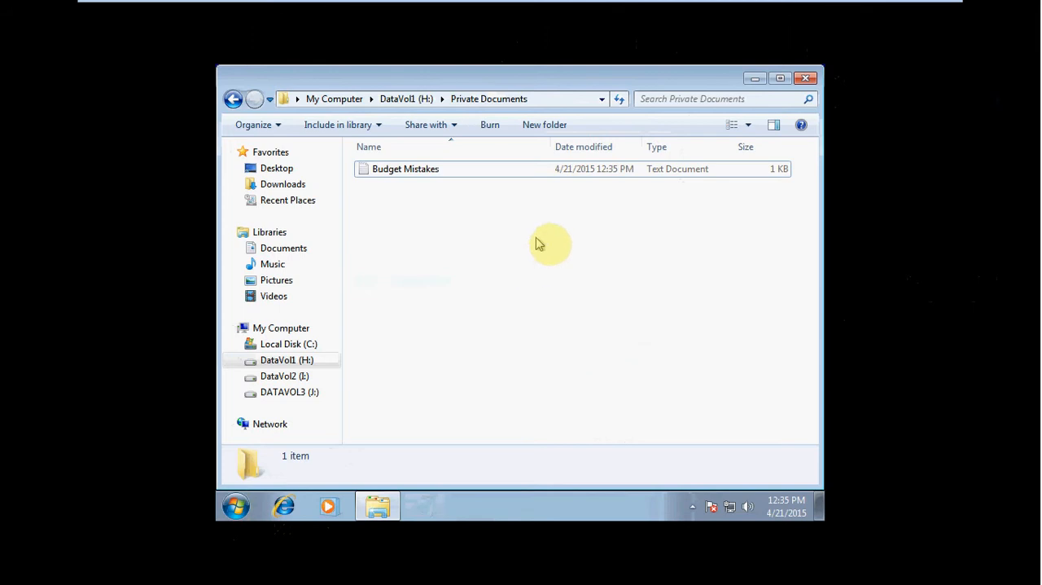
Step: Examine the general properties and advanced attributes of the Budget Mistakes file, including its compression and encryption options
right_click(394, 170)
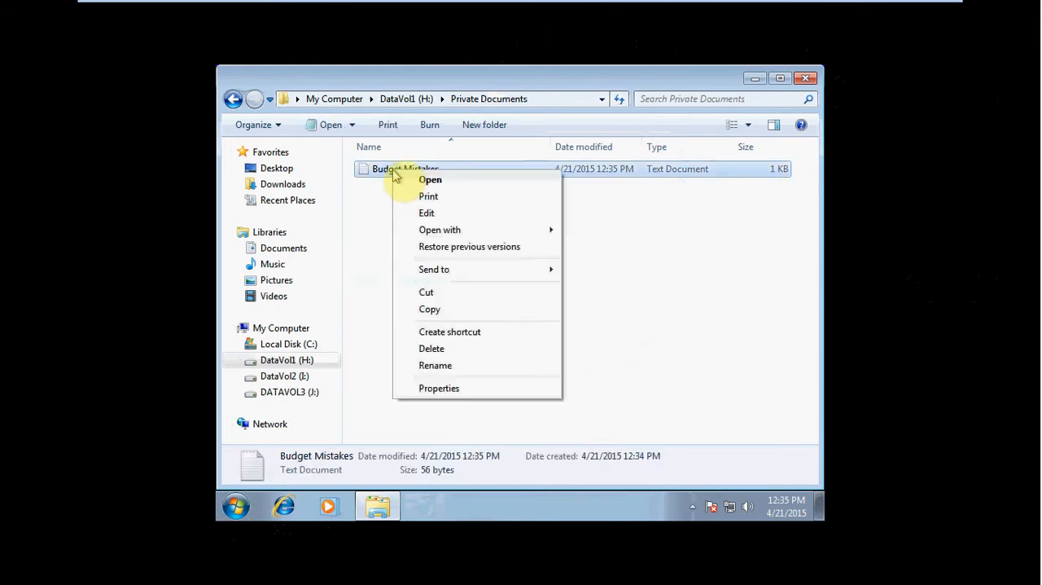
click(439, 388)
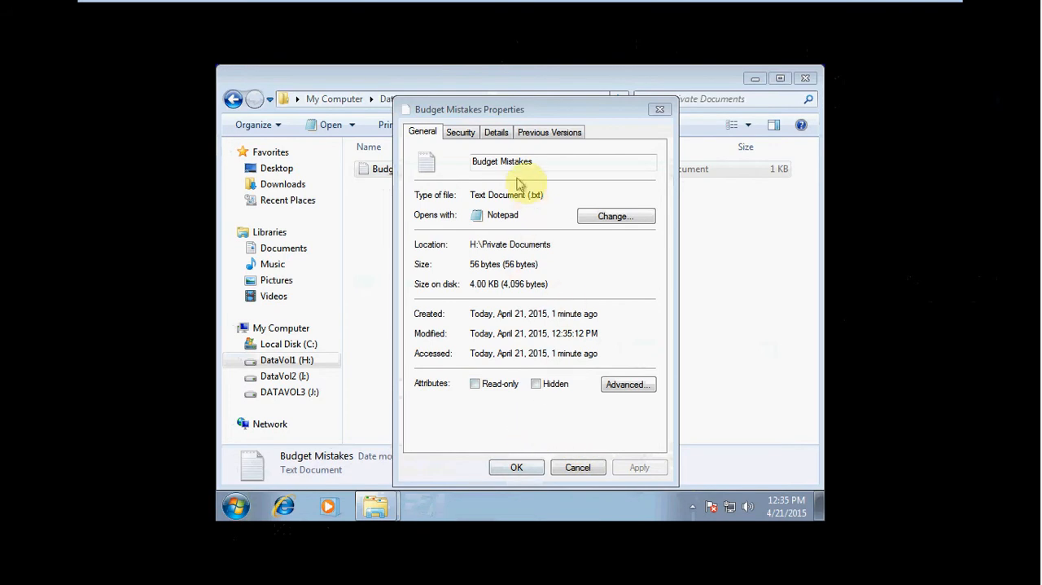
click(626, 386)
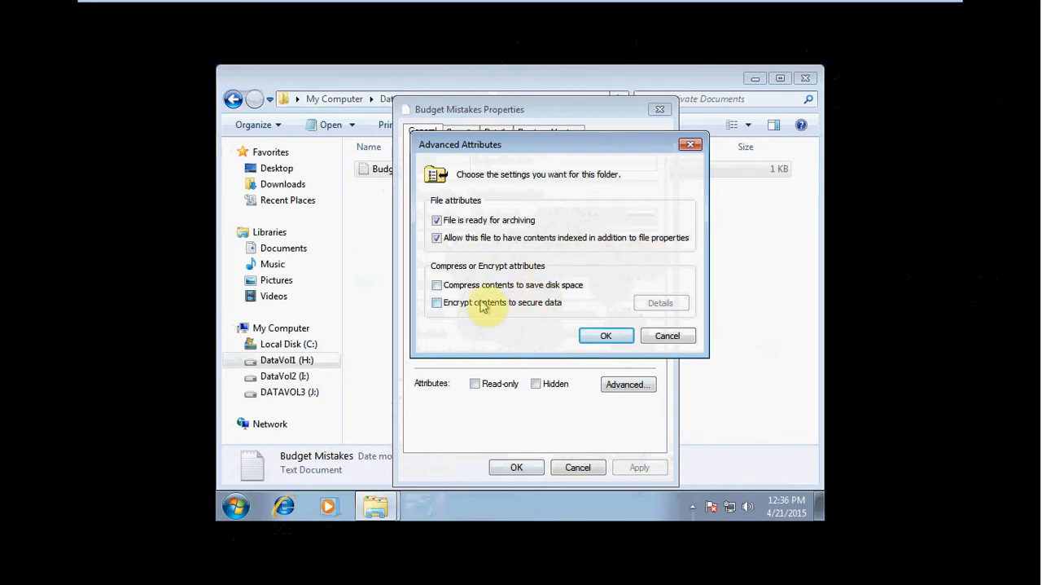
click(607, 336)
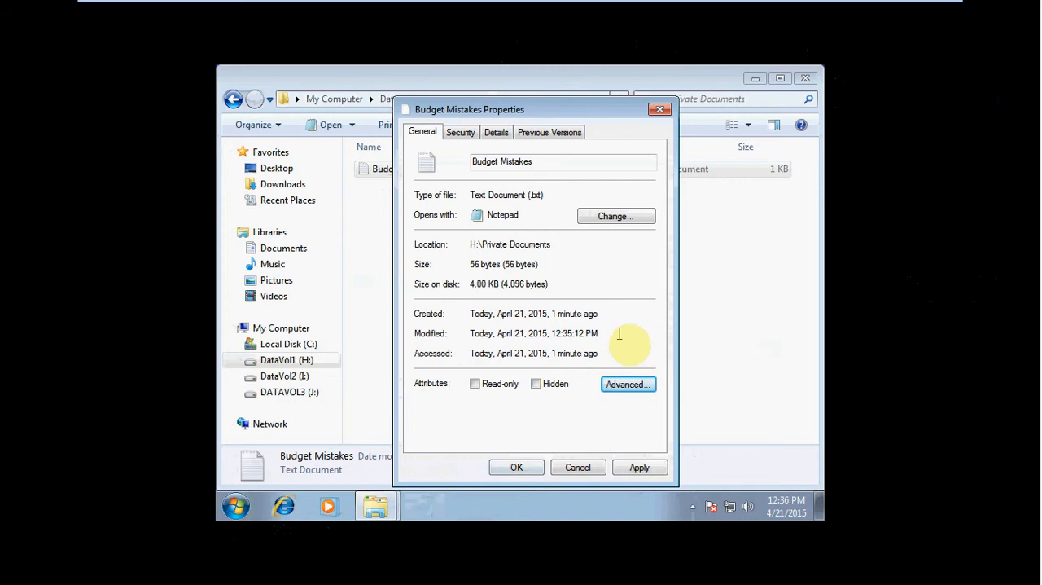
click(529, 467)
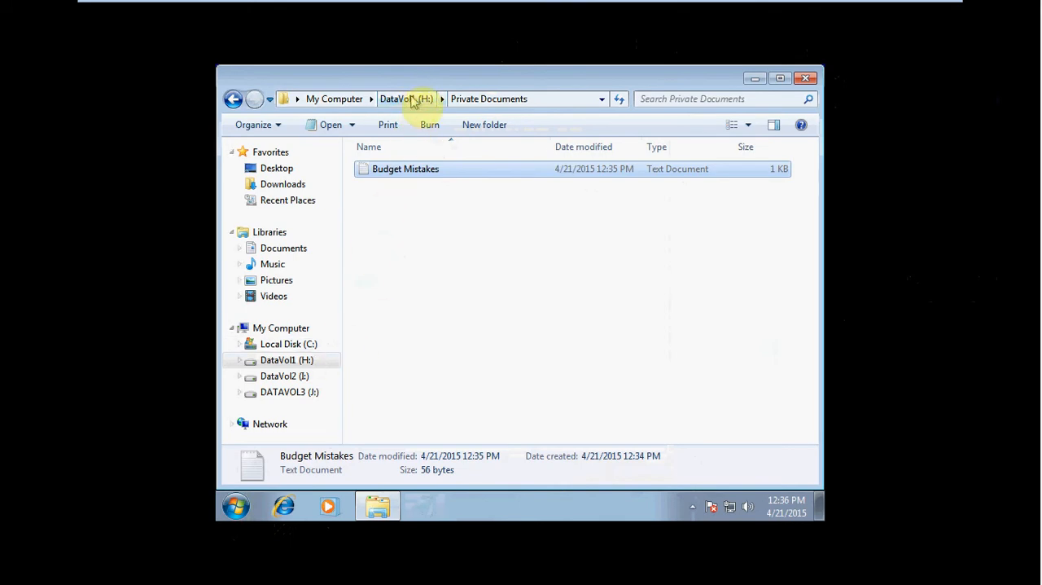
Step: In the Private Documents folder's advanced attributes on DataVol1 (H:), try the encryption option and settle on compressing contents to save disk space
click(293, 360)
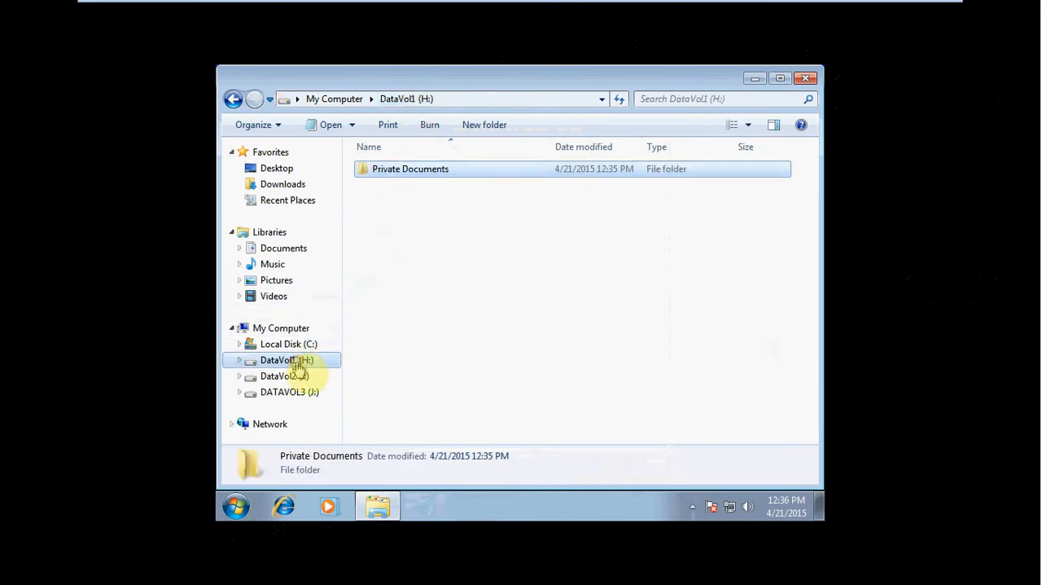
right_click(414, 172)
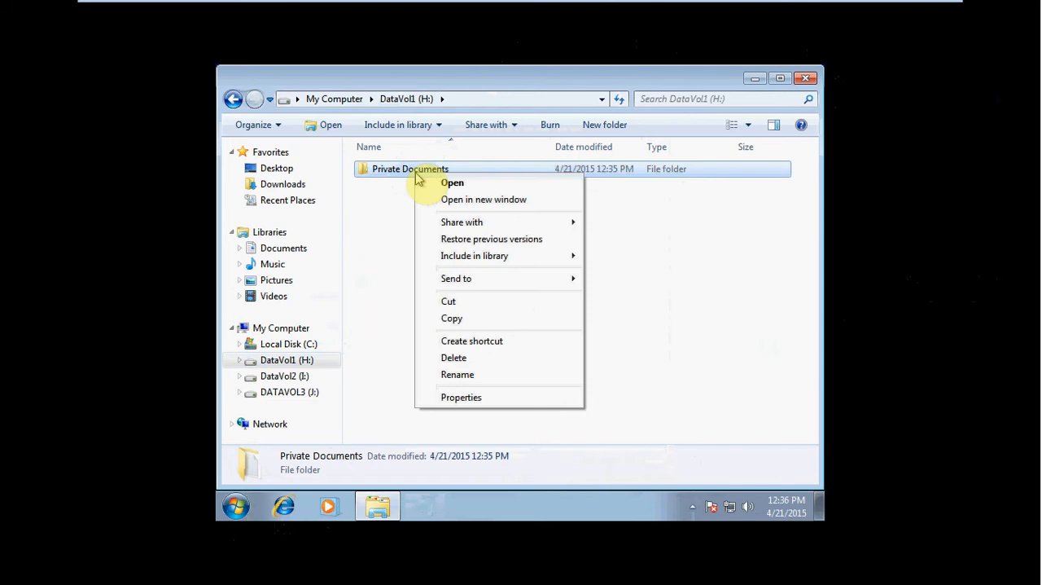
click(461, 397)
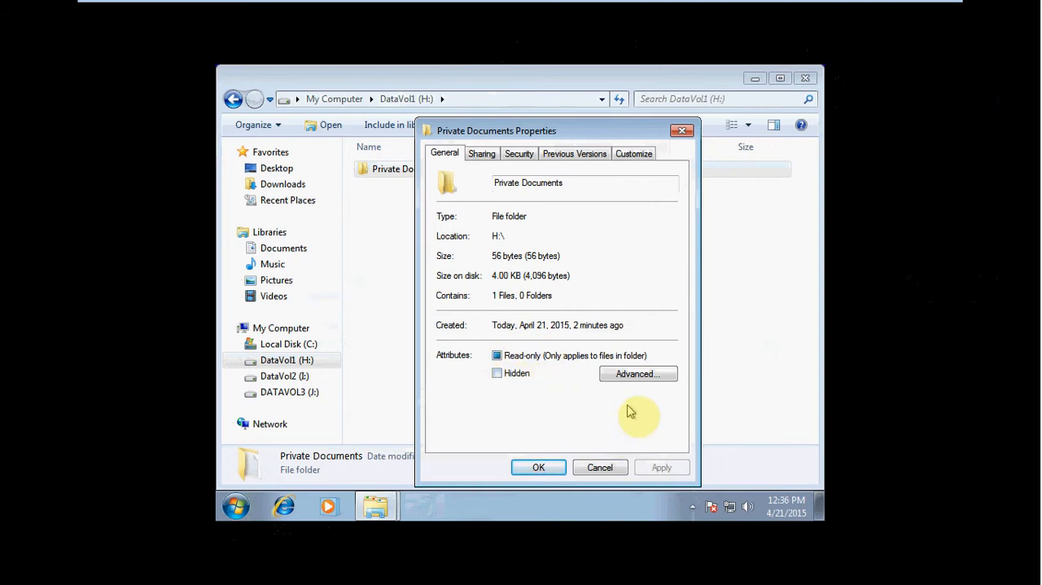
click(639, 373)
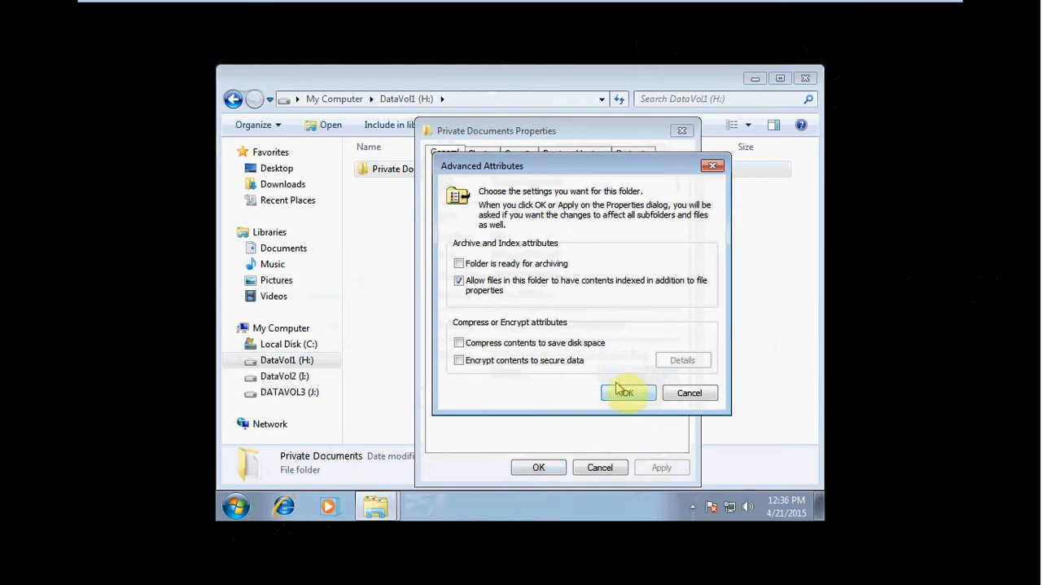
click(459, 365)
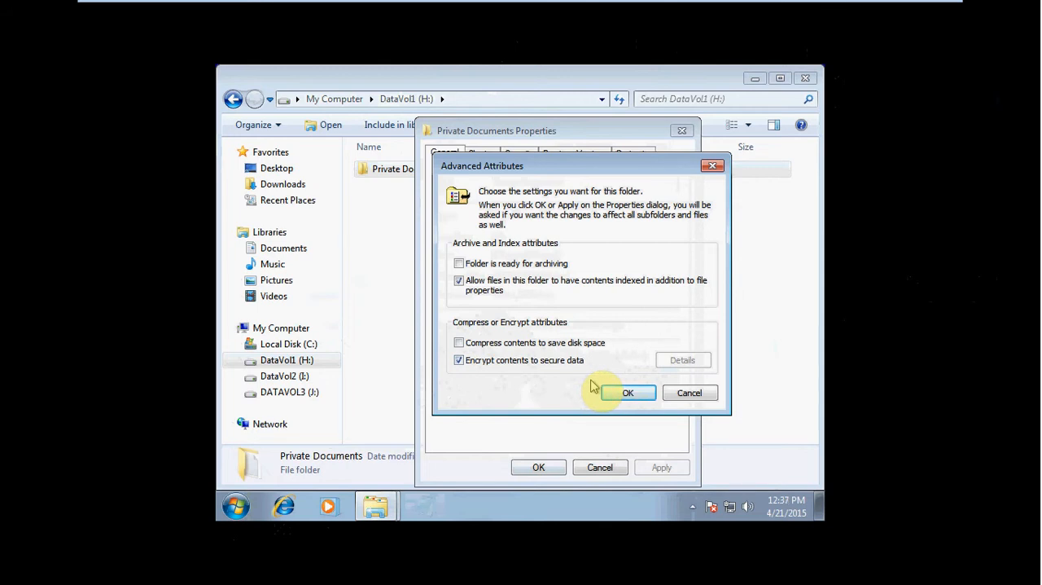
click(460, 343)
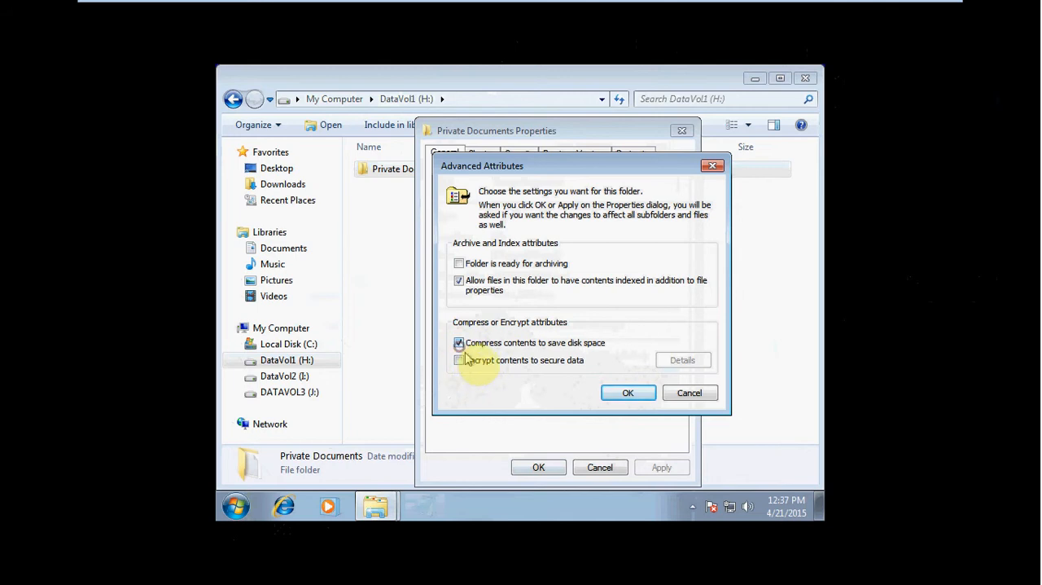
click(460, 360)
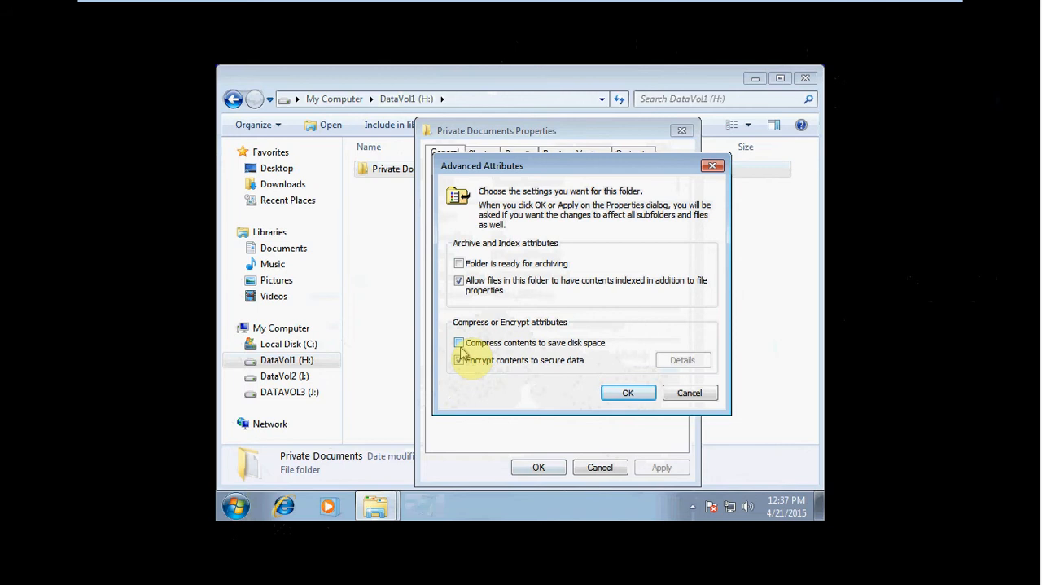
click(460, 345)
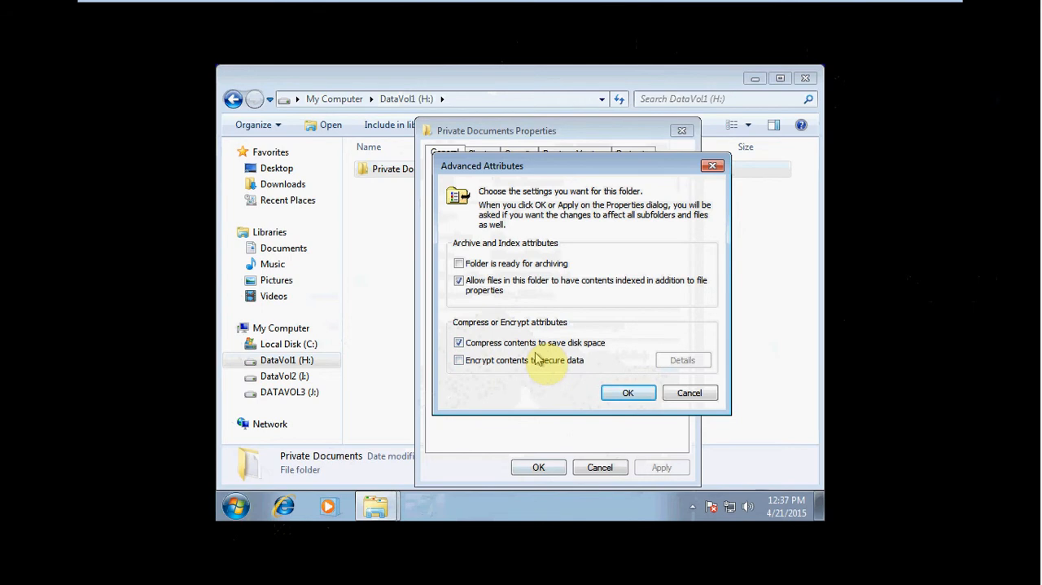
Step: Apply the compression attribute to the Private Documents folder, its subfolders and files
click(628, 392)
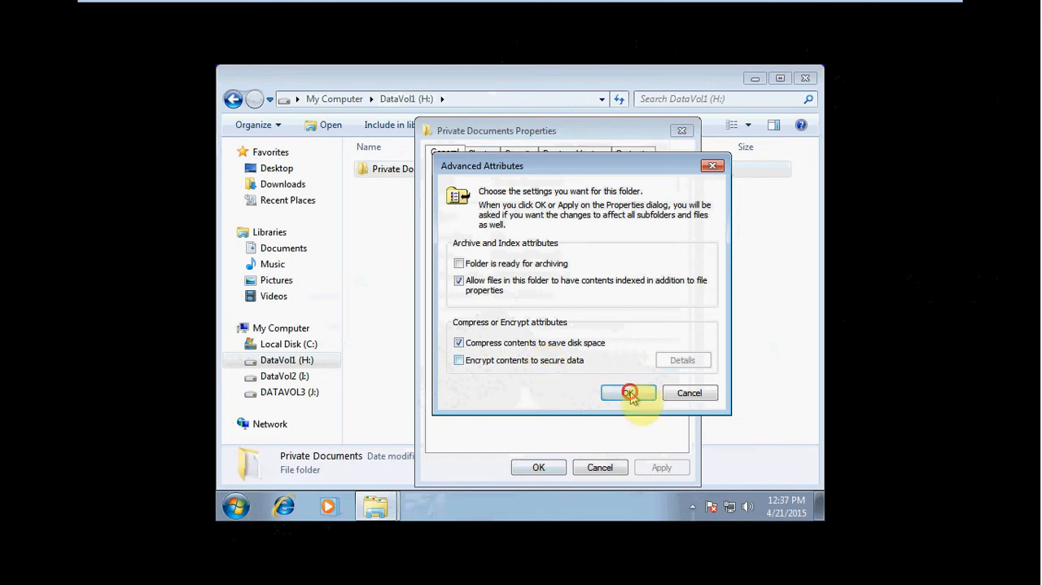
click(539, 467)
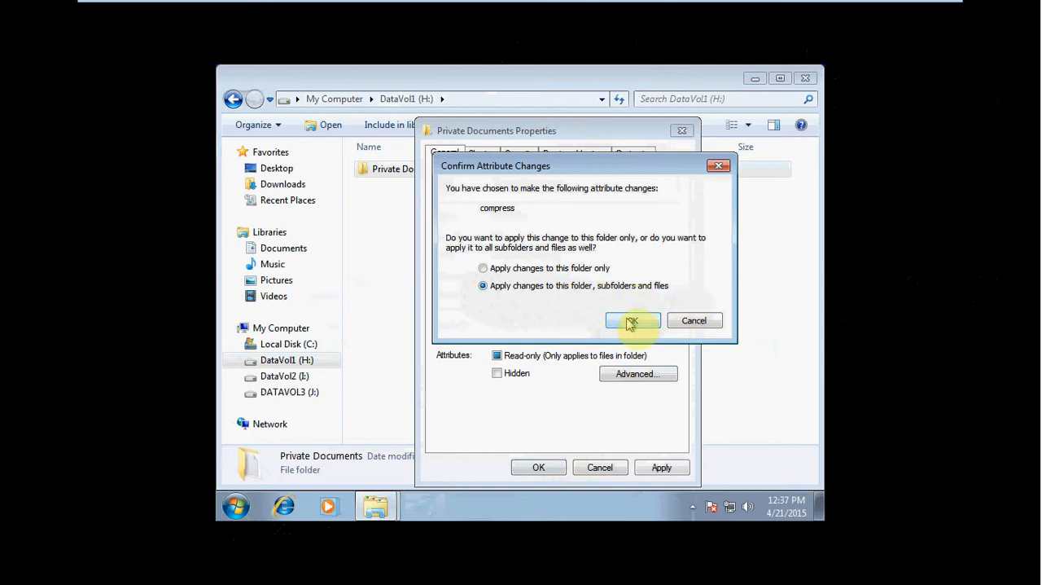
click(631, 321)
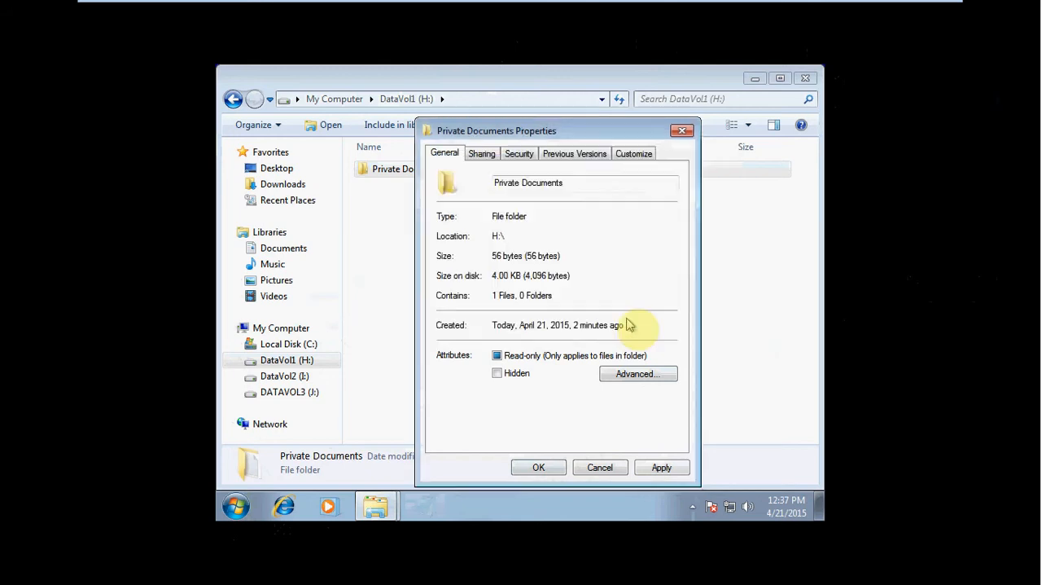
Step: Check the advanced attributes of the Budget Mistakes file inside the Private Documents folder for its compression setting
click(411, 182)
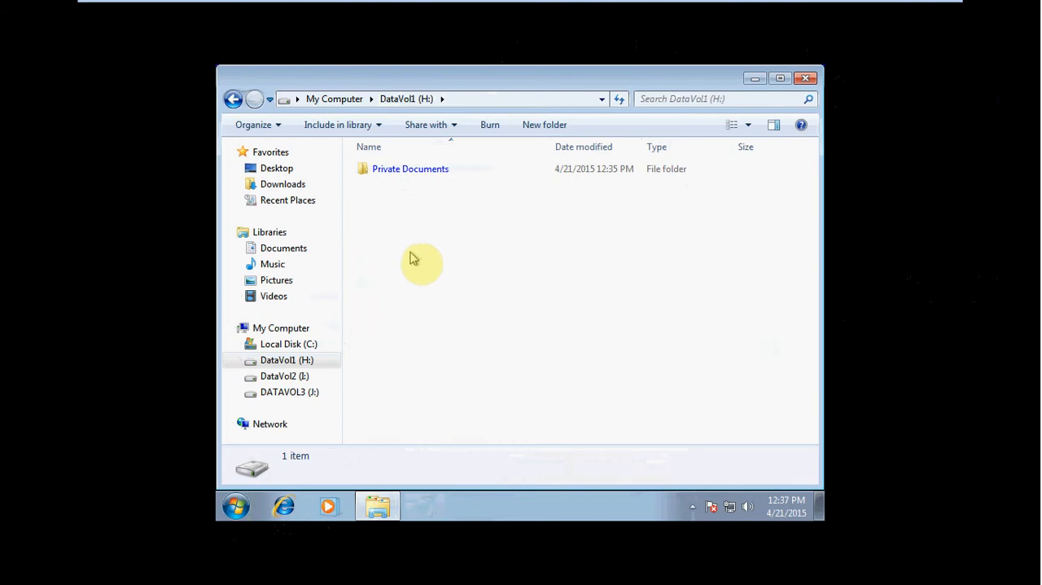
double_click(430, 173)
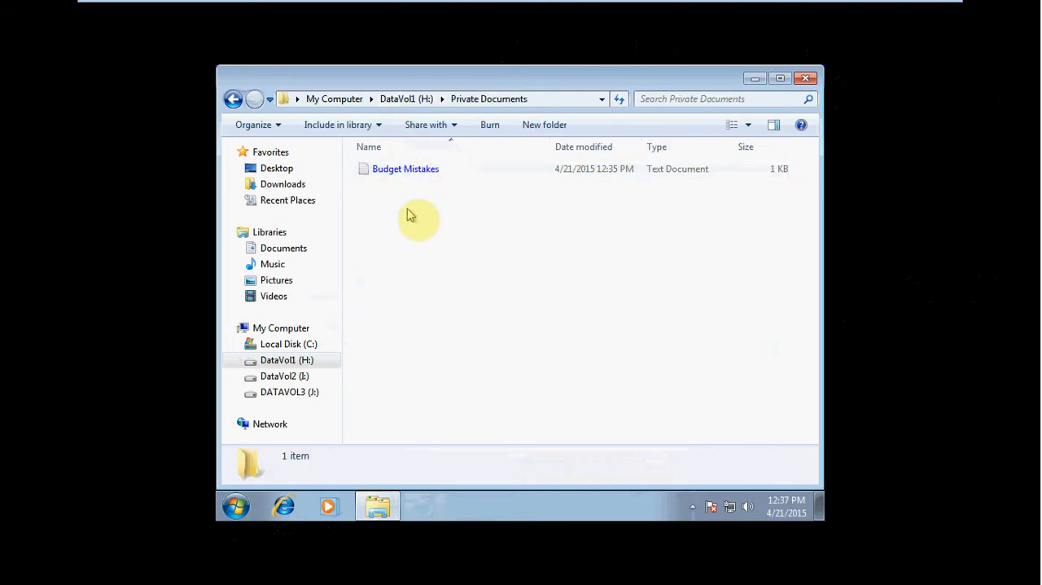
right_click(382, 165)
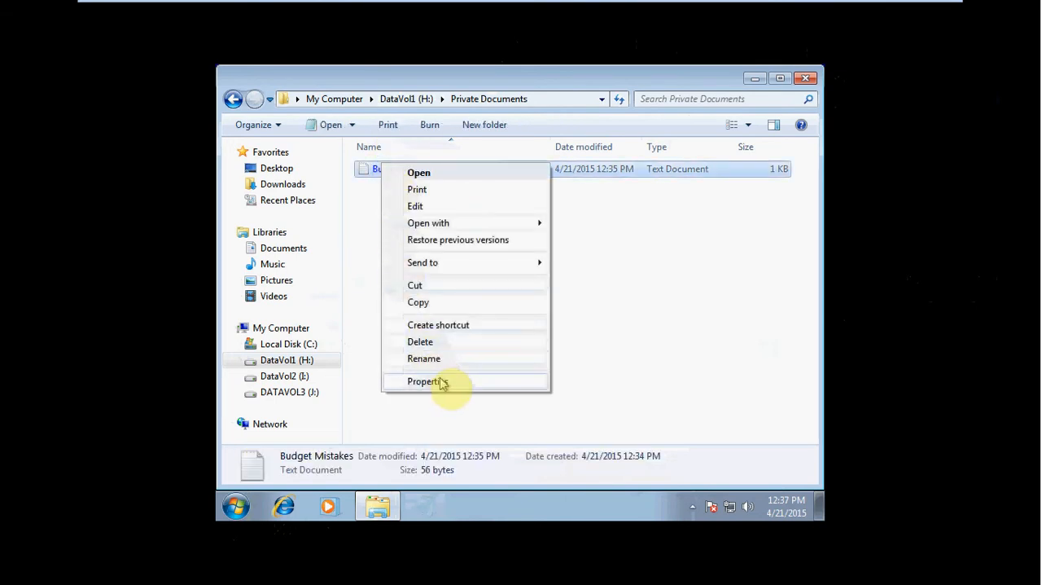
click(470, 381)
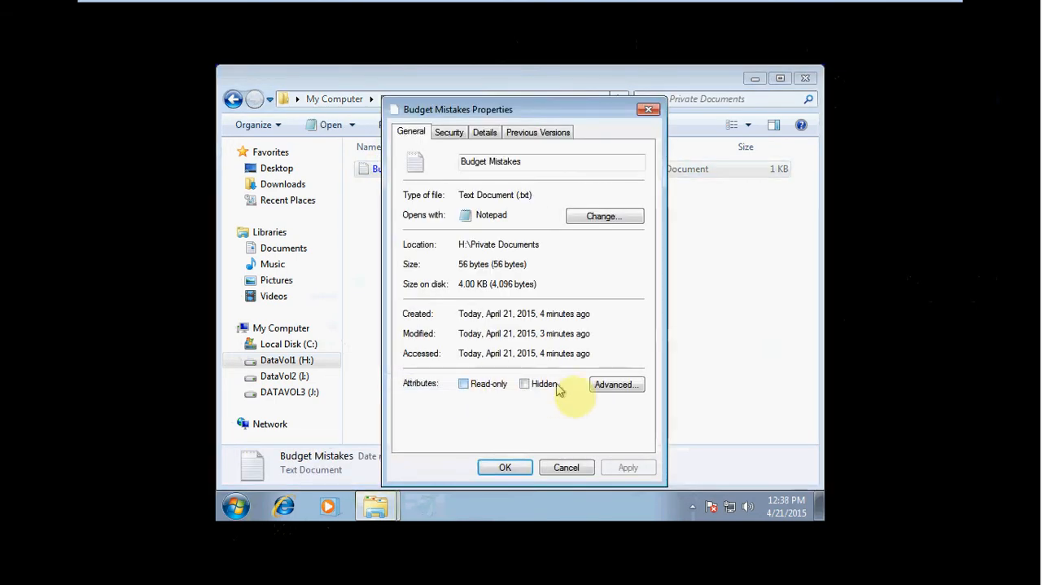
click(616, 386)
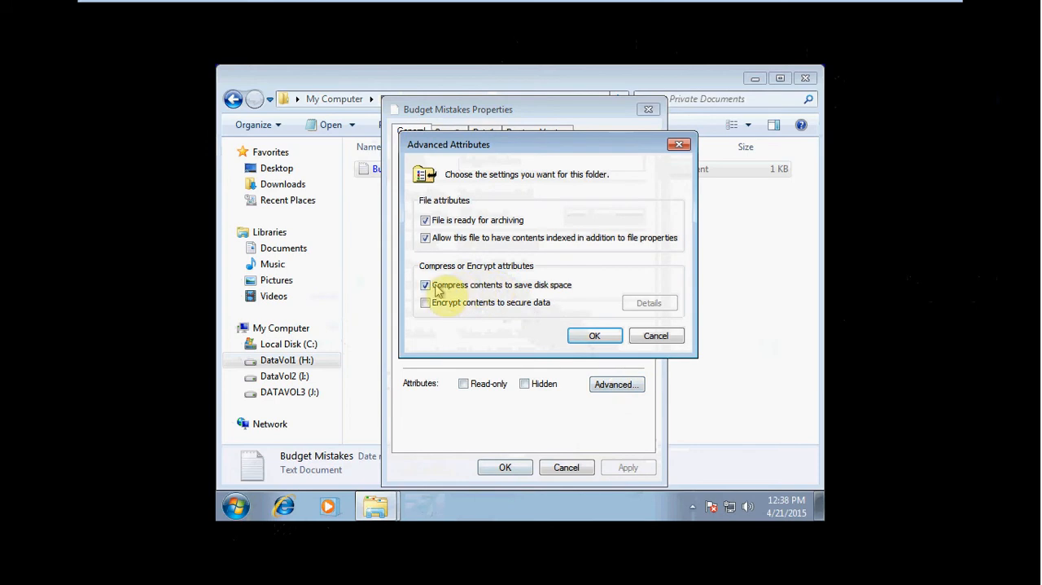
click(597, 337)
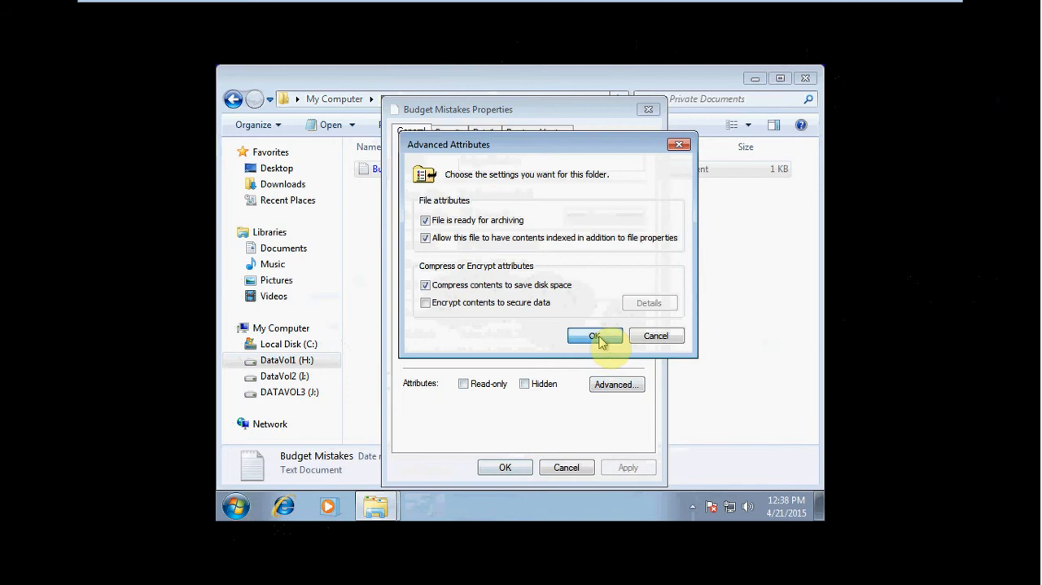
click(595, 336)
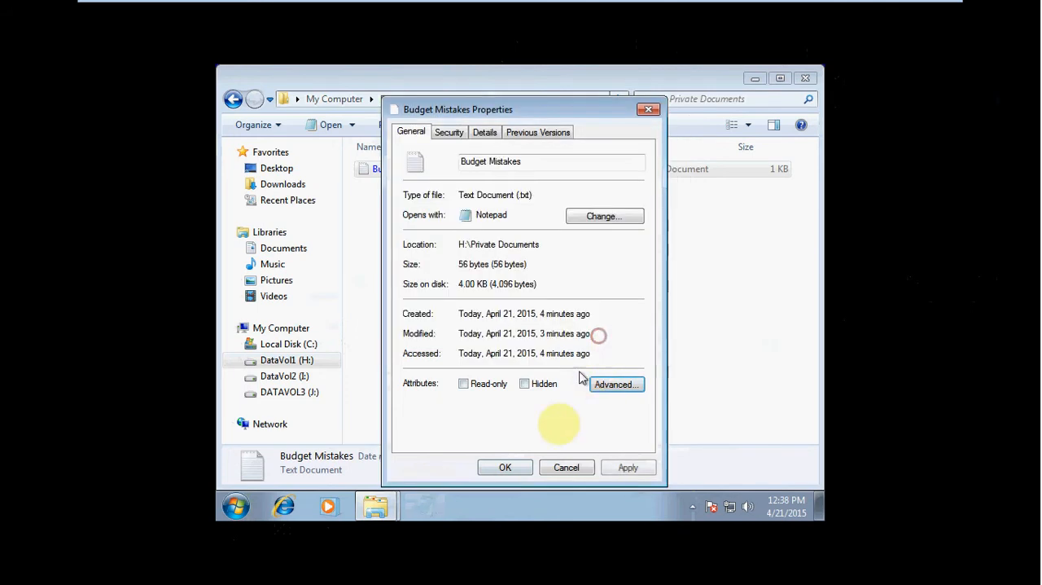
click(503, 467)
click(486, 391)
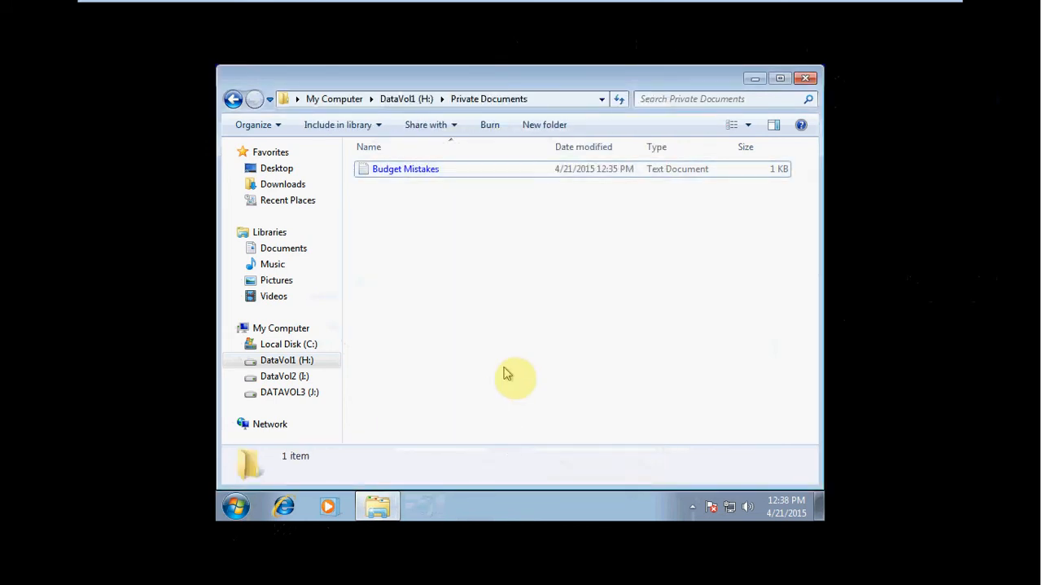
Step: Create a folder named Holiday Schedule on the DataVol1 (H:) drive
click(295, 364)
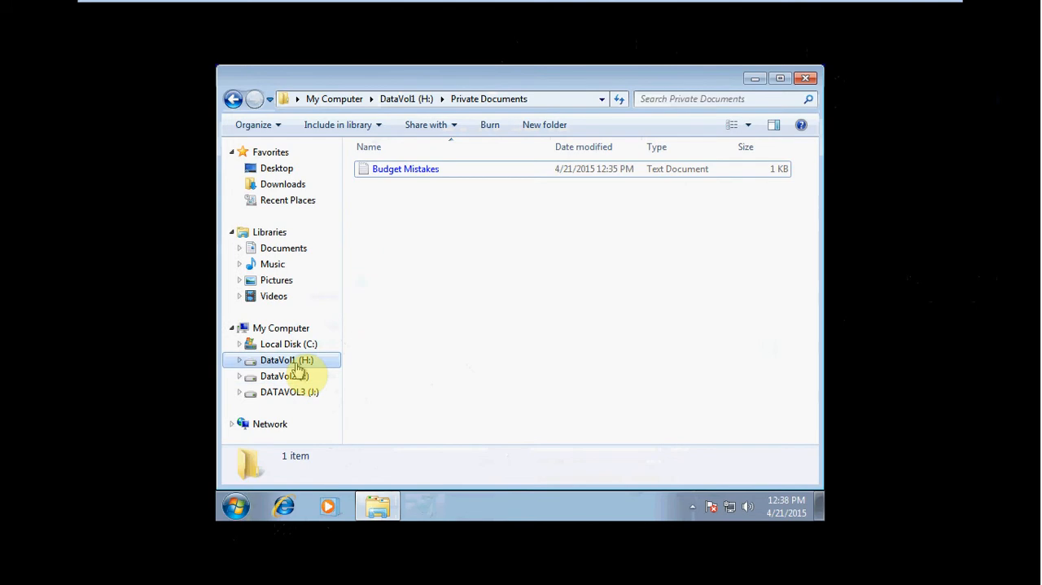
right_click(431, 226)
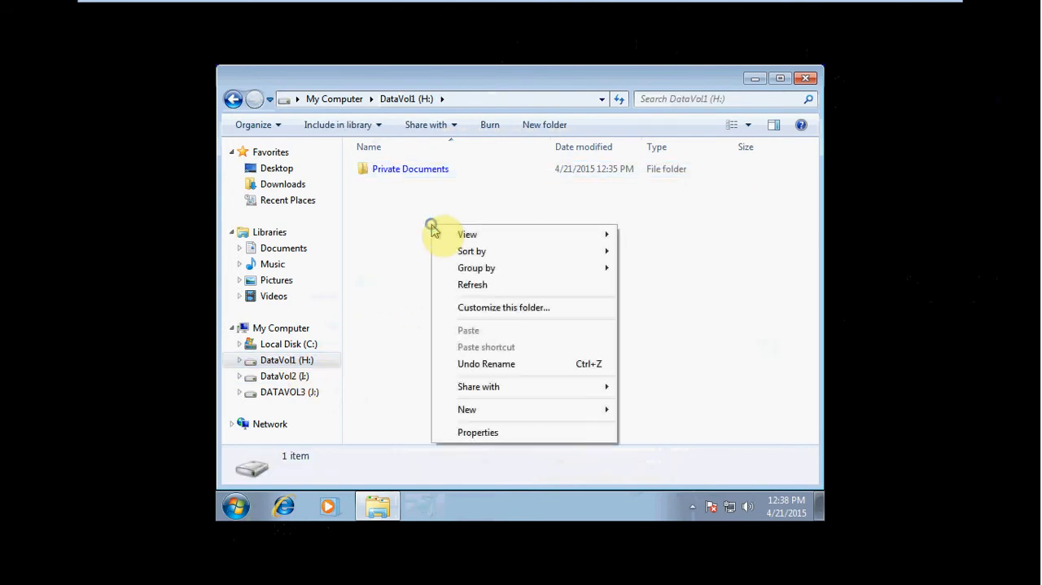
click(495, 409)
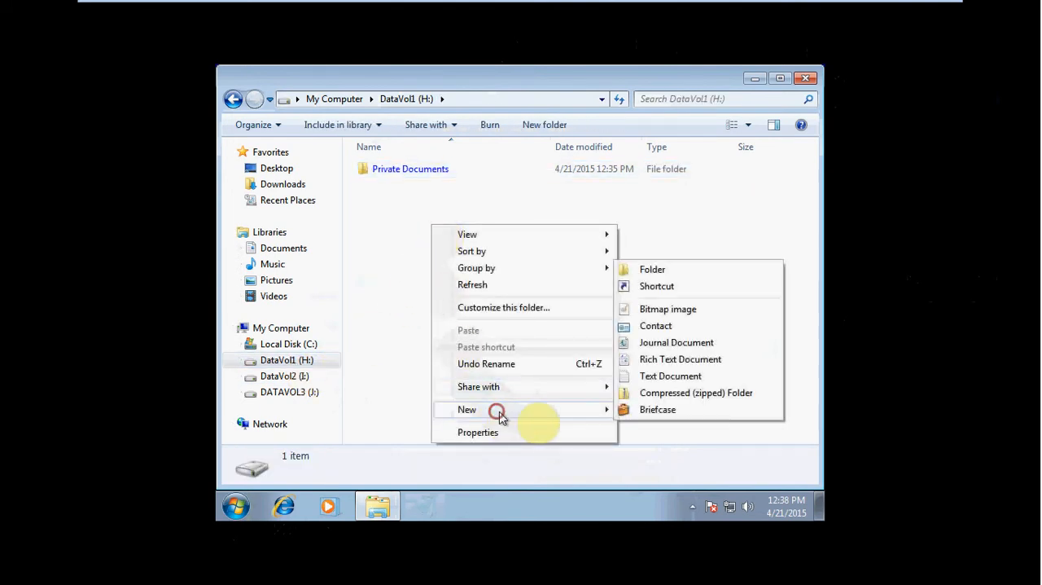
click(654, 270)
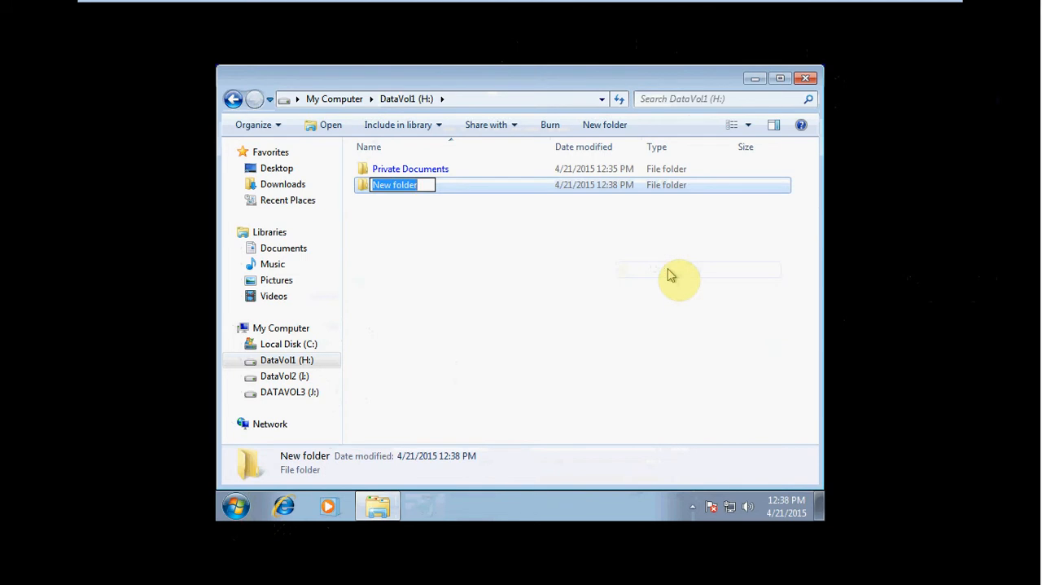
text(Holi)
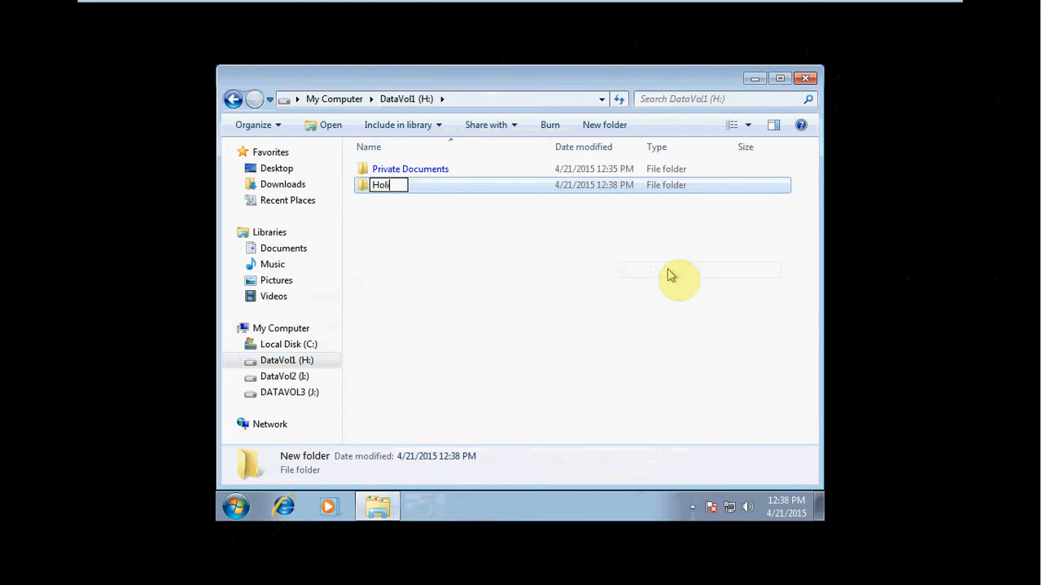
text(day Schedule)
click(670, 275)
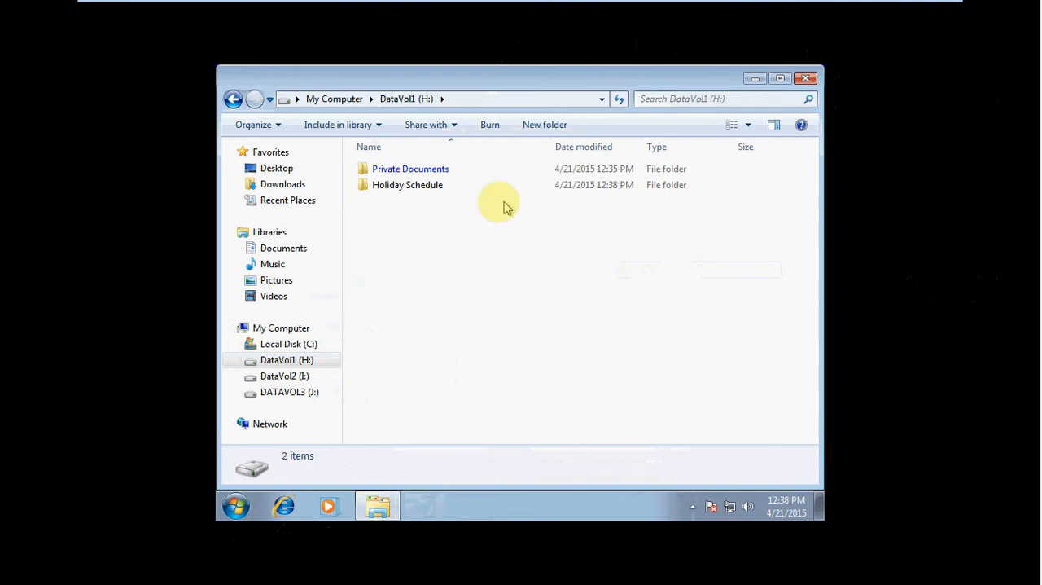
Step: Rename the Holiday Schedule folder as Public Documents
click(423, 192)
click(417, 189)
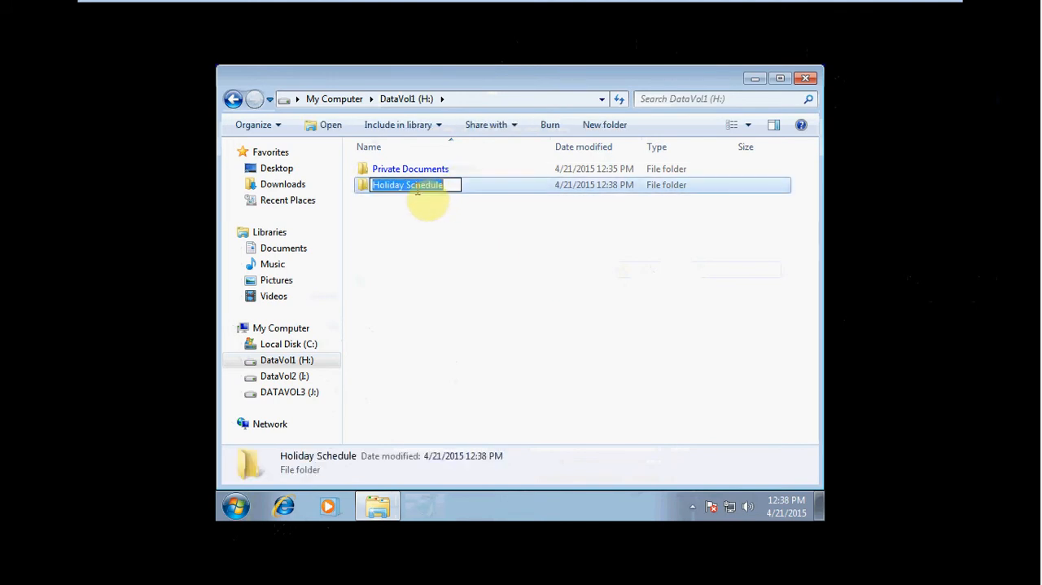
text(Public Documents)
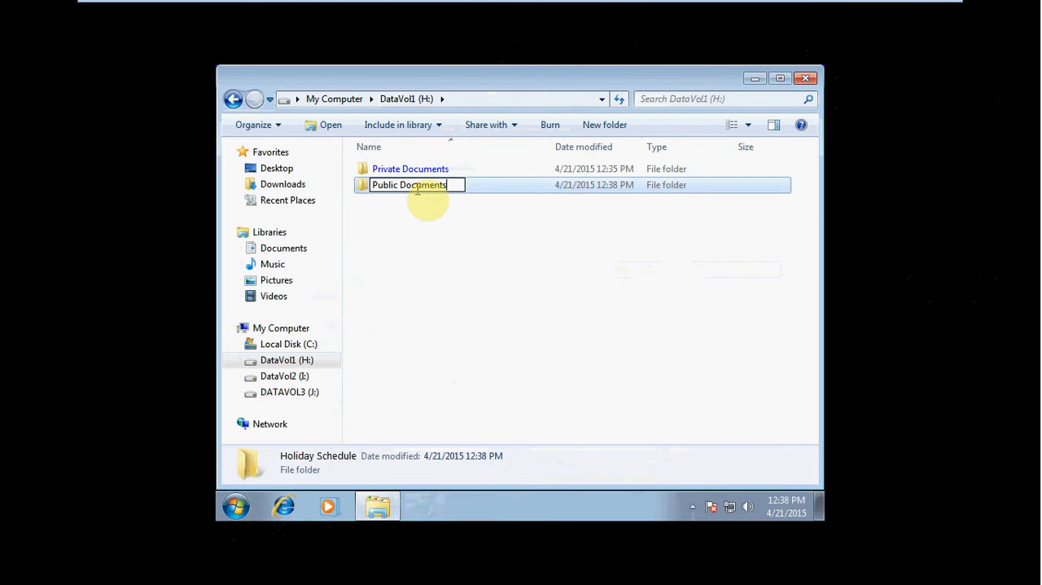
key(Return)
Step: Create a text document named Holiday Schedule inside the Public Documents folder
double_click(417, 189)
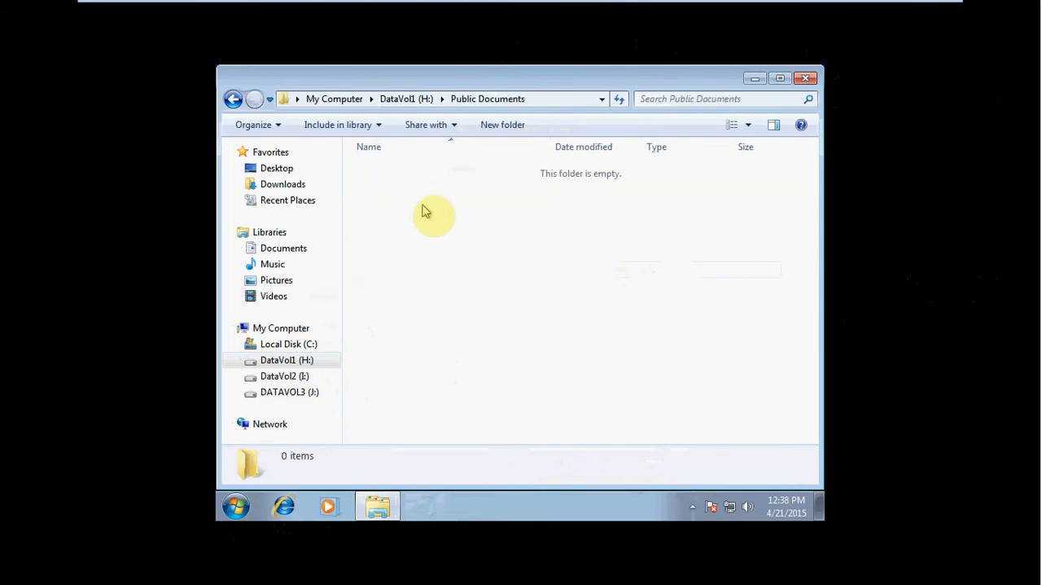
right_click(431, 218)
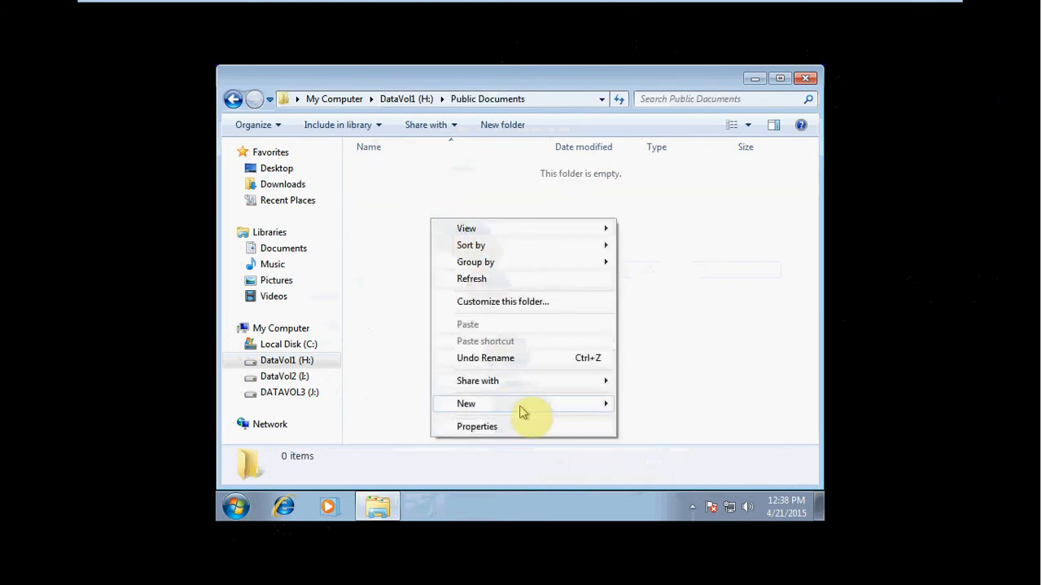
mouse_move(584, 404)
click(664, 371)
text(Holiday Schedule)
key(Return)
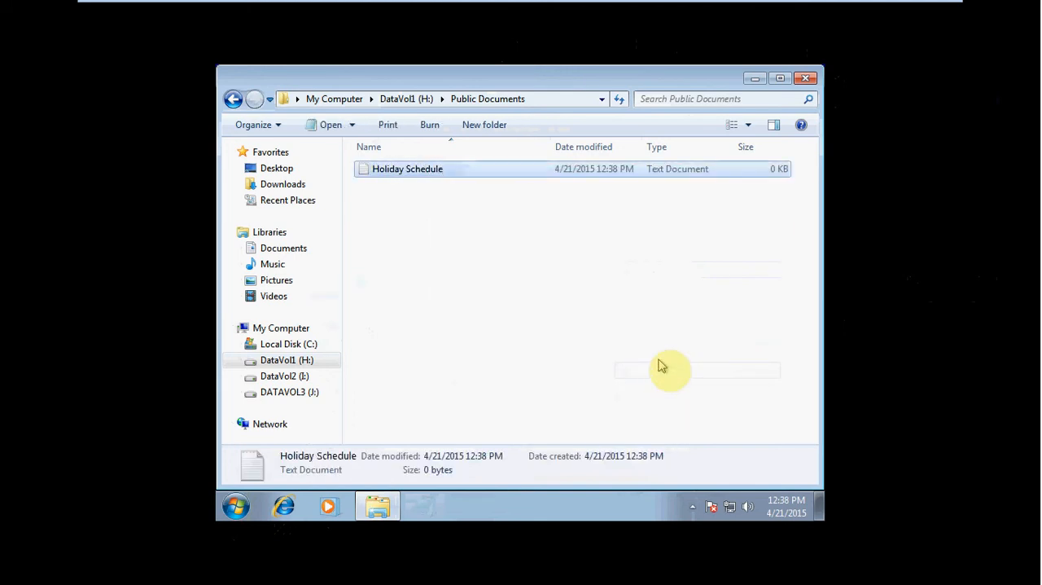
click(655, 358)
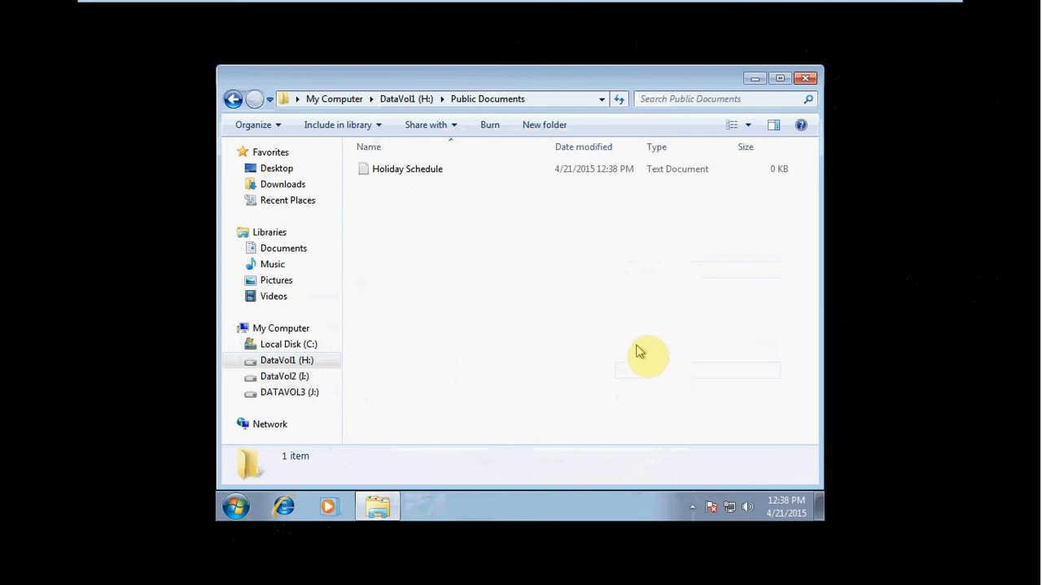
Step: Enter lines of filler text and a first name in the Holiday Schedule document, save it and close it
double_click(449, 169)
text(1/eknaennra; n;lna)
key(Return)
text(h'riannrn 'larknrnrgnaur;hbir hibr;ani rnb)
key(Return)
text(scott)
key(ctrl+s)
click(687, 119)
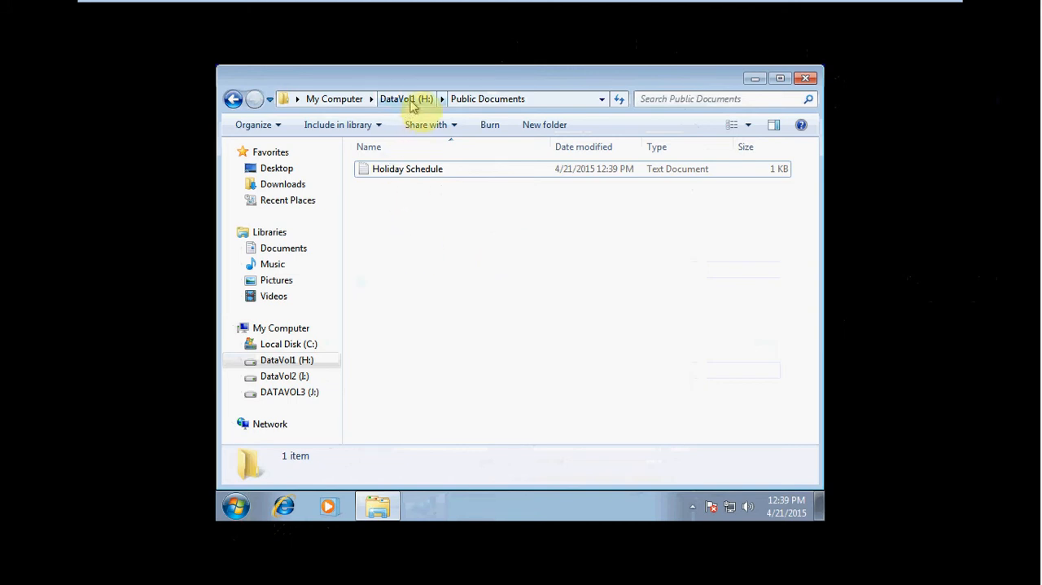
Step: Paste the Holiday Schedule document from the Public Documents folder into the root of DataVol1 (H:)
click(418, 173)
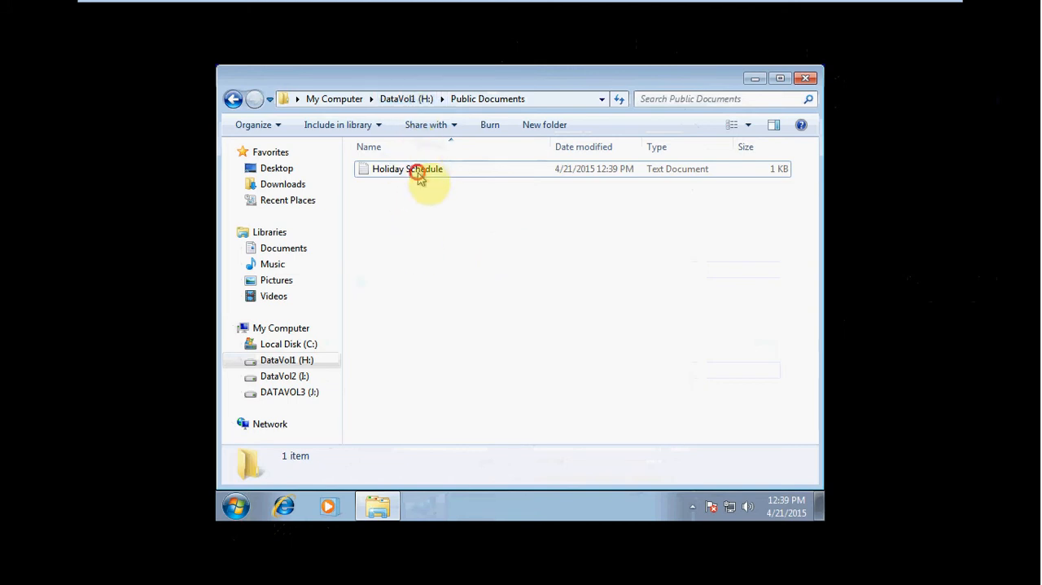
click(408, 98)
key(ctrl+v)
click(474, 255)
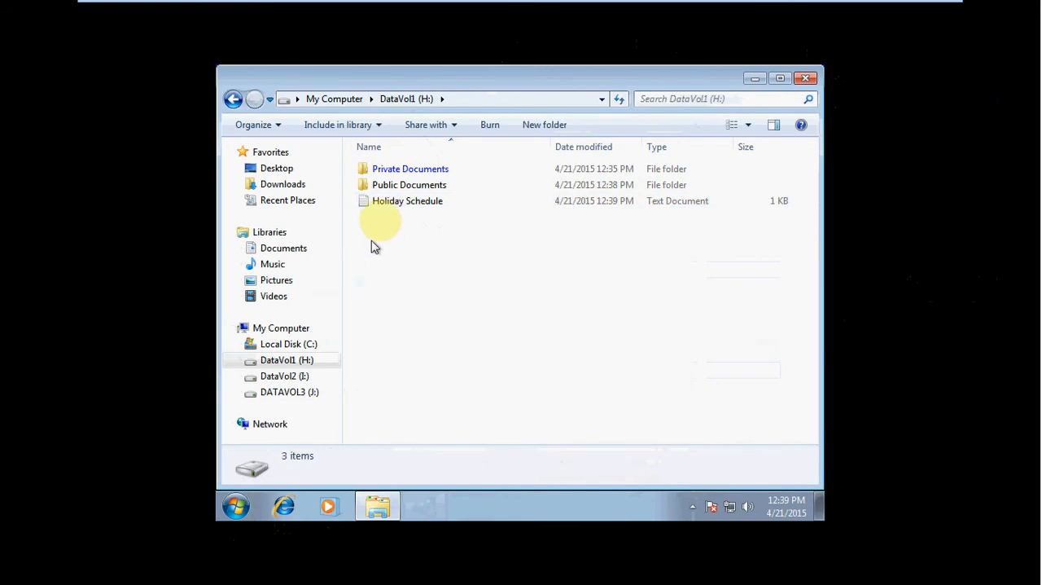
Step: Move the Holiday Schedule document from the root of DataVol1 (H:) into the Public Documents folder
right_click(397, 203)
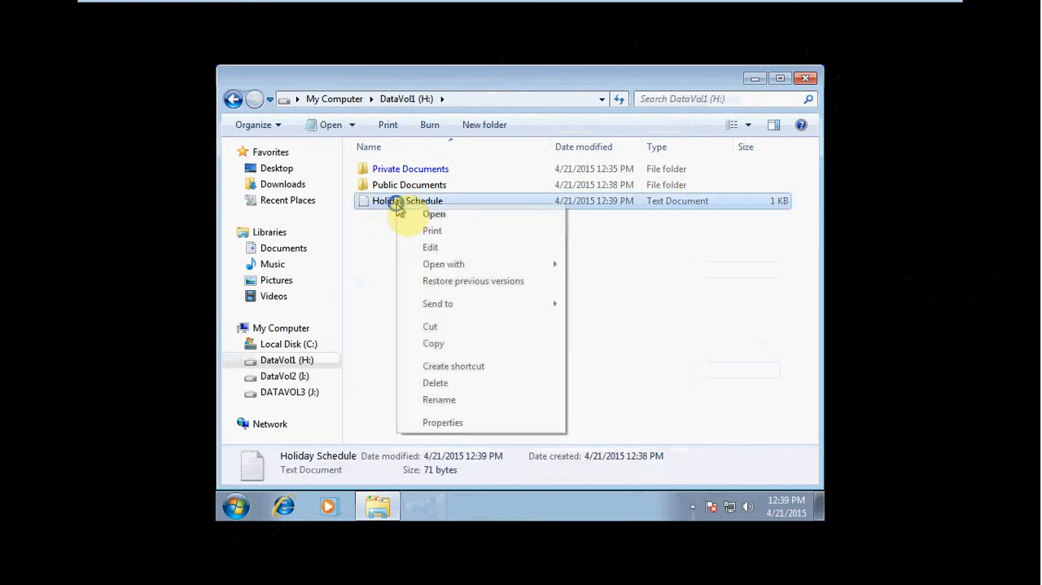
click(434, 327)
double_click(429, 189)
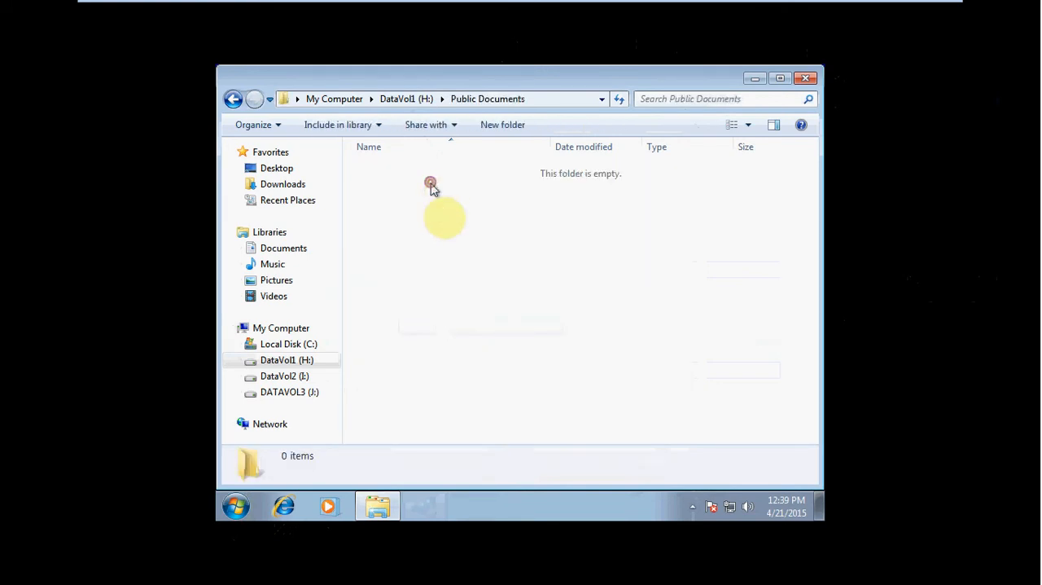
right_click(432, 207)
click(477, 317)
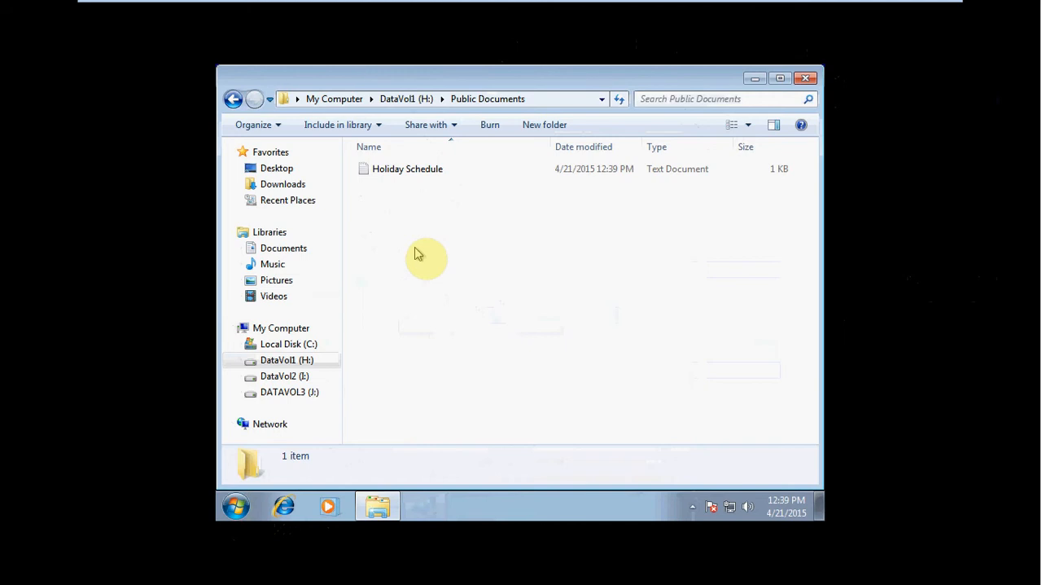
Step: Move the Holiday Schedule document from Public Documents into the Private Documents folder on DataVol1 (H:)
click(364, 170)
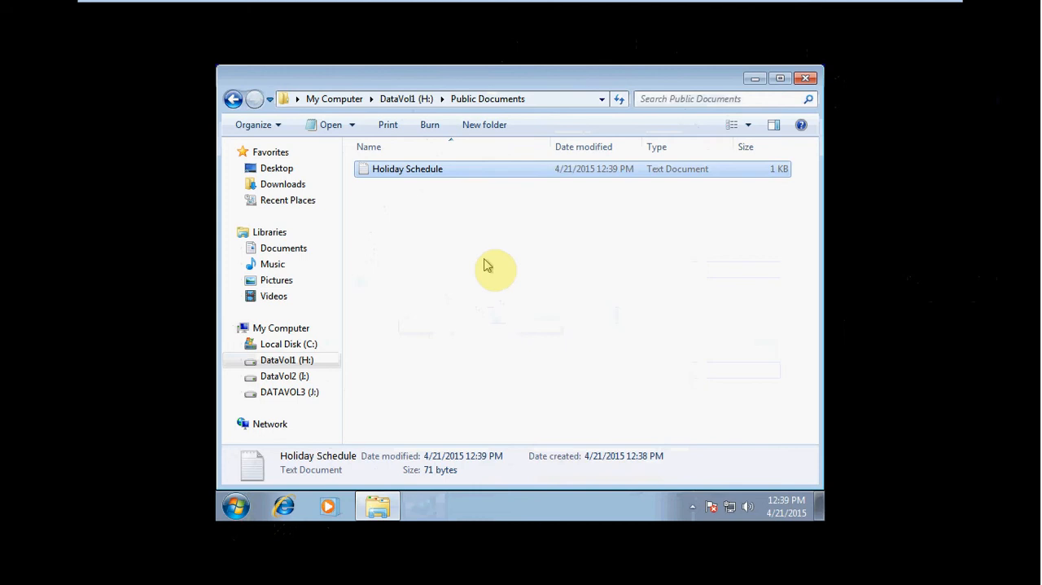
right_click(444, 176)
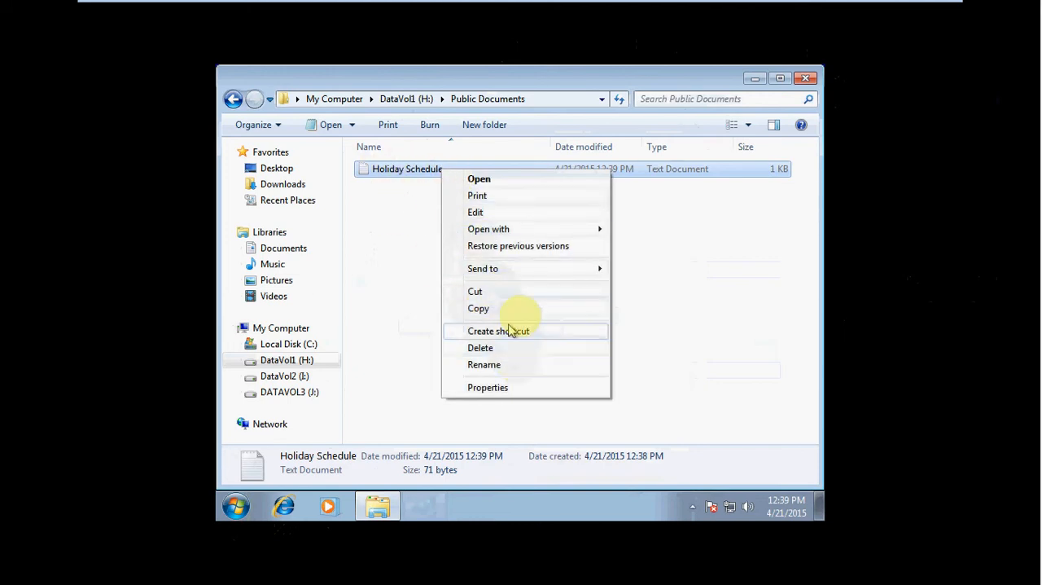
click(476, 291)
click(409, 98)
double_click(412, 168)
right_click(418, 215)
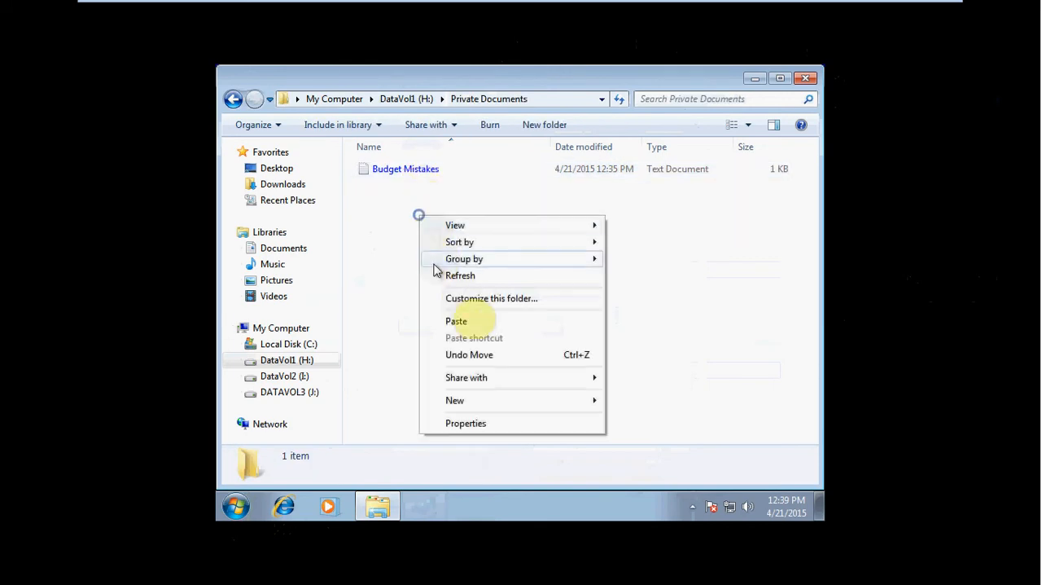
click(471, 322)
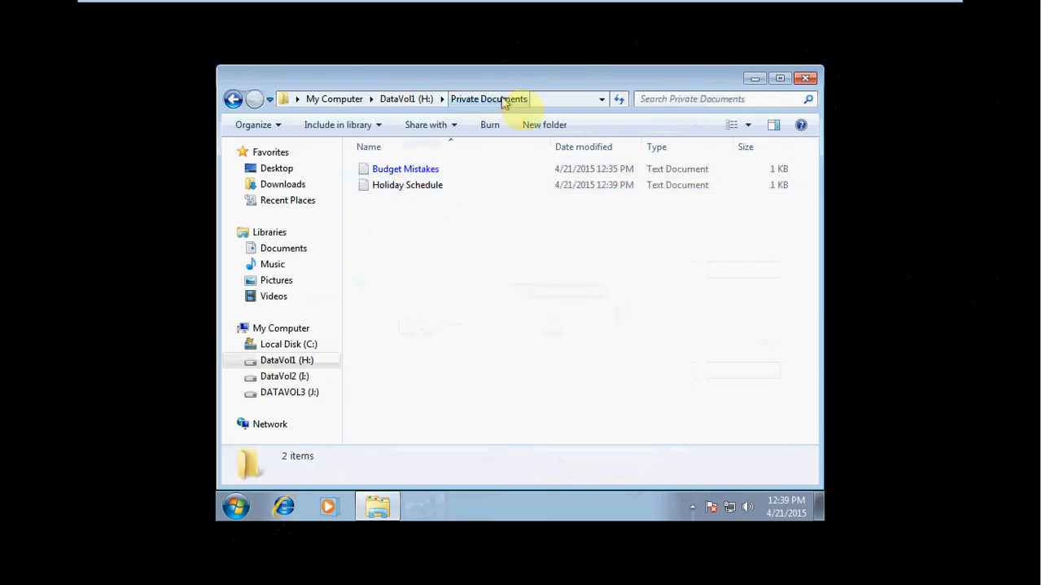
click(425, 187)
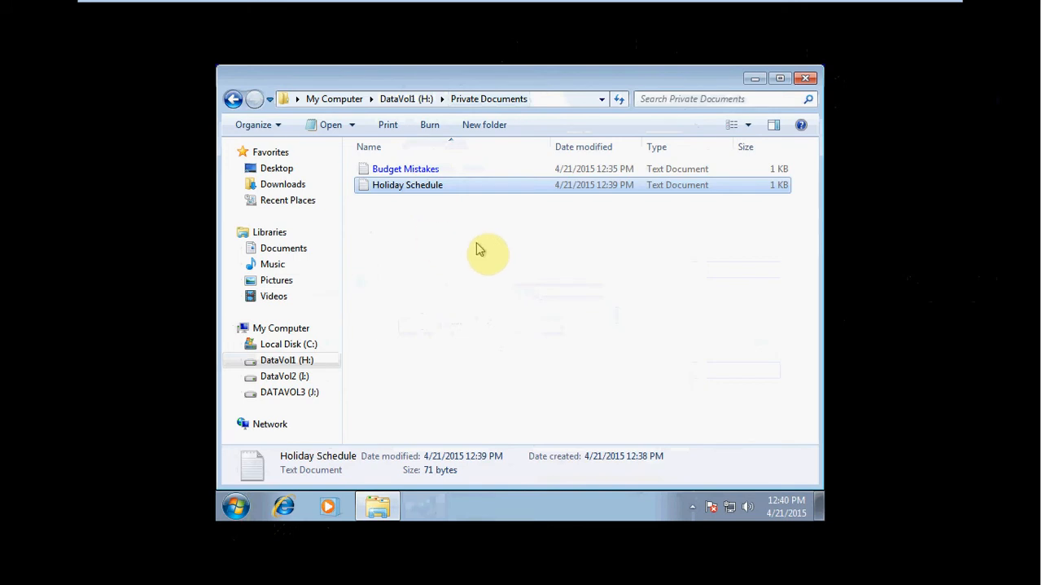
Step: Create a text document named Budget Ideas in the Private Documents folder
right_click(401, 246)
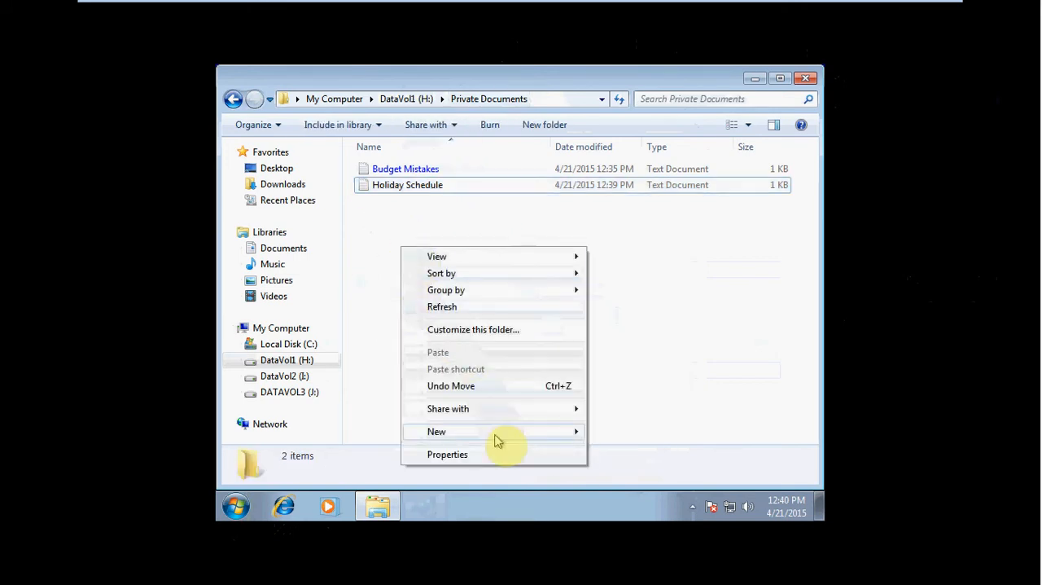
mouse_move(568, 433)
click(639, 398)
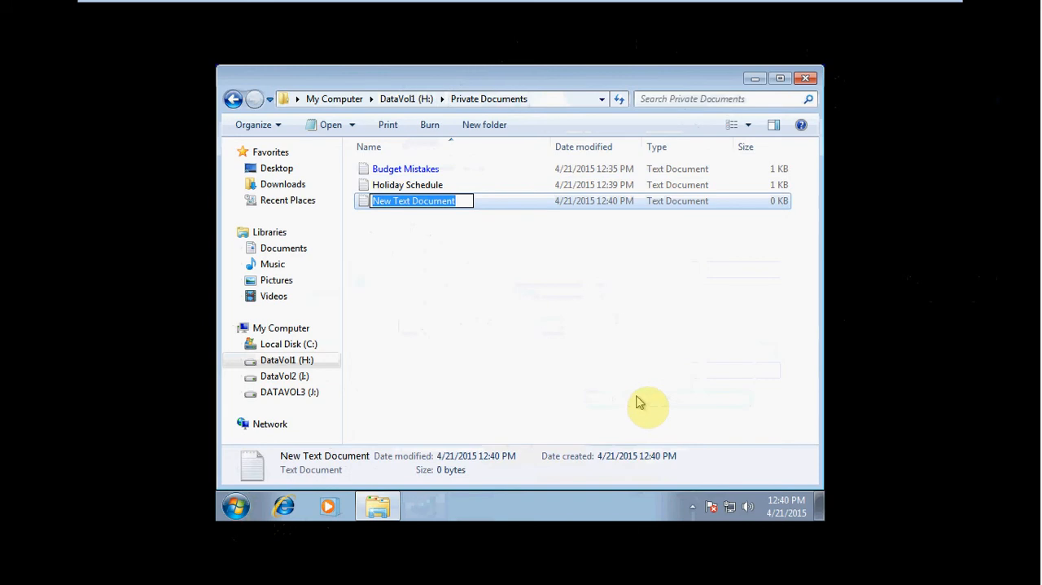
text(Budget Ideas)
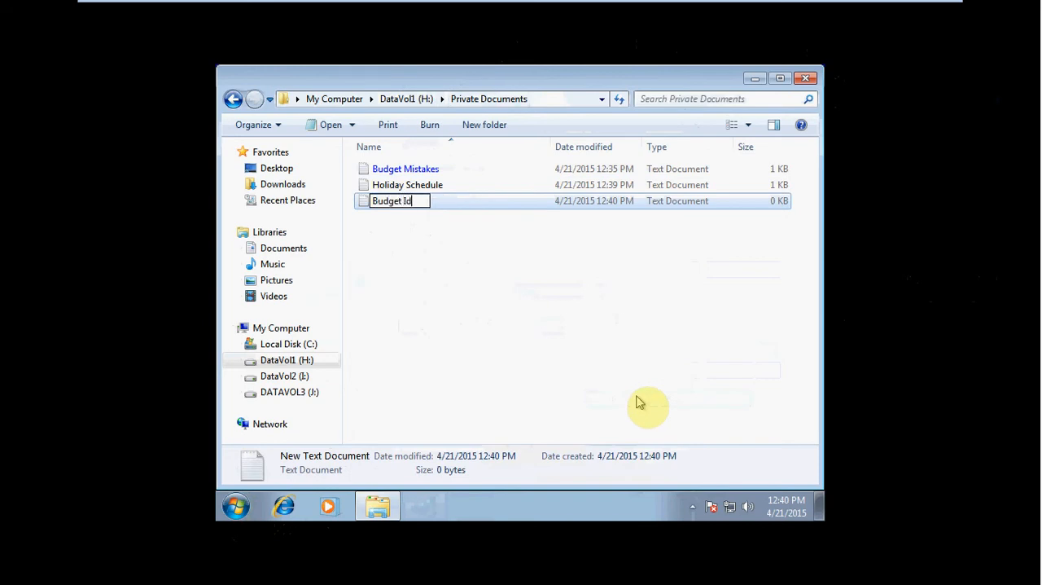
key(Return)
click(638, 399)
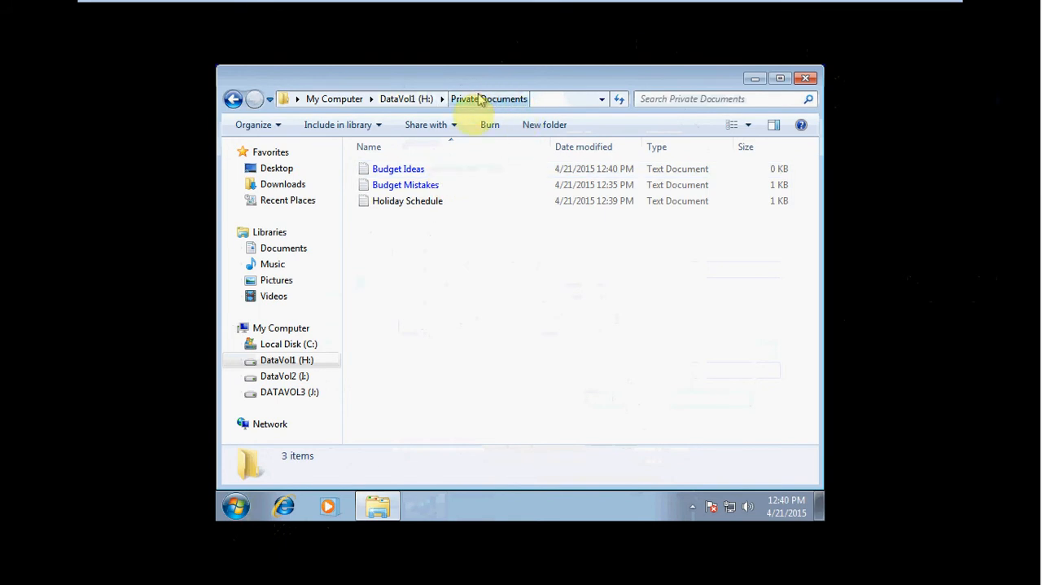
Step: Compare how the Budget Ideas and Holiday Schedule documents are displayed in the Private Documents folder
click(433, 171)
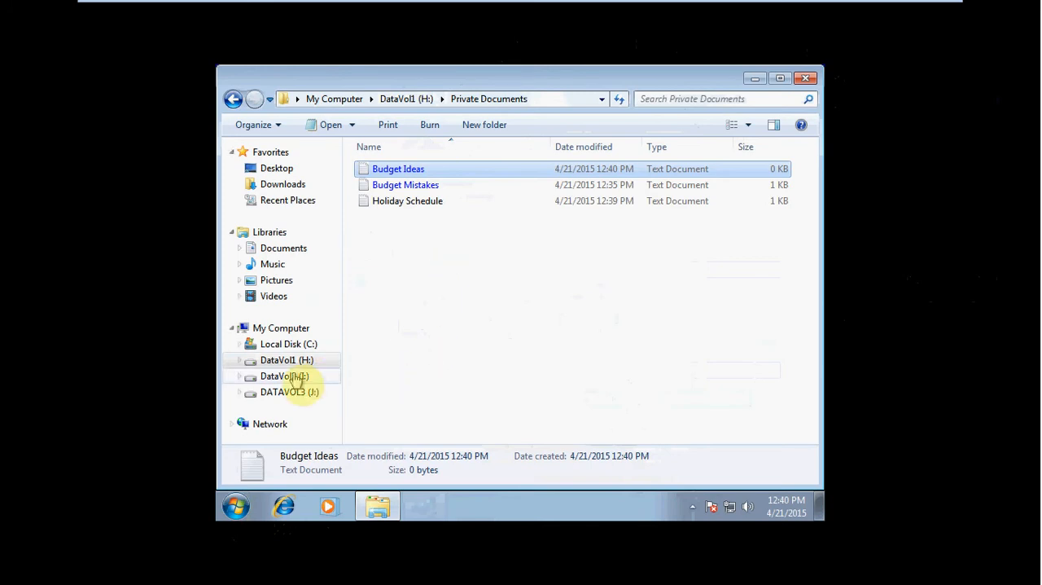
click(449, 254)
click(456, 170)
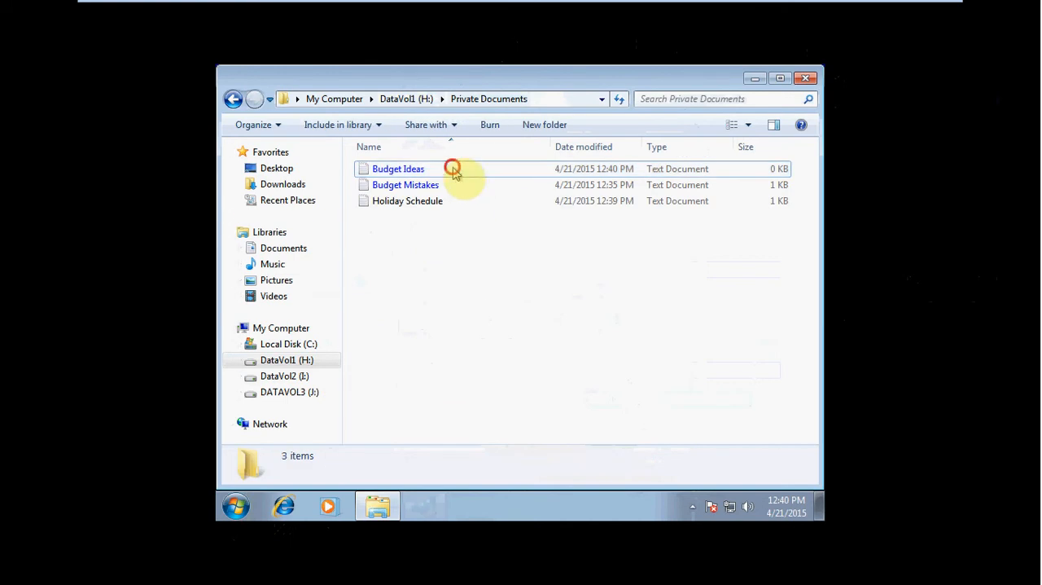
click(448, 200)
click(430, 171)
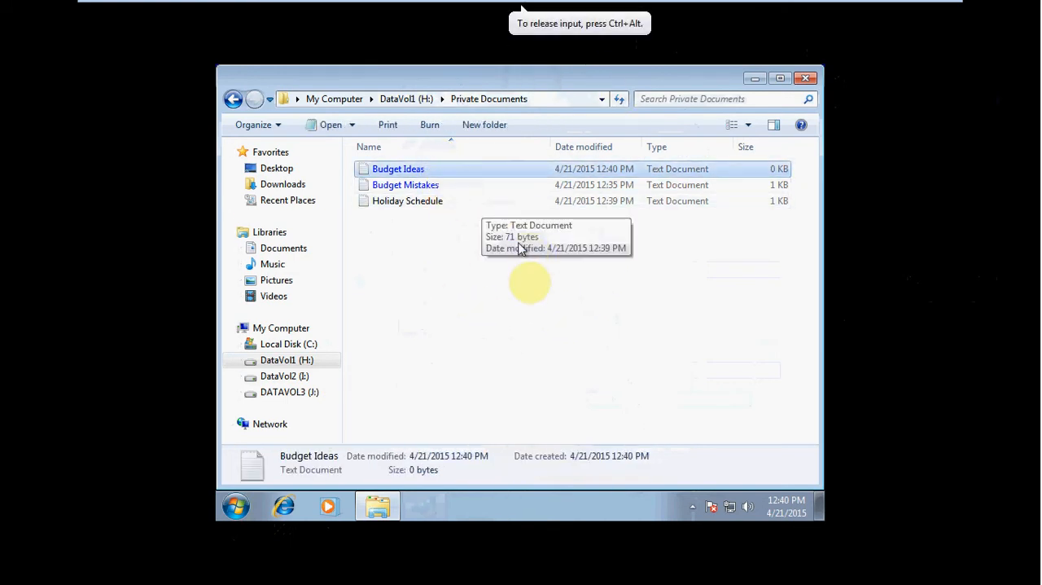
click(517, 272)
click(435, 169)
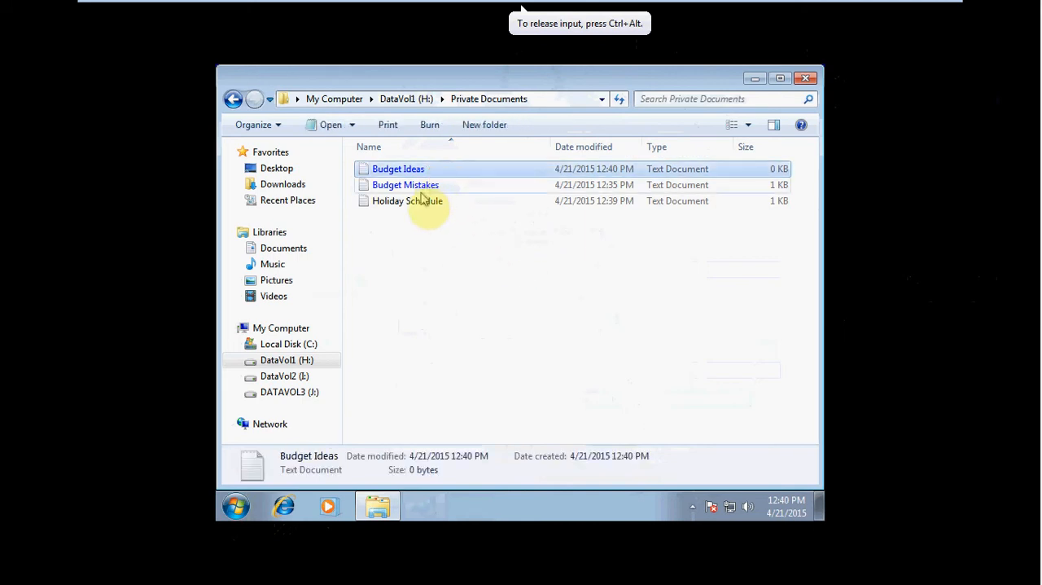
click(419, 202)
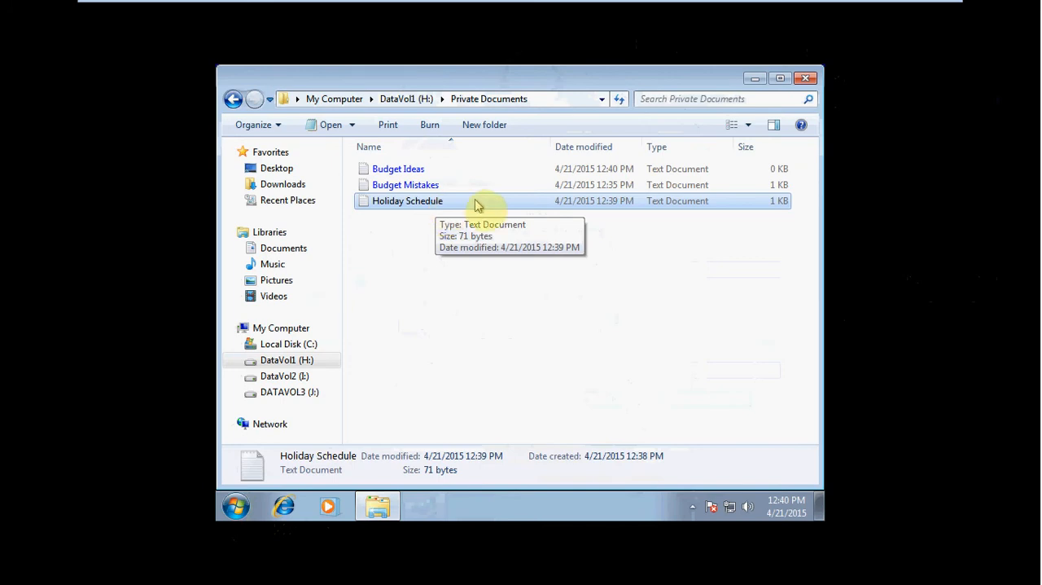
click(509, 247)
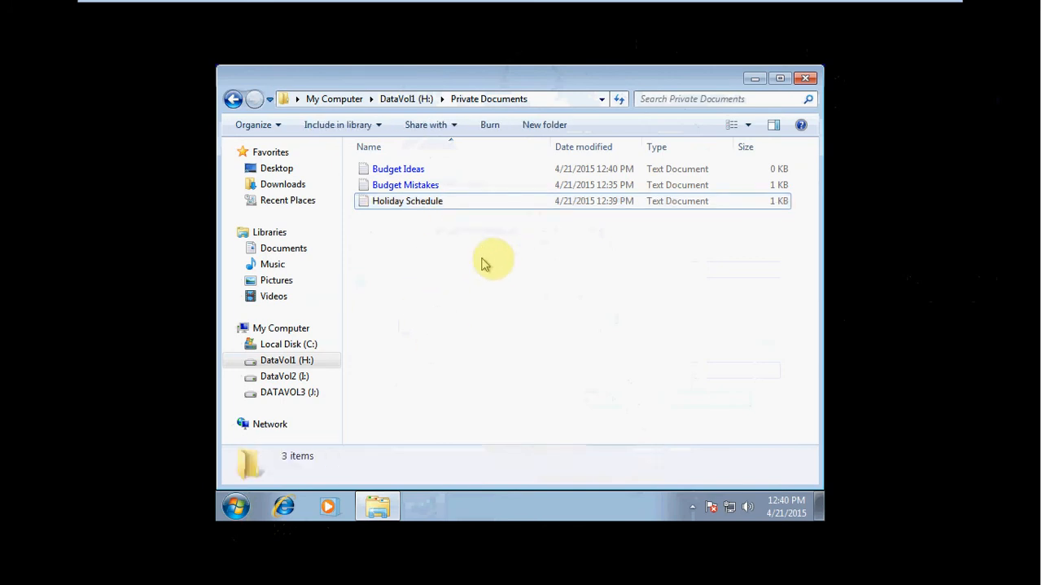
Step: Create a folder named Compressed Documents in the root of DataVol2 (I:)
click(291, 381)
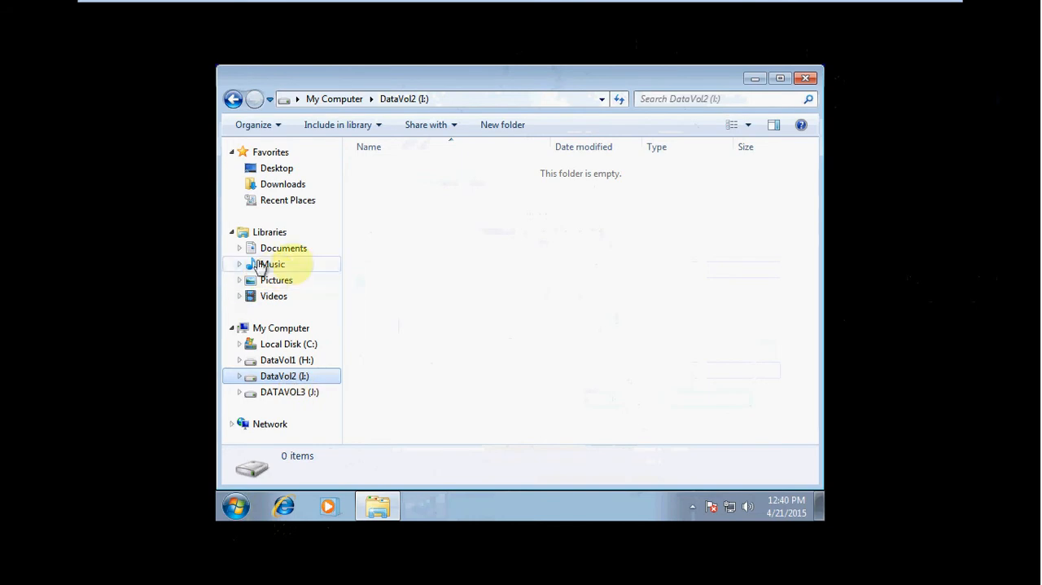
right_click(387, 224)
mouse_move(521, 409)
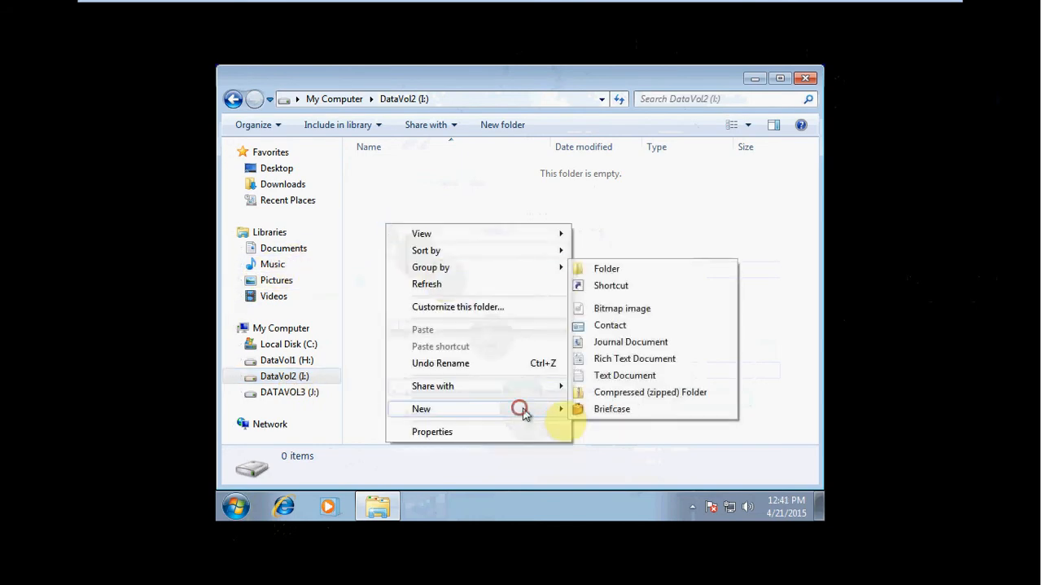
click(612, 269)
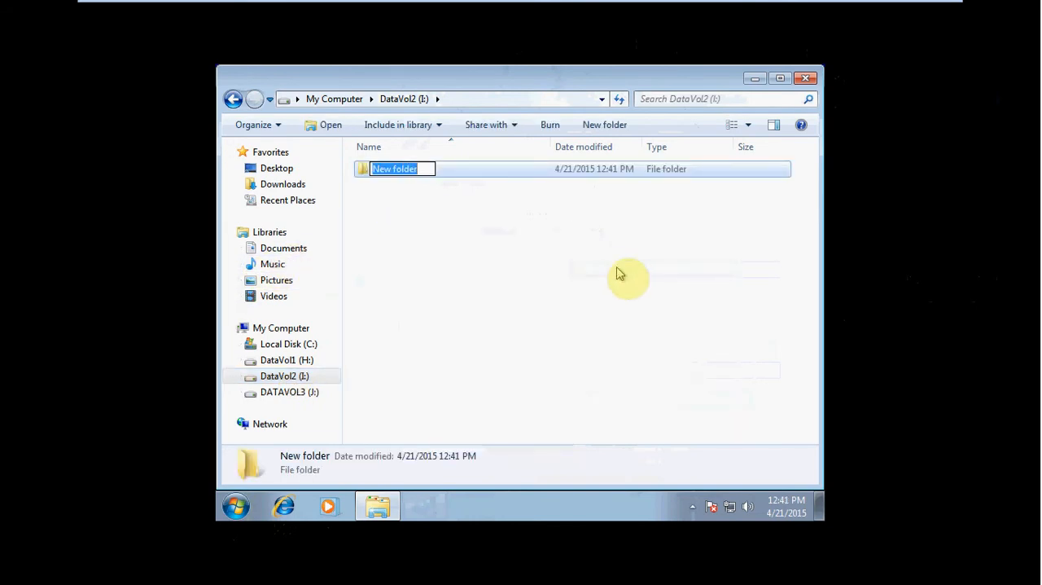
text(Compre)
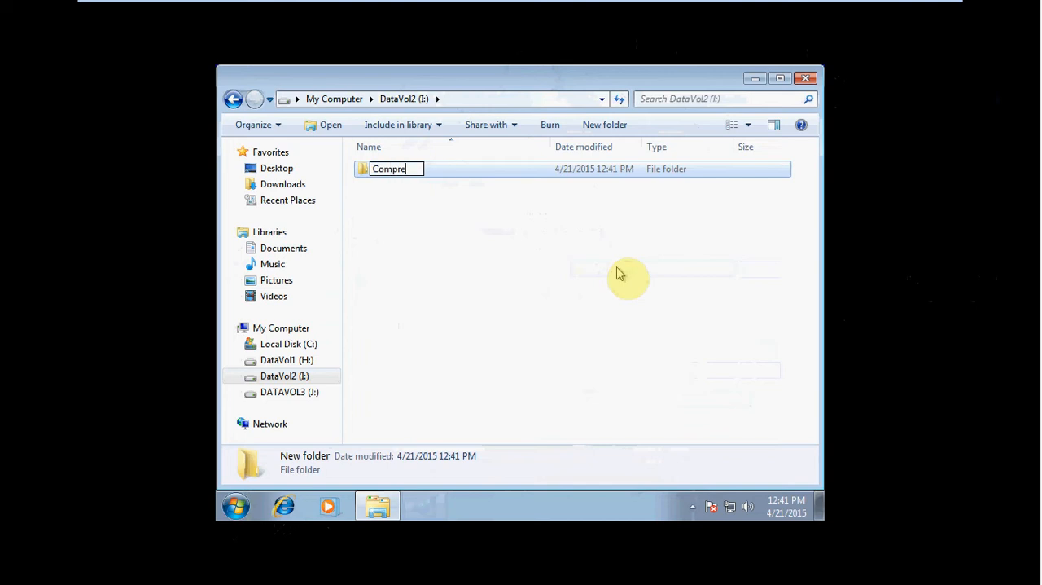
text(ssed Documents)
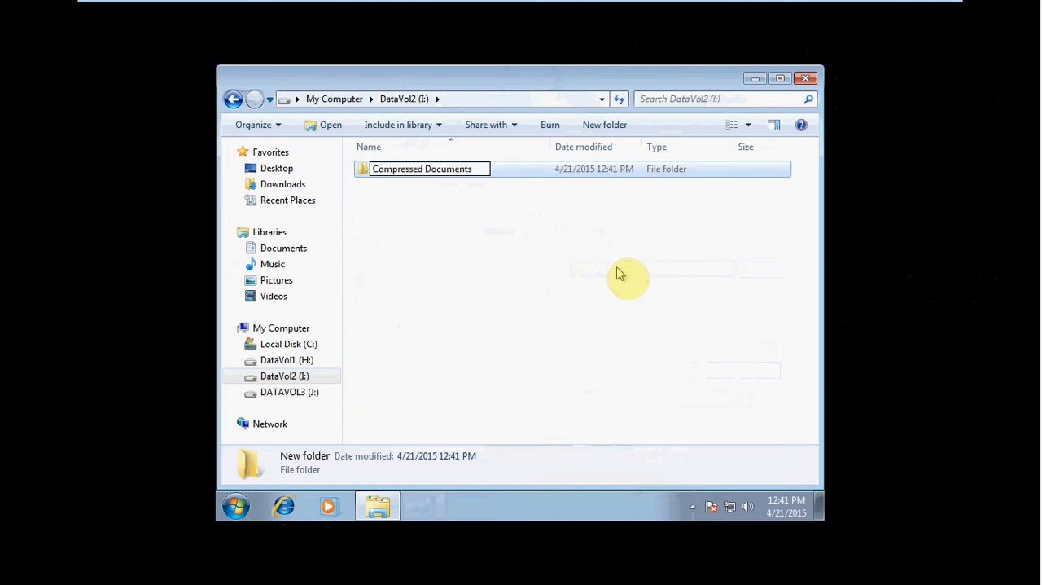
key(Return)
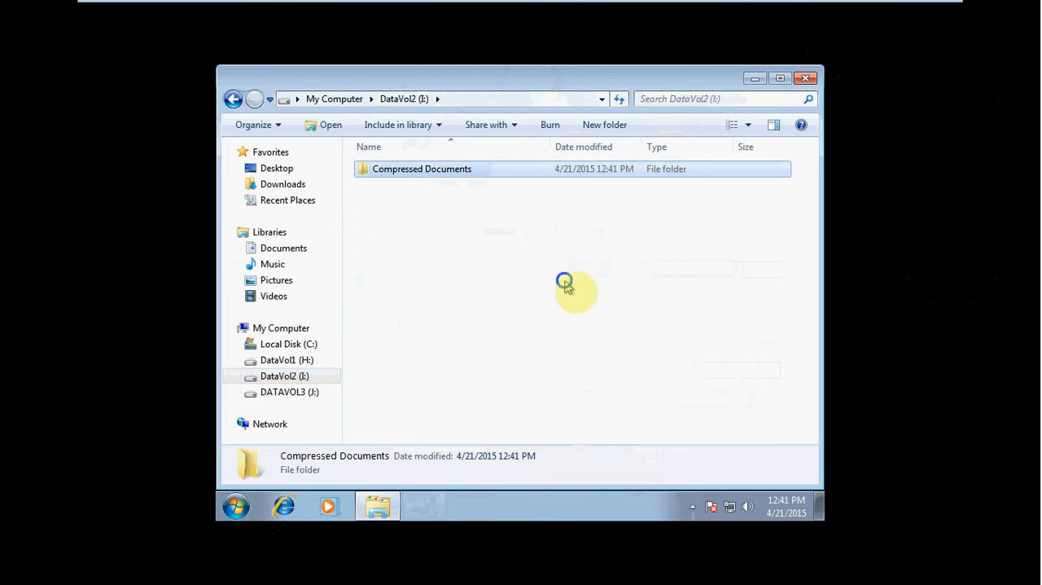
Step: Create a second folder named UnCompressed Documents in the root of DataVol2 (I:)
right_click(566, 274)
click(647, 455)
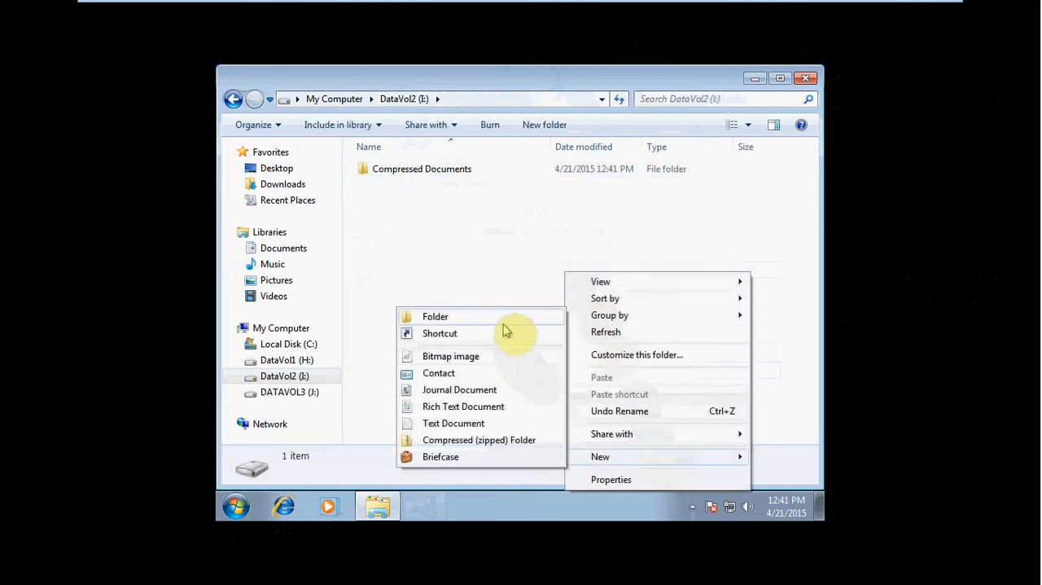
click(504, 319)
text(UnComp)
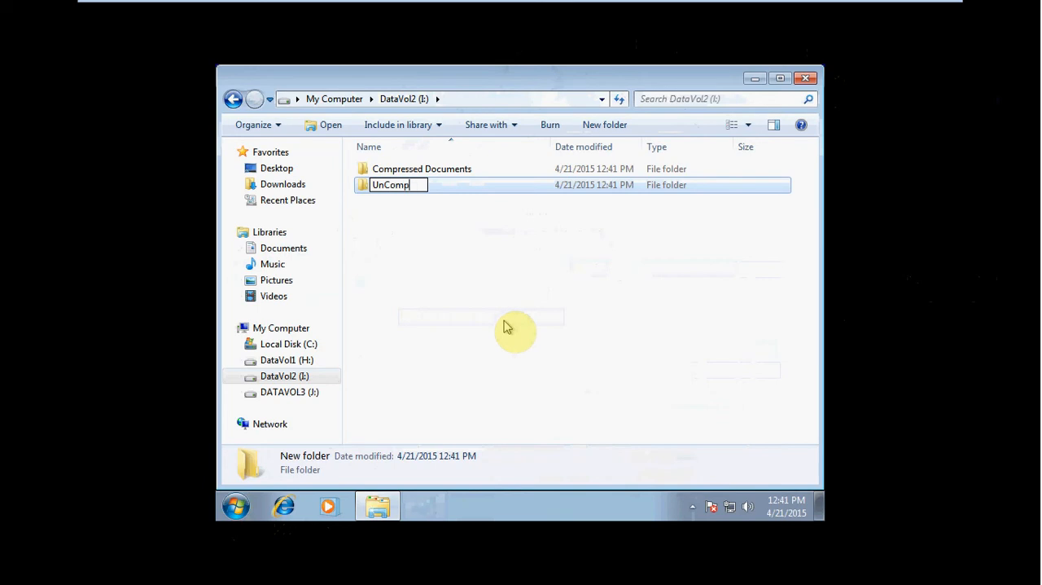
text(ressed Documents)
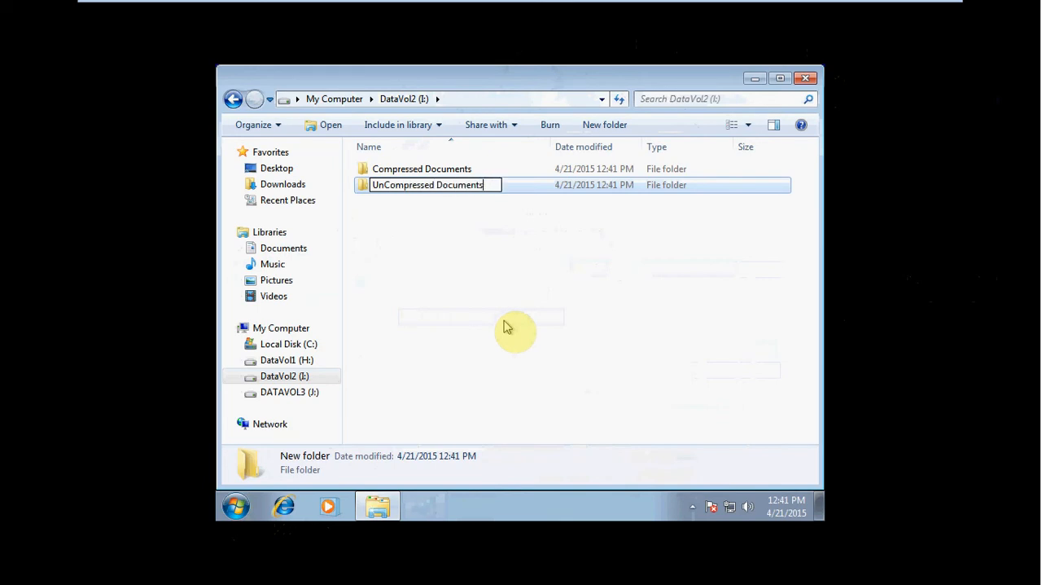
key(Return)
click(495, 310)
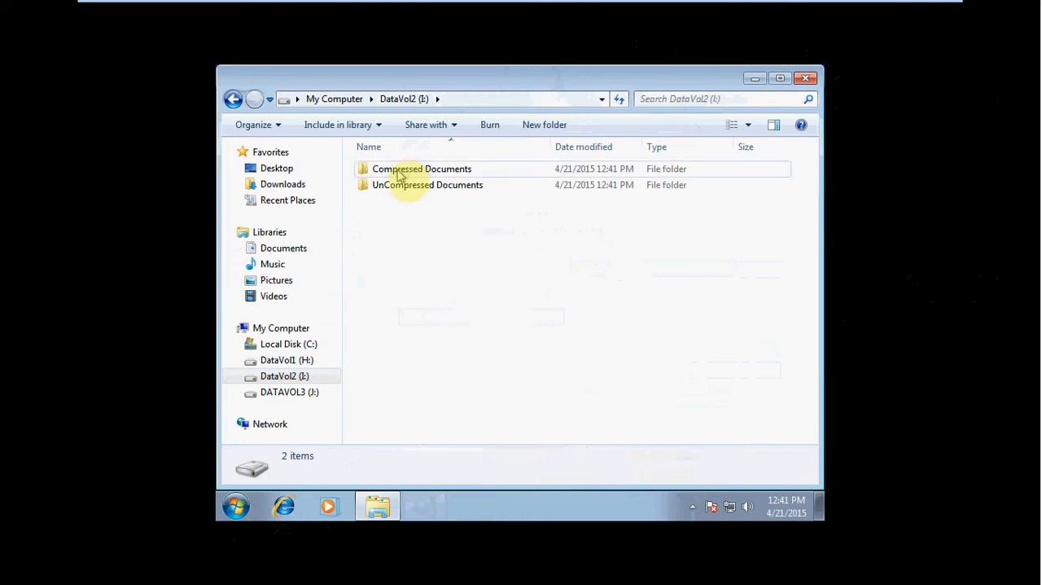
Step: Enable the "Compress contents to save disk space" attribute on the Compressed Documents folder and apply it
right_click(434, 171)
click(481, 390)
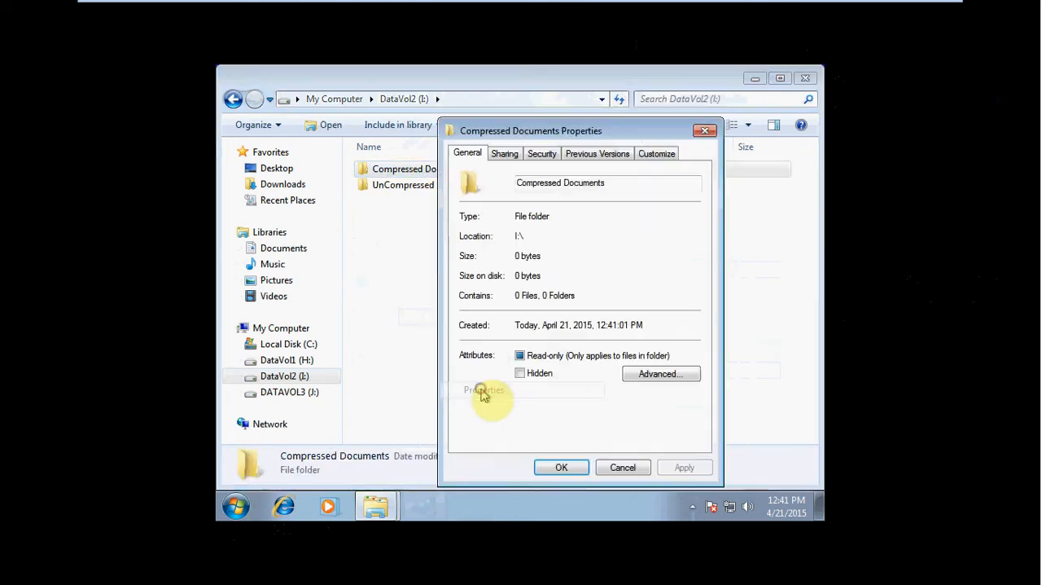
click(661, 375)
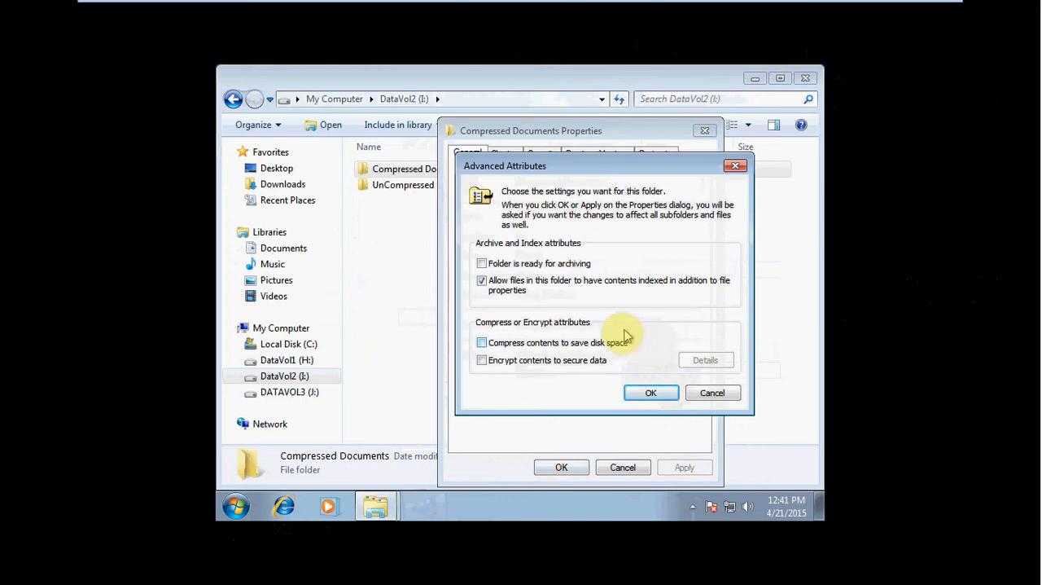
click(525, 348)
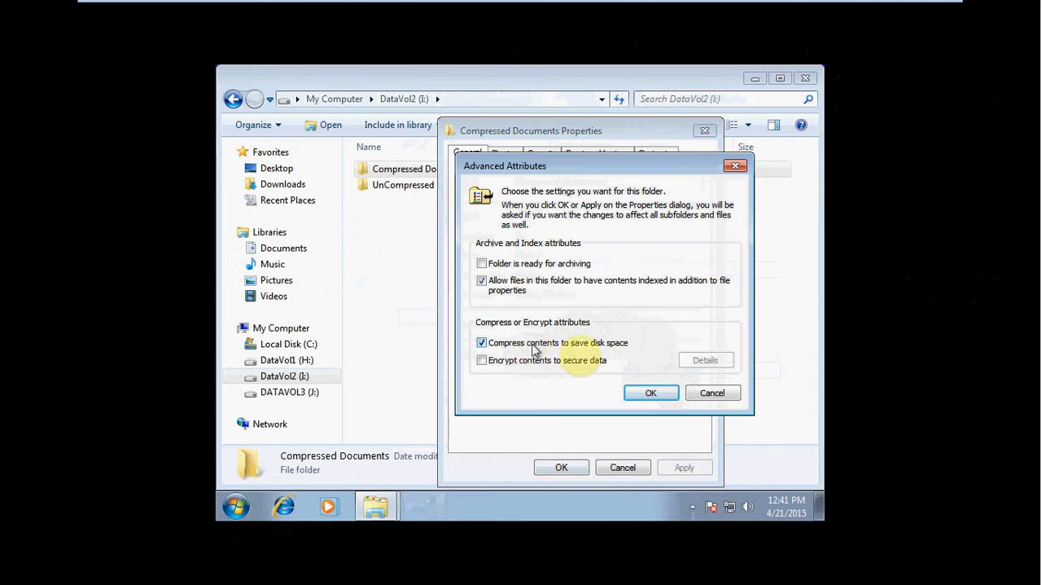
click(654, 398)
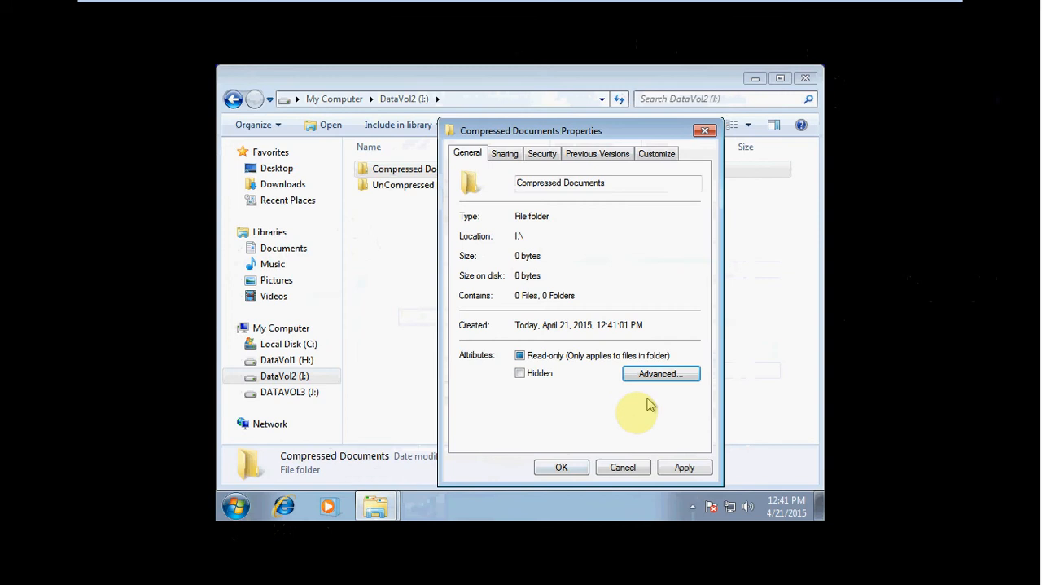
click(561, 468)
click(547, 303)
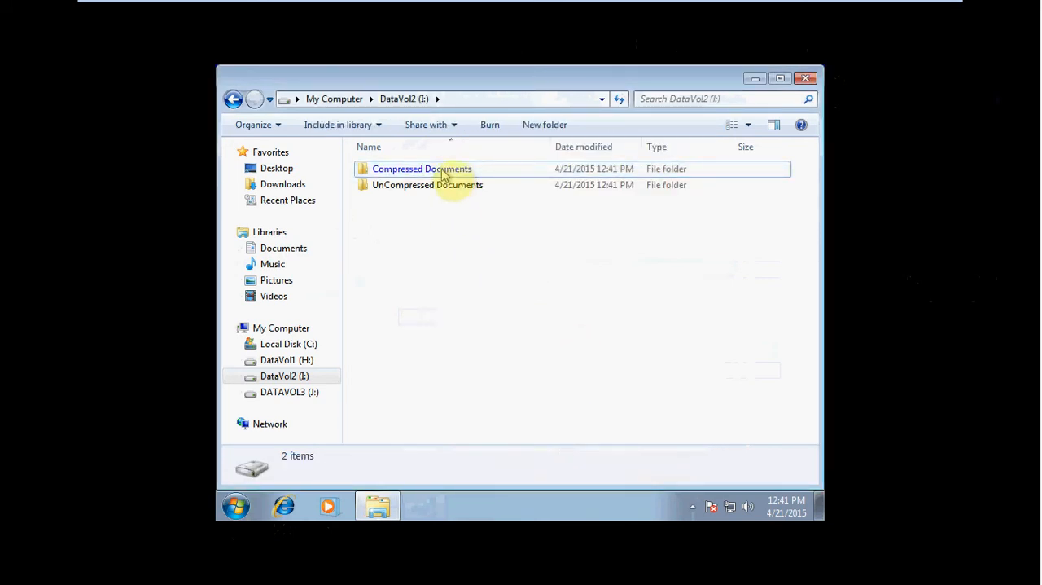
Step: Copy the Budget Ideas document from Private Documents on DataVol1 (H:) into the Compressed Documents folder on DataVol2 (I:)
click(309, 364)
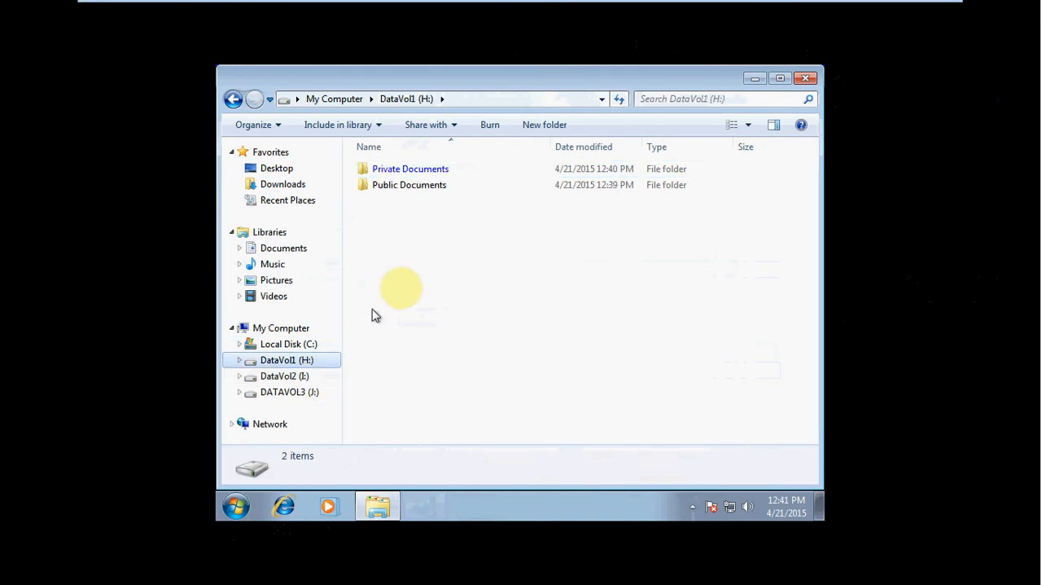
double_click(421, 172)
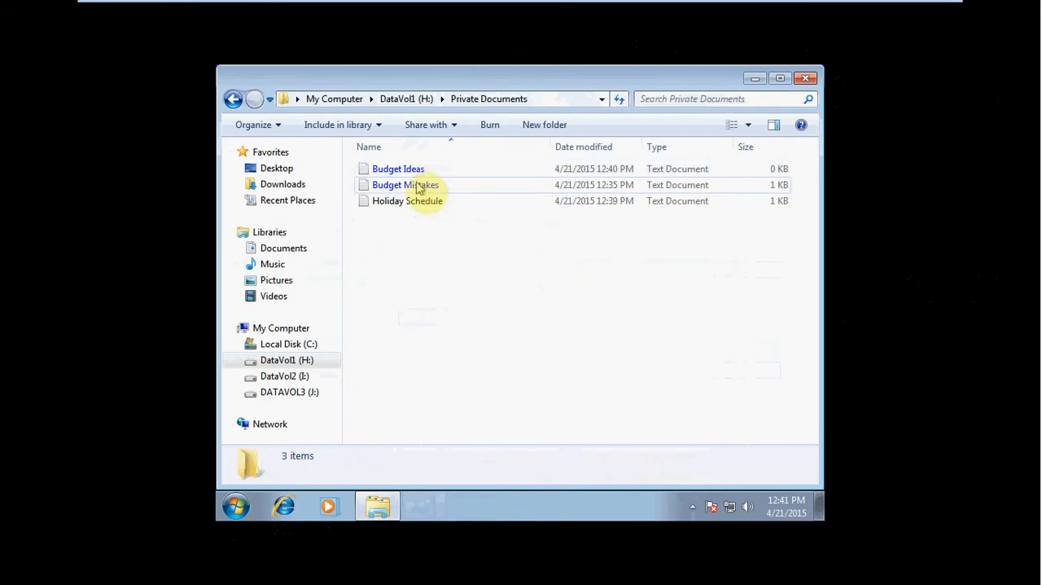
click(410, 173)
right_click(409, 174)
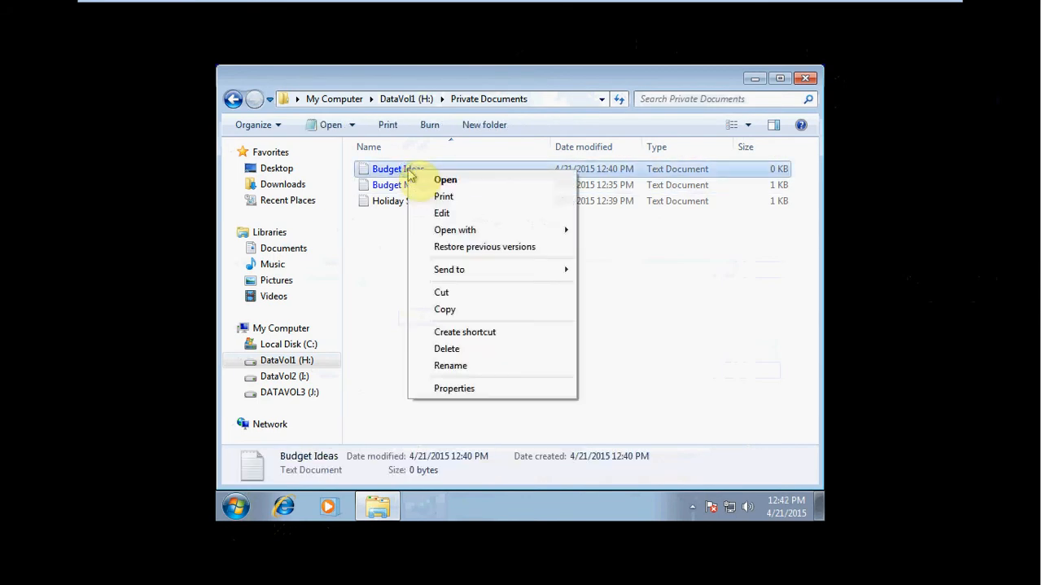
click(468, 310)
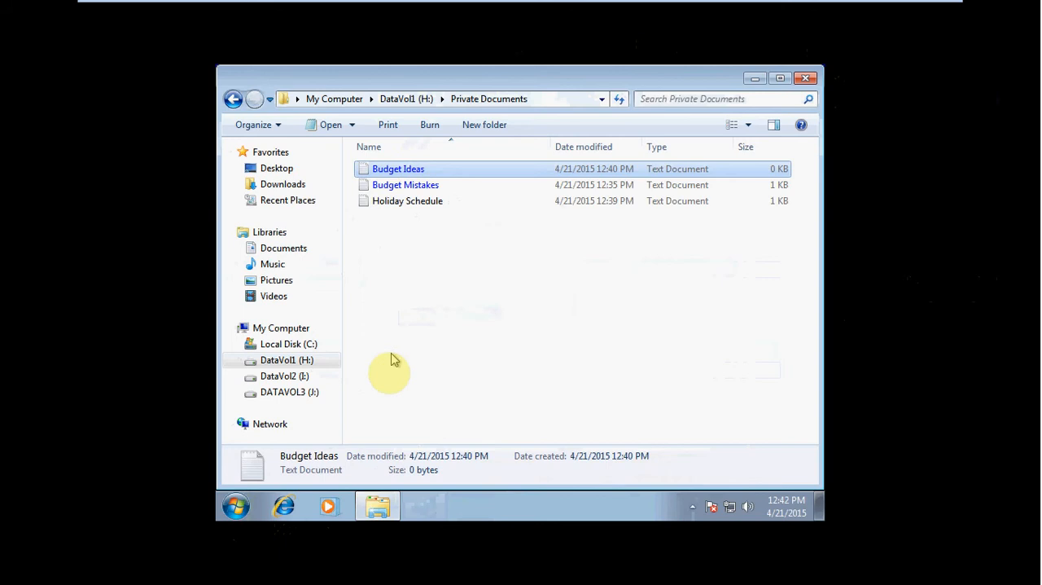
click(323, 377)
click(424, 175)
double_click(424, 175)
right_click(436, 204)
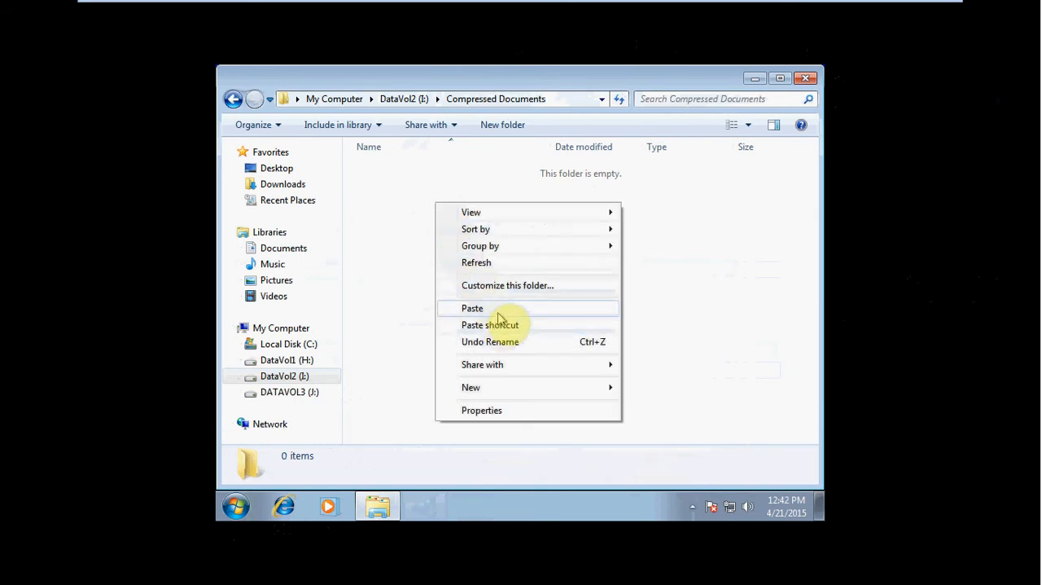
click(497, 313)
click(498, 312)
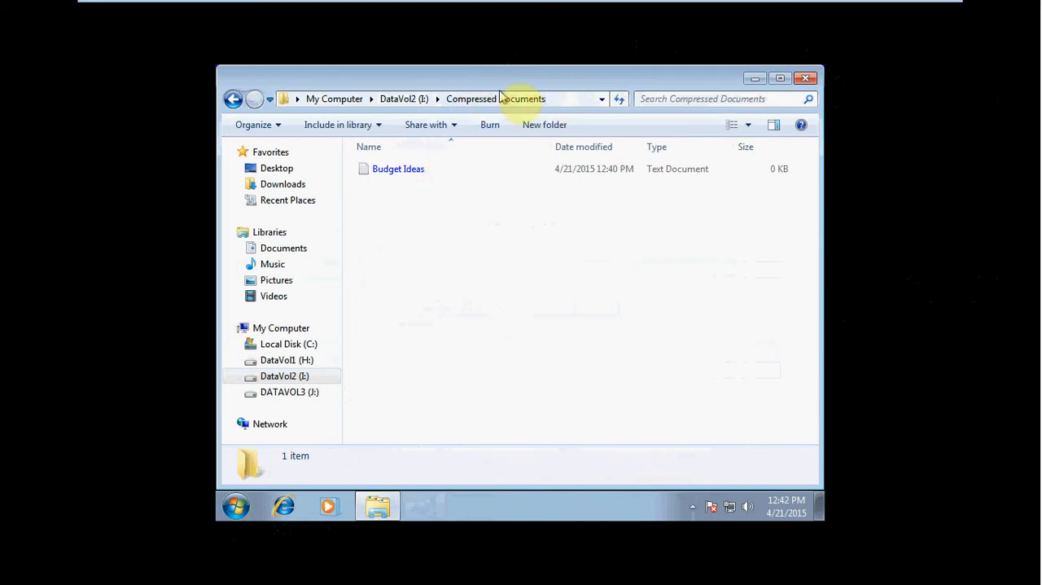
Step: Copy the Budget Ideas document from Private Documents on DataVol1 (H:) into the UnCompressed Documents folder on DataVol2 (I:)
key(BackSpace)
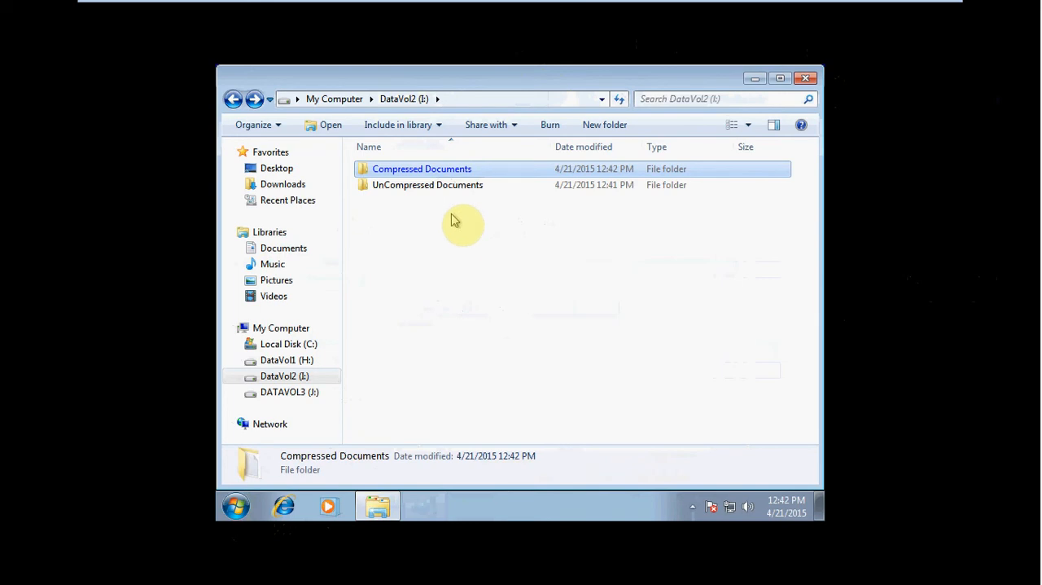
click(297, 360)
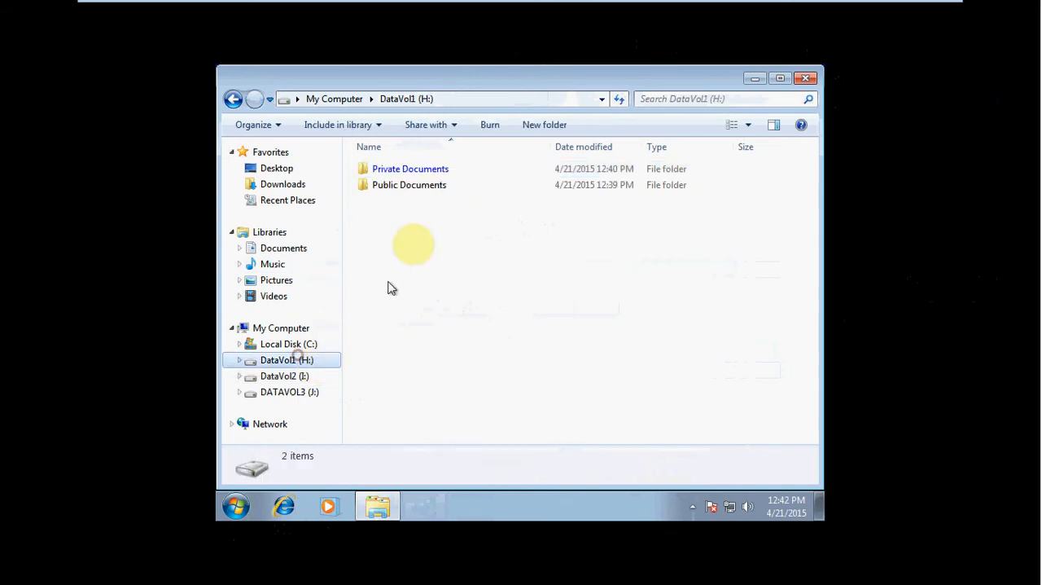
double_click(434, 170)
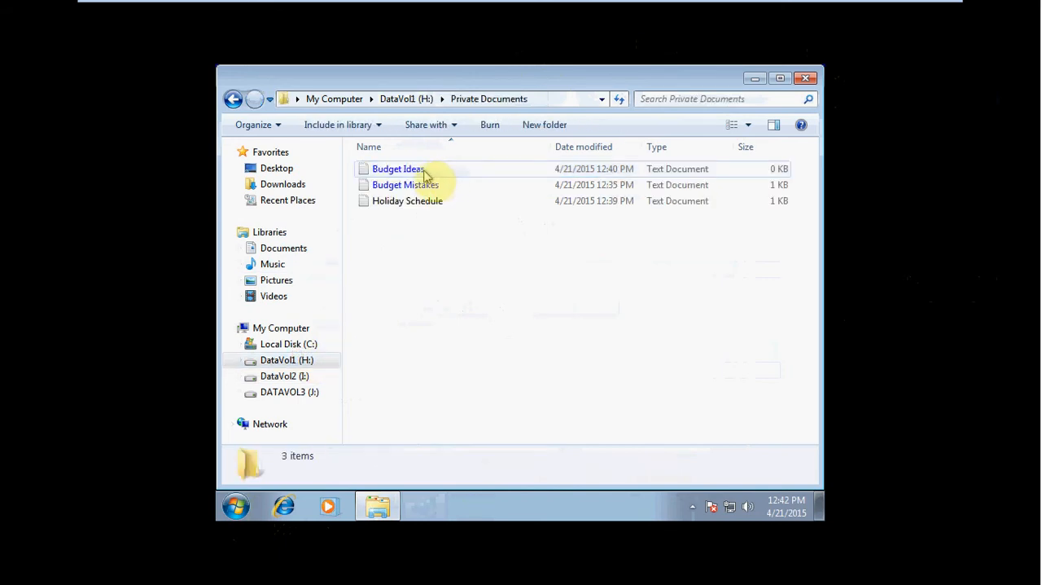
click(409, 169)
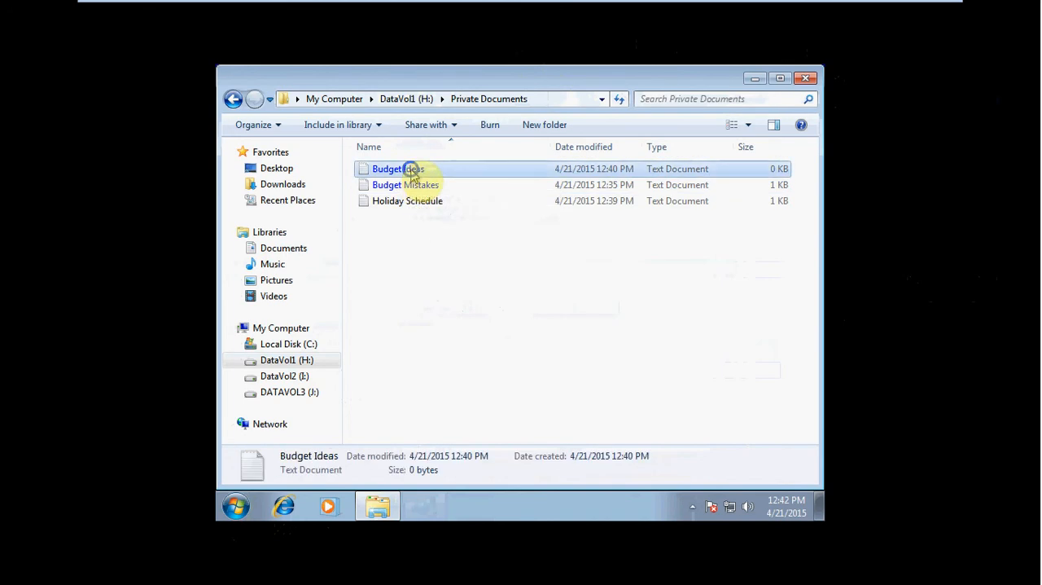
right_click(412, 170)
click(479, 309)
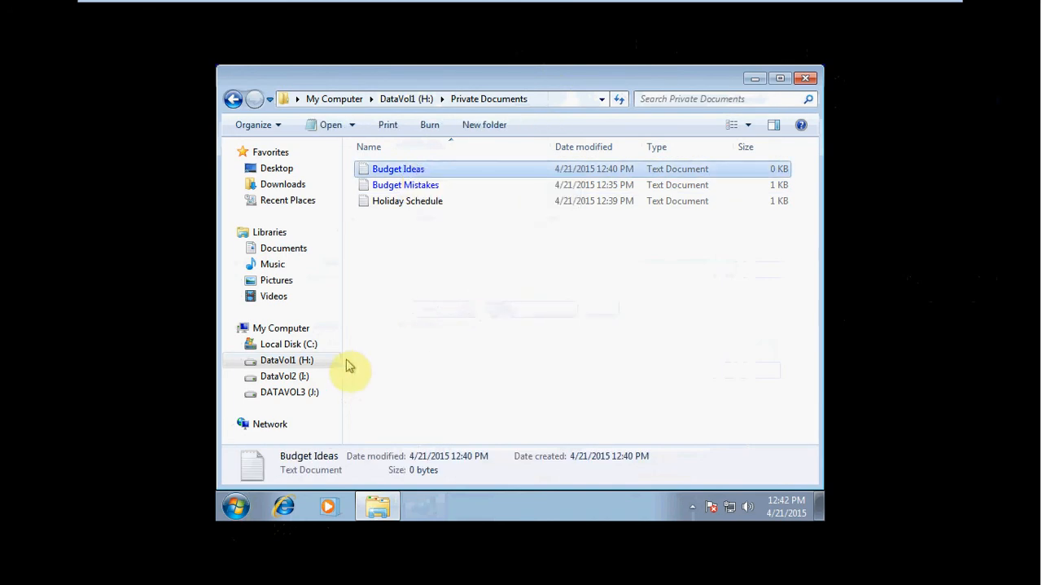
click(299, 377)
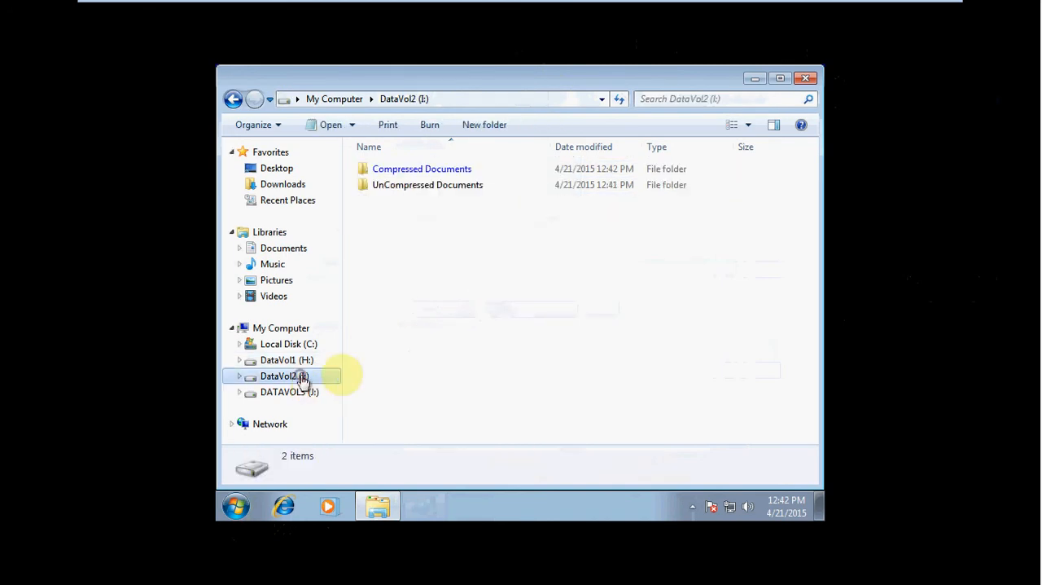
double_click(420, 192)
right_click(438, 211)
click(469, 318)
click(491, 322)
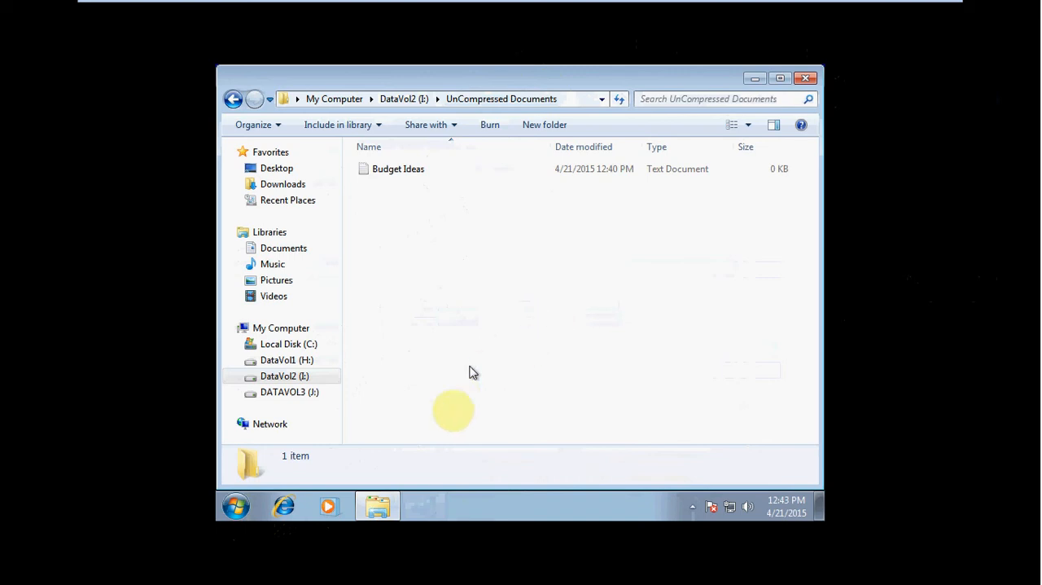
Step: Create a folder named FAT Documents in the root of DATAVOL3 (J:)
click(304, 398)
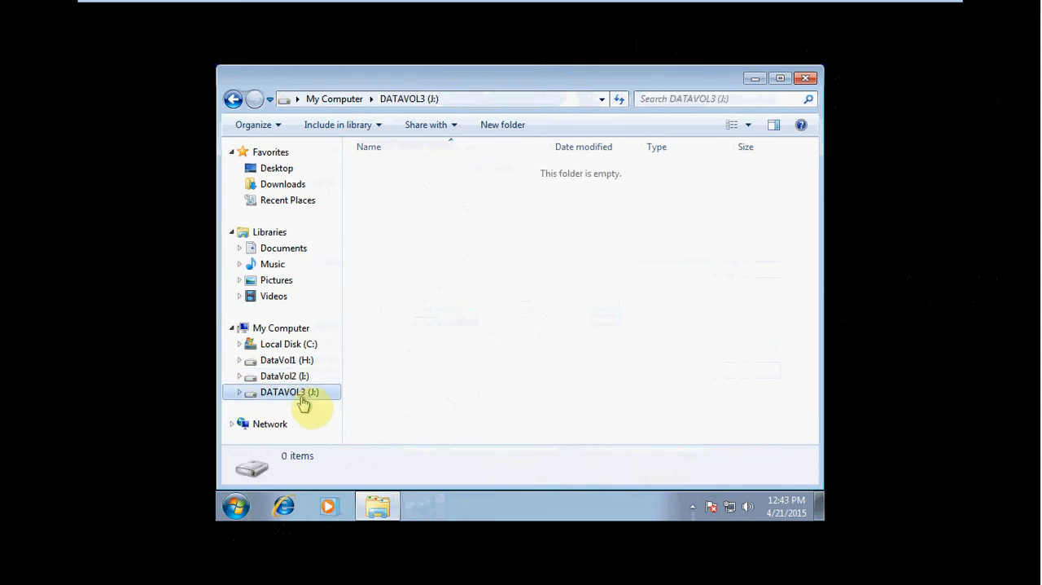
click(515, 126)
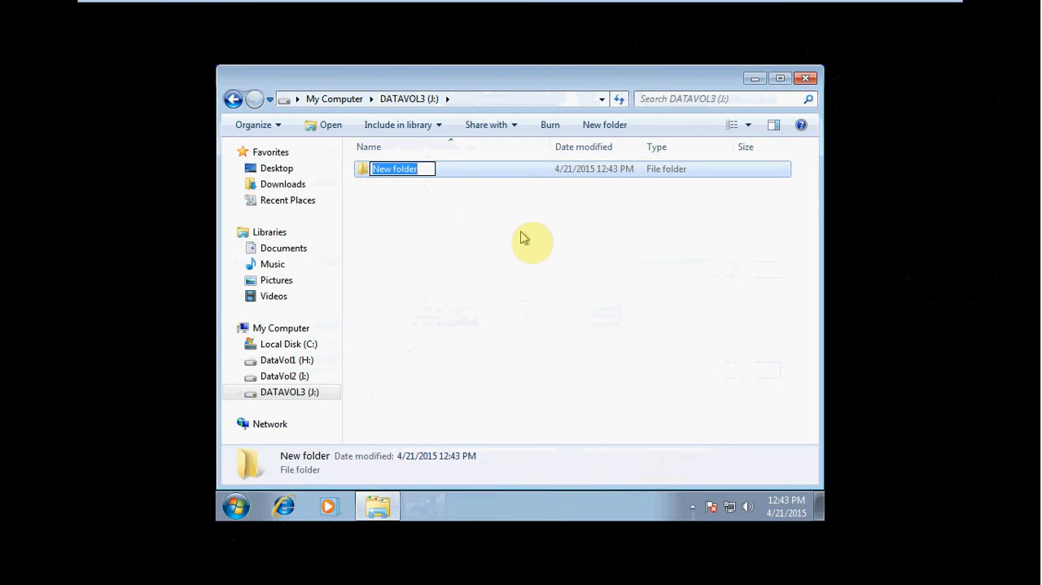
text(FAT Documents)
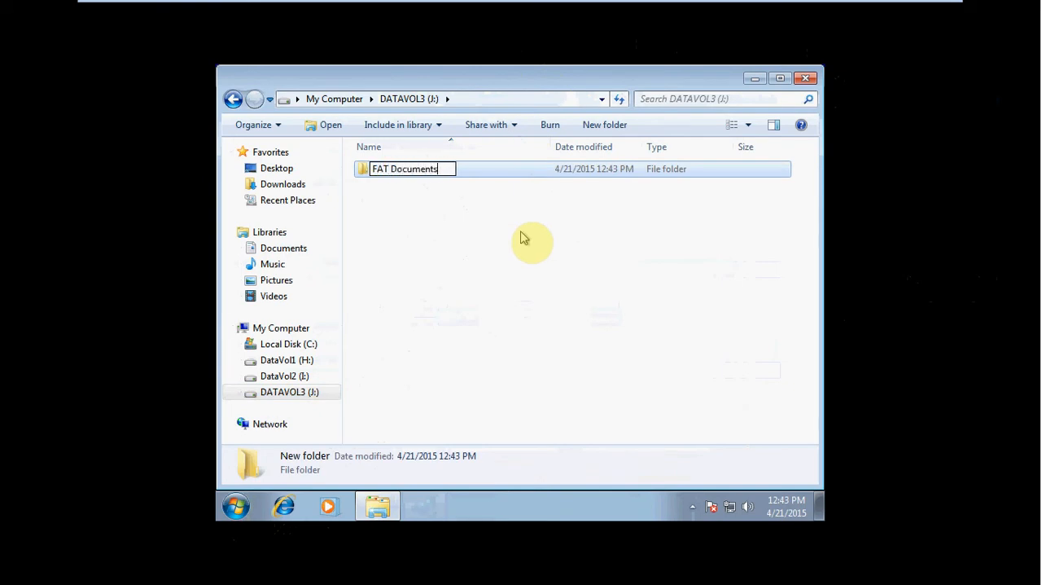
key(Return)
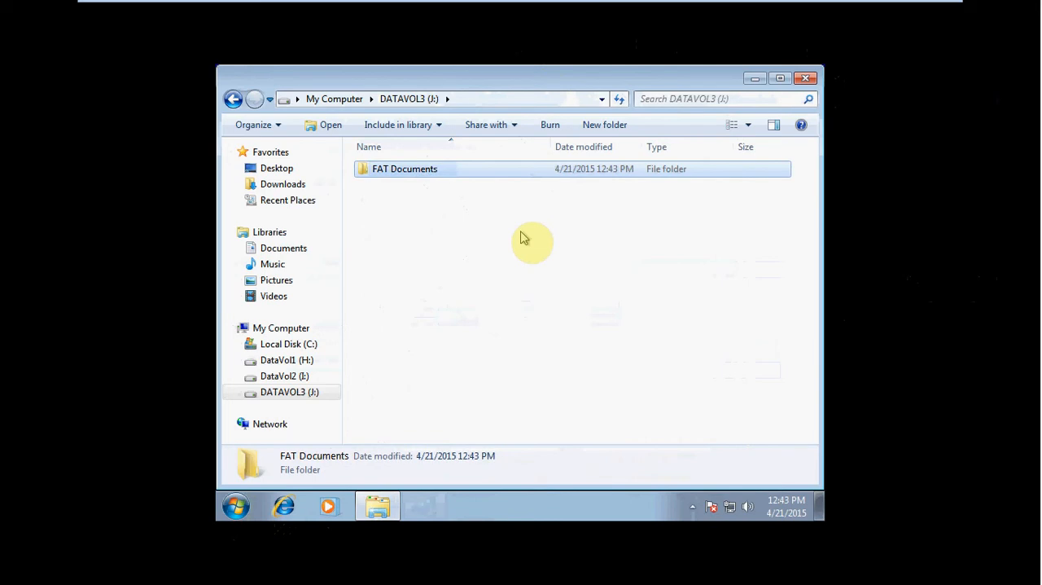
Step: Copy the Budget Ideas document from Private Documents on DataVol1 (H:) into the FAT Documents folder on DATAVOL3 (J:)
click(304, 361)
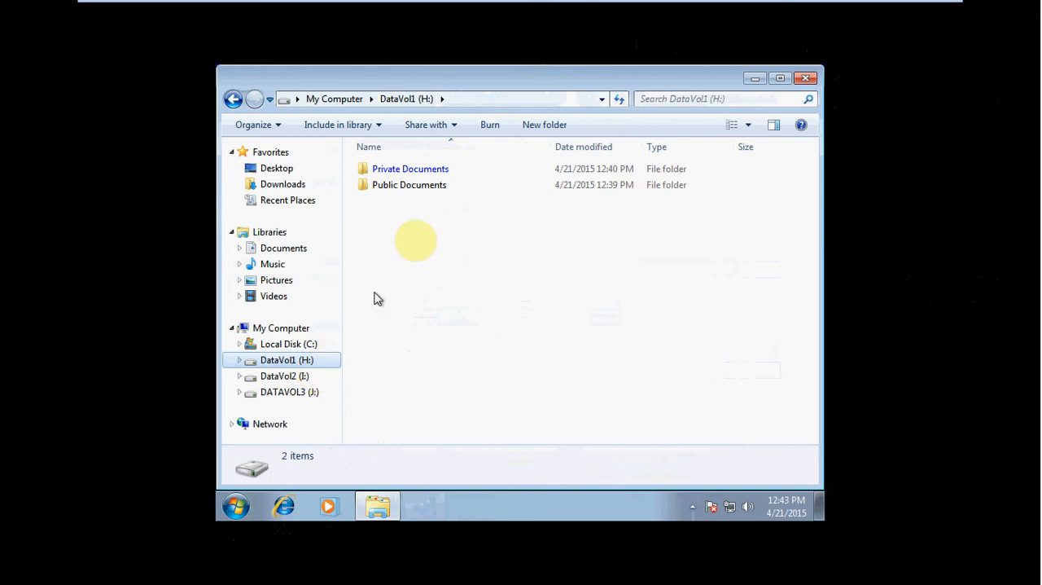
double_click(421, 170)
right_click(421, 169)
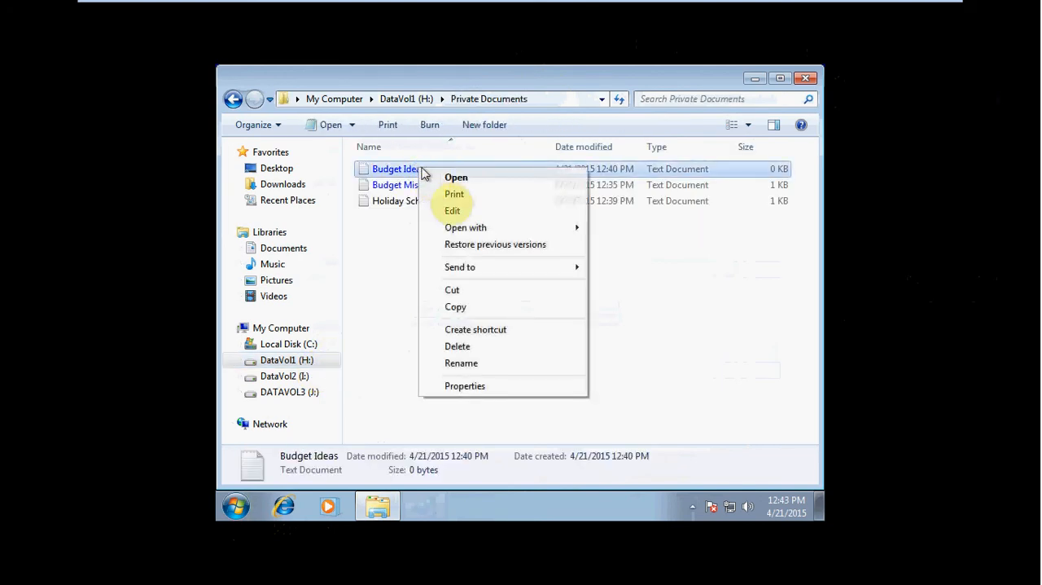
click(500, 306)
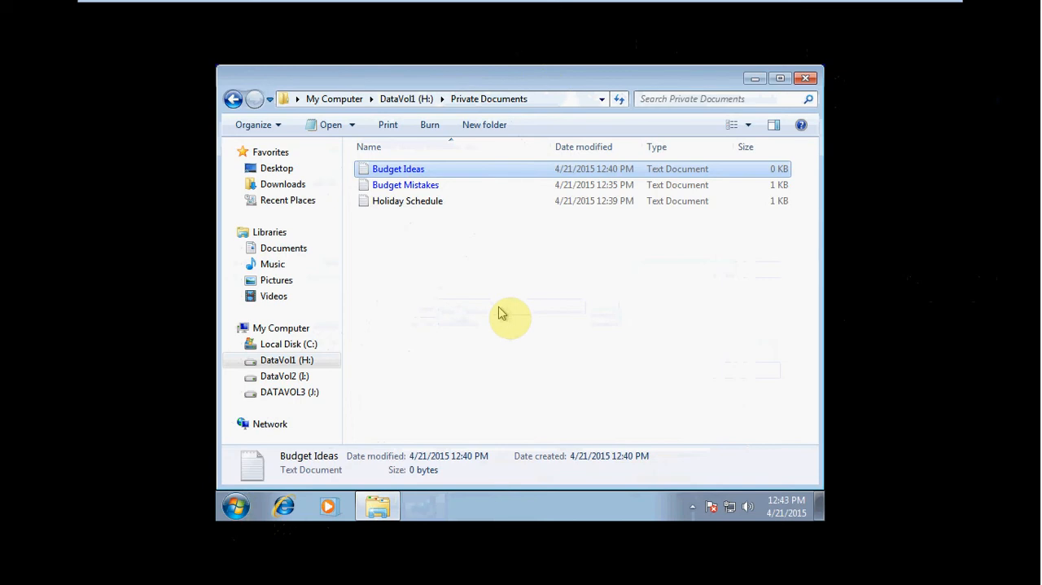
click(309, 394)
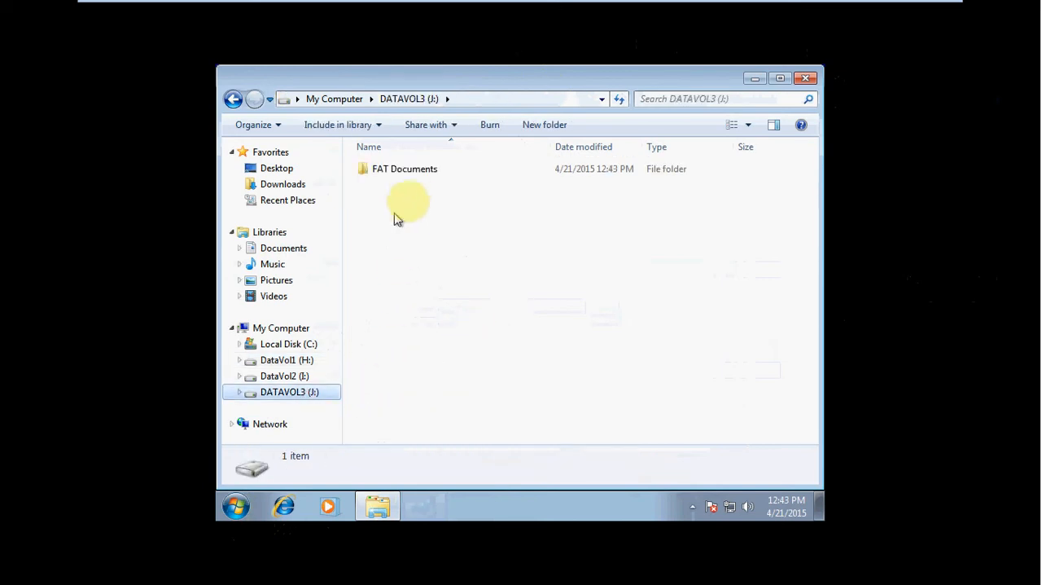
double_click(405, 169)
right_click(426, 210)
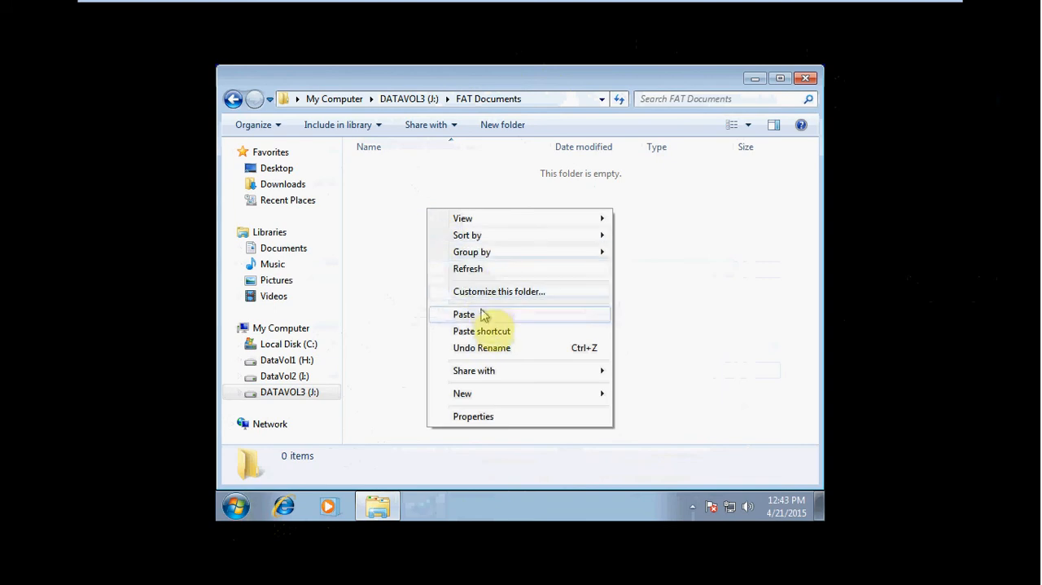
click(482, 314)
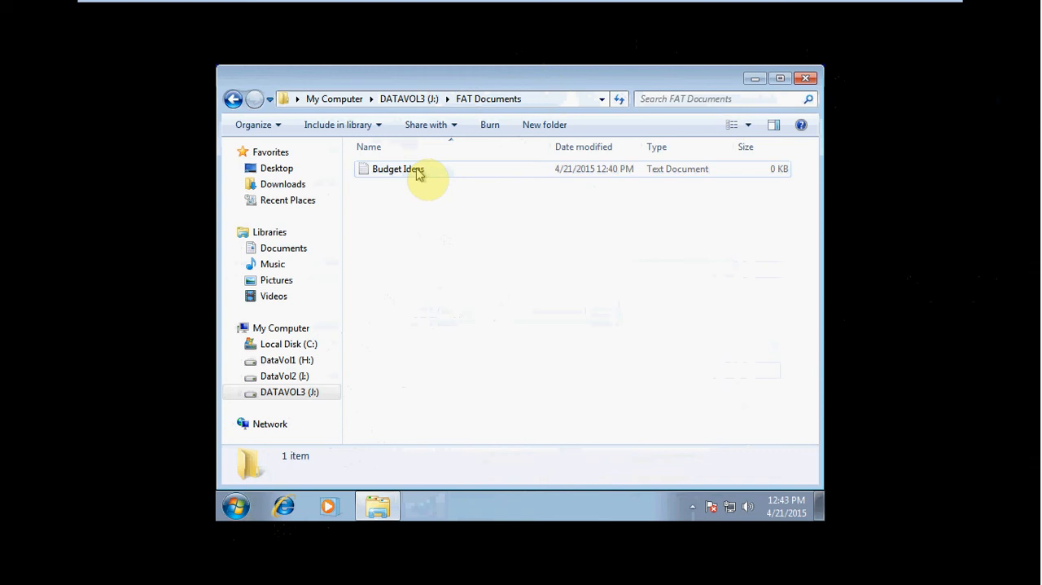
Step: Enable "Encrypt contents to secure data" on the Budget Mistakes document in Private Documents on DataVol1 (H:), encrypting the file only
click(267, 360)
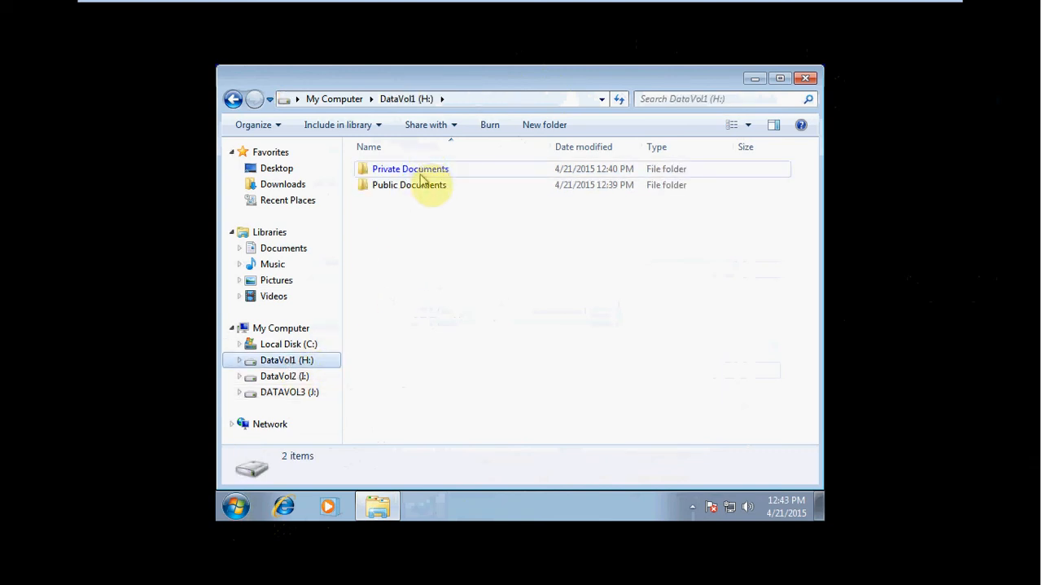
double_click(422, 173)
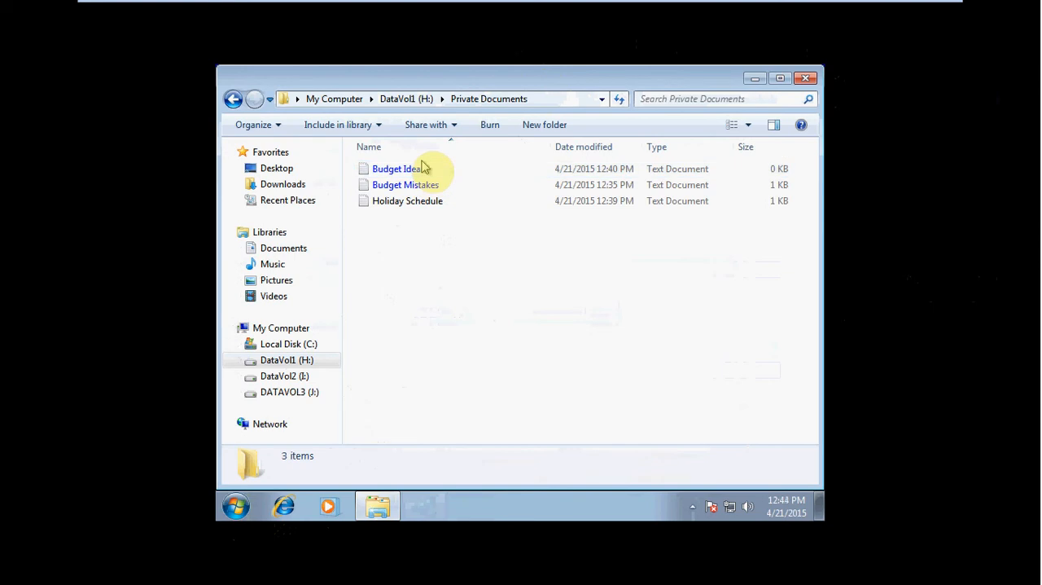
right_click(424, 186)
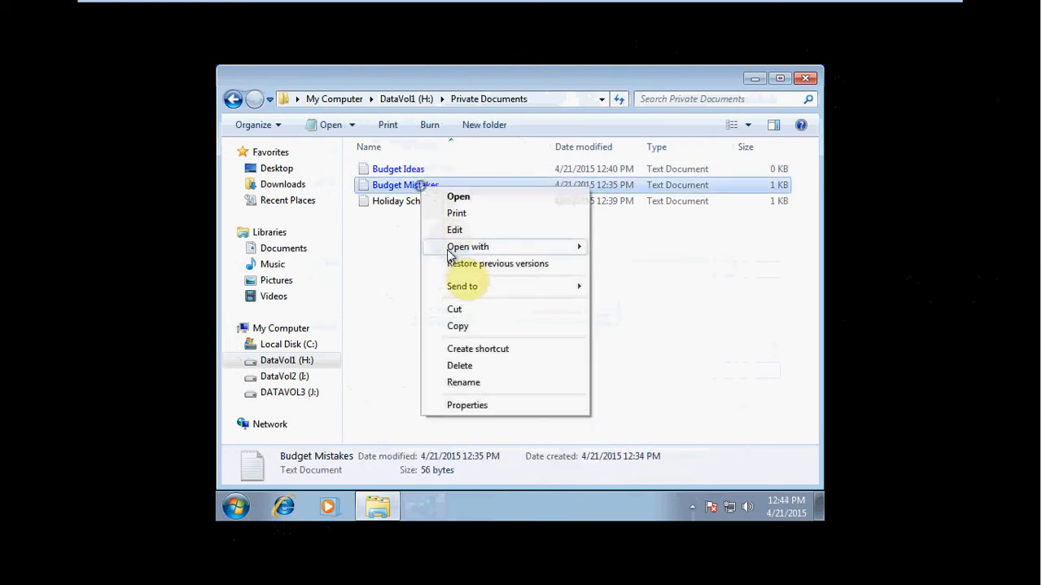
click(482, 407)
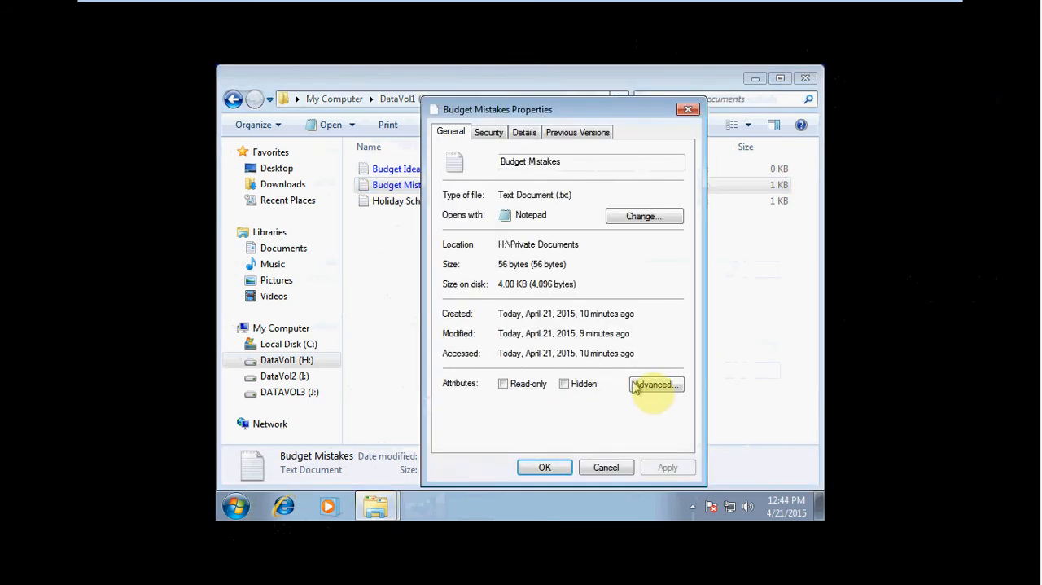
click(656, 388)
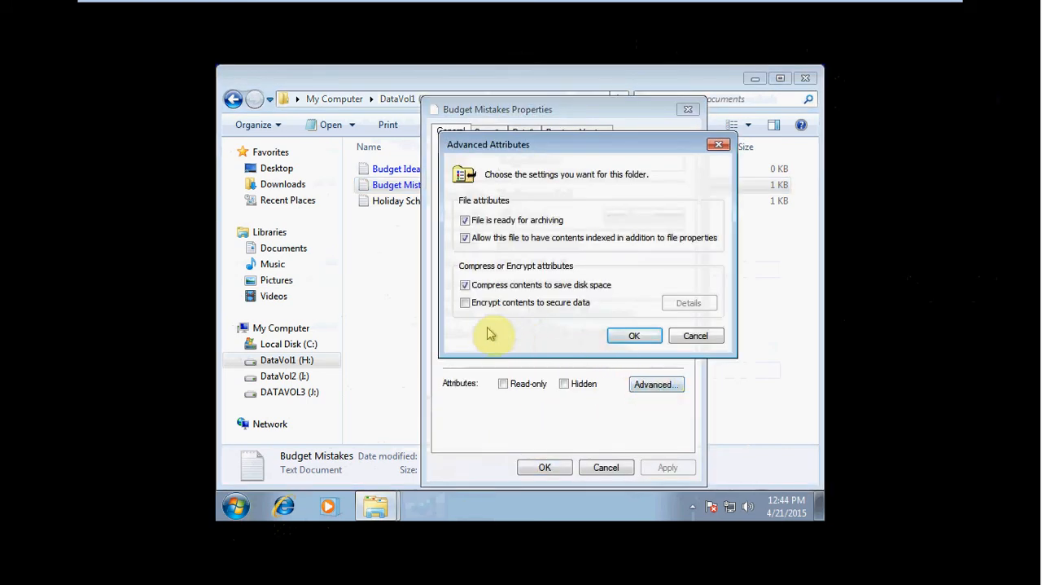
click(465, 303)
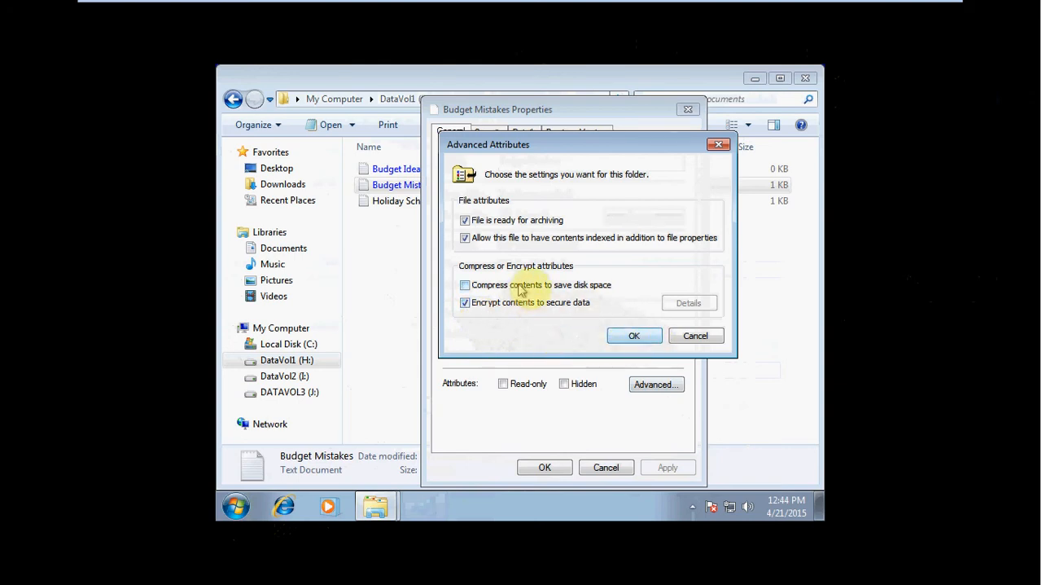
click(640, 335)
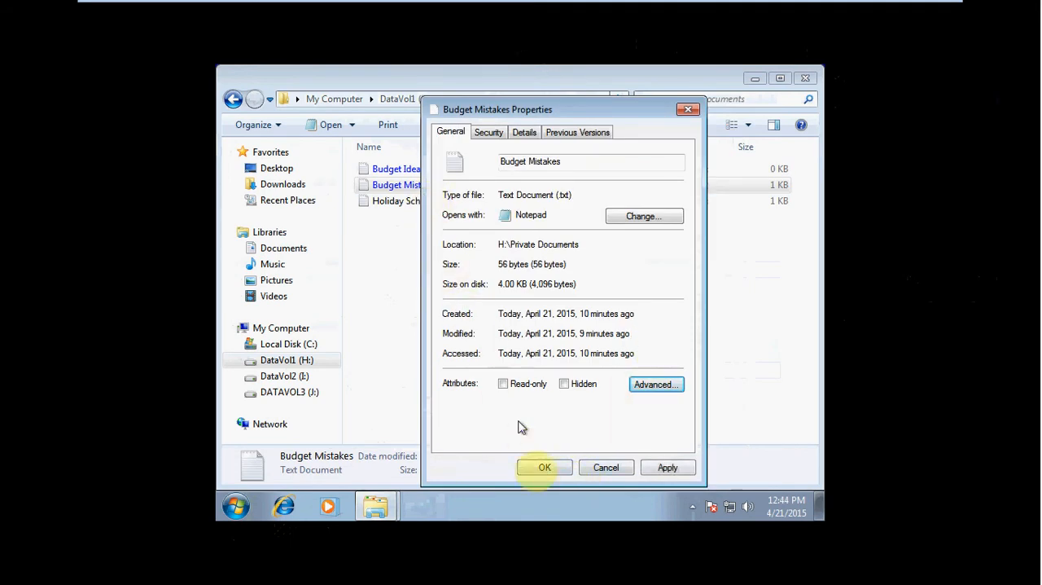
click(540, 466)
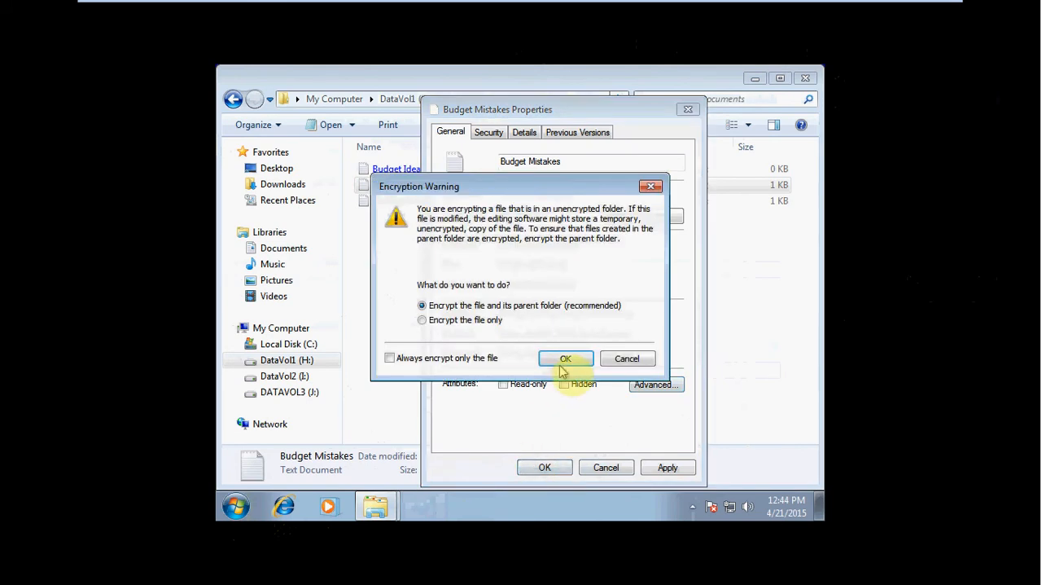
click(478, 323)
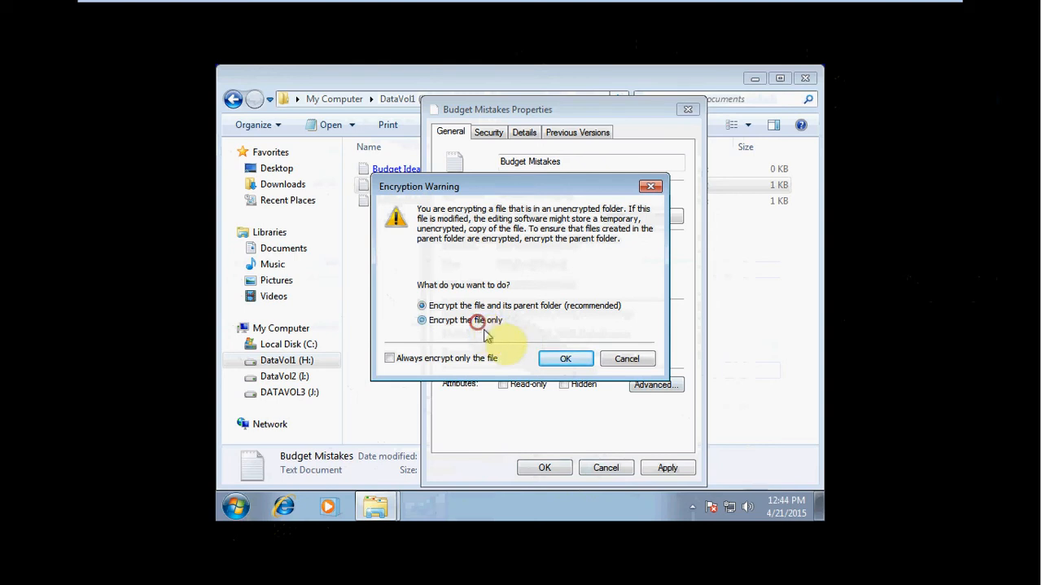
click(561, 360)
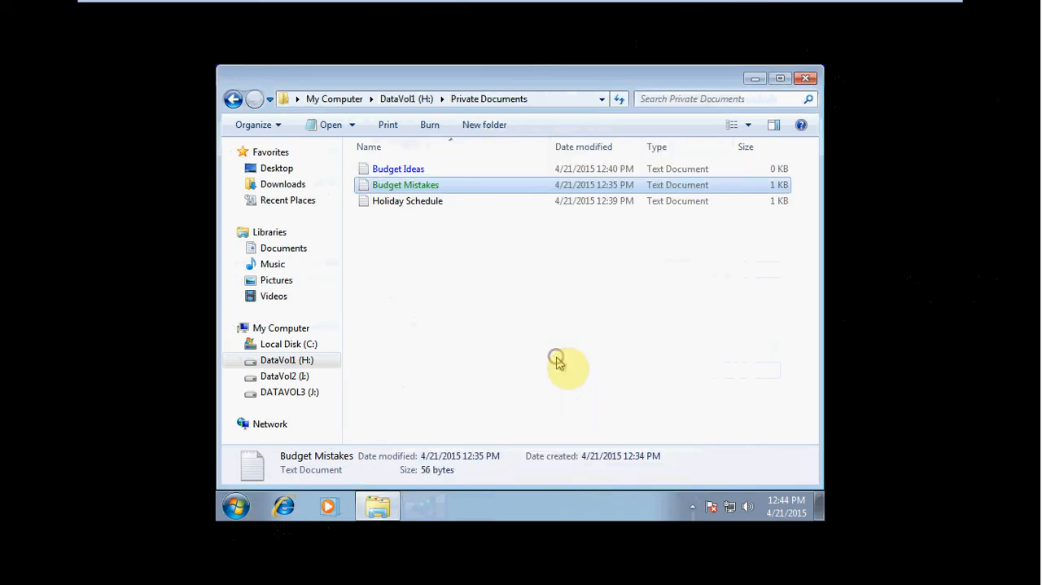
click(452, 185)
click(478, 172)
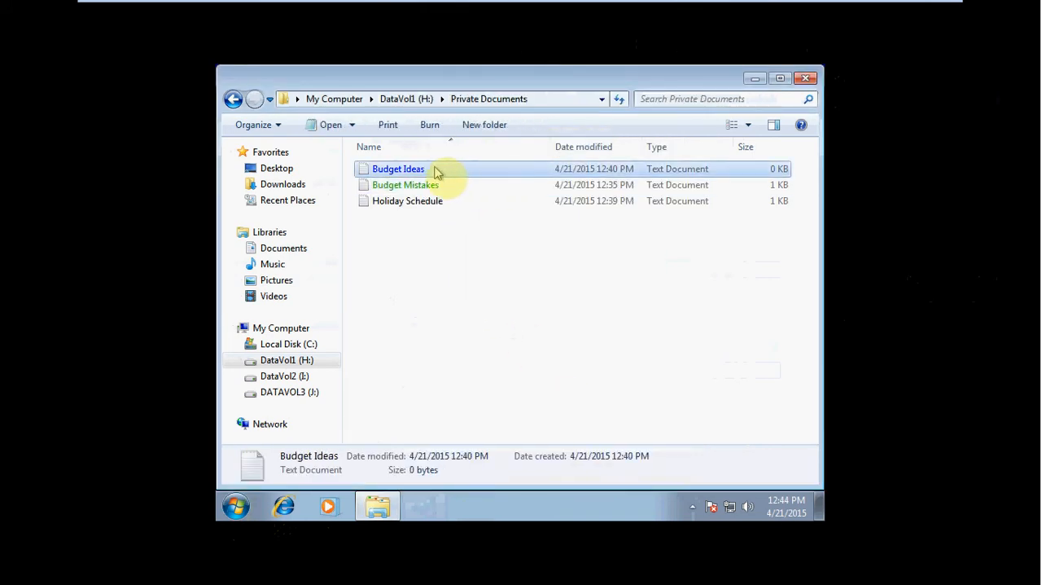
click(456, 188)
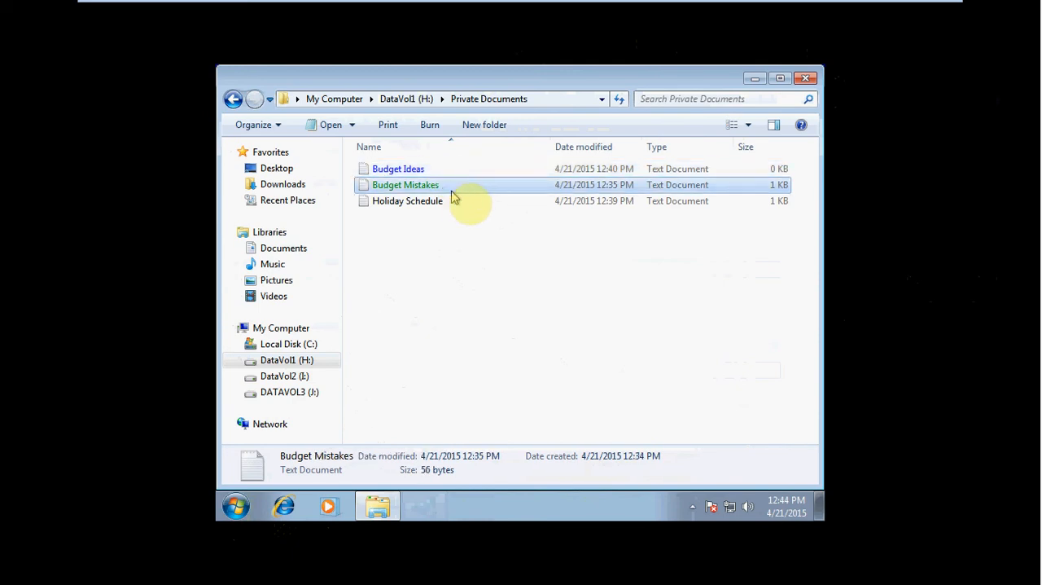
Step: Copy the encrypted Budget Mistakes document from Private Documents into the Public Documents folder on DataVol1 (H:)
click(470, 201)
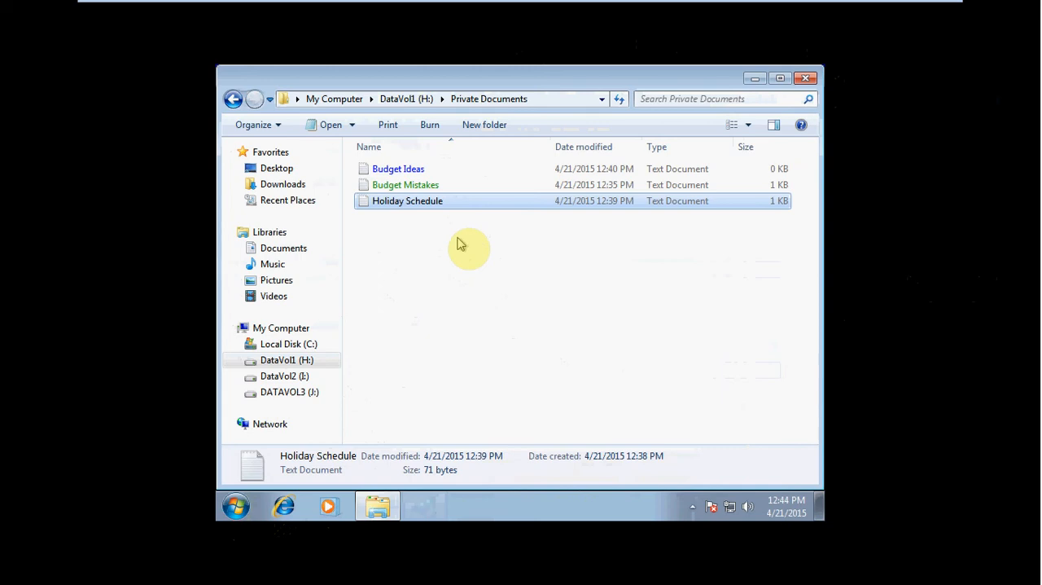
right_click(433, 184)
click(488, 320)
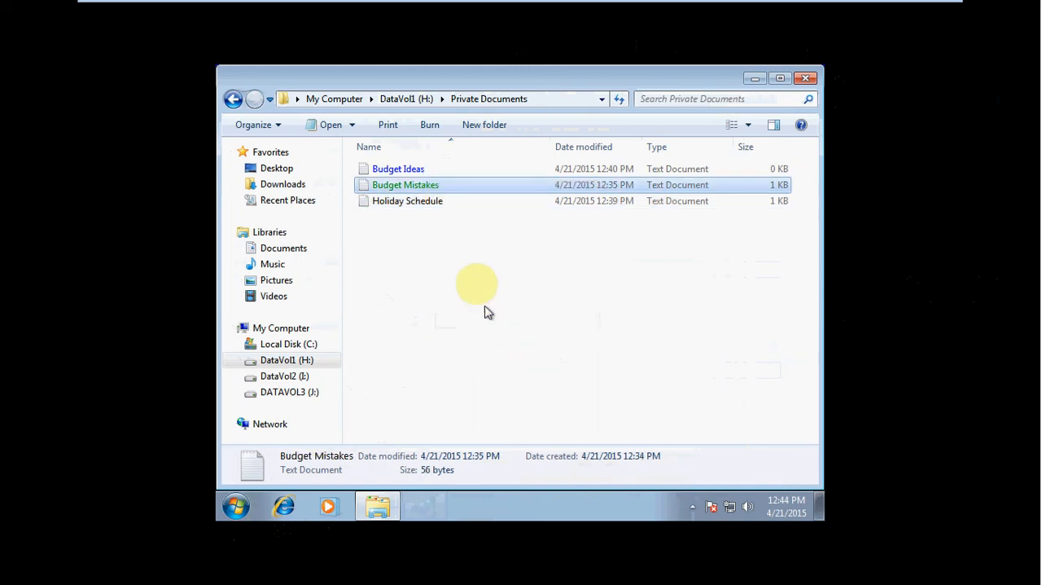
click(324, 357)
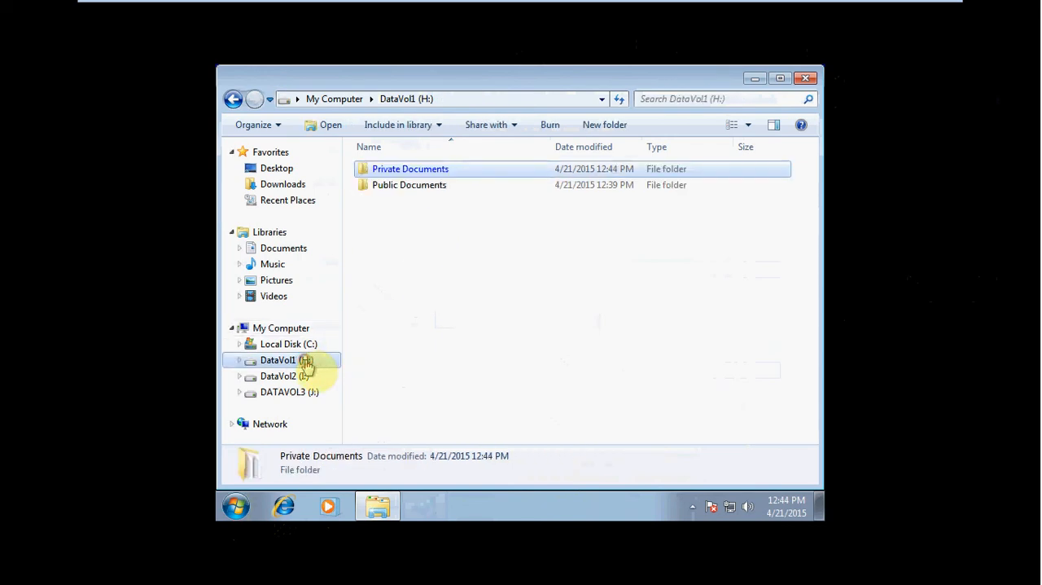
double_click(408, 185)
right_click(449, 251)
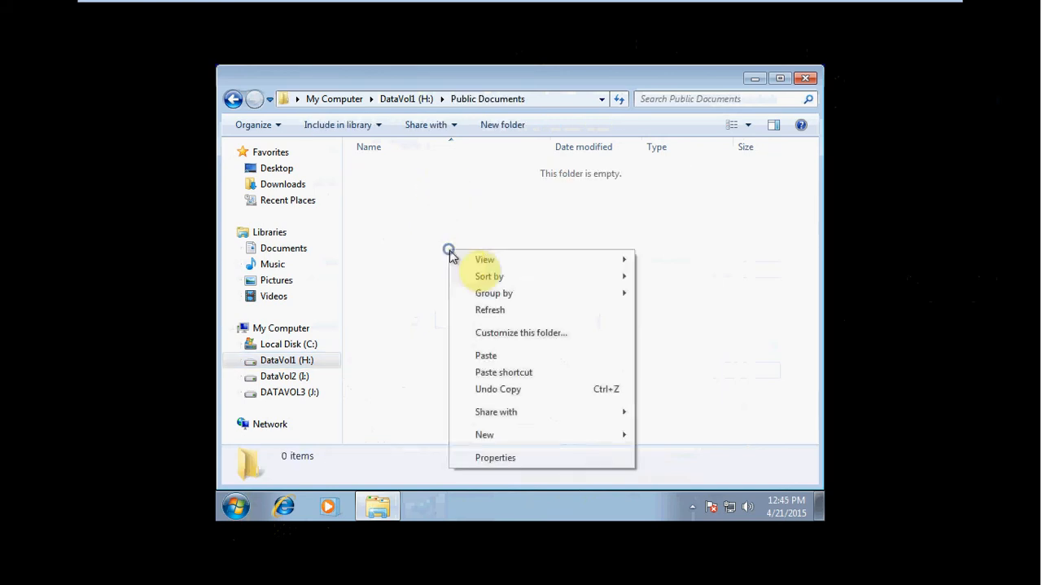
click(521, 353)
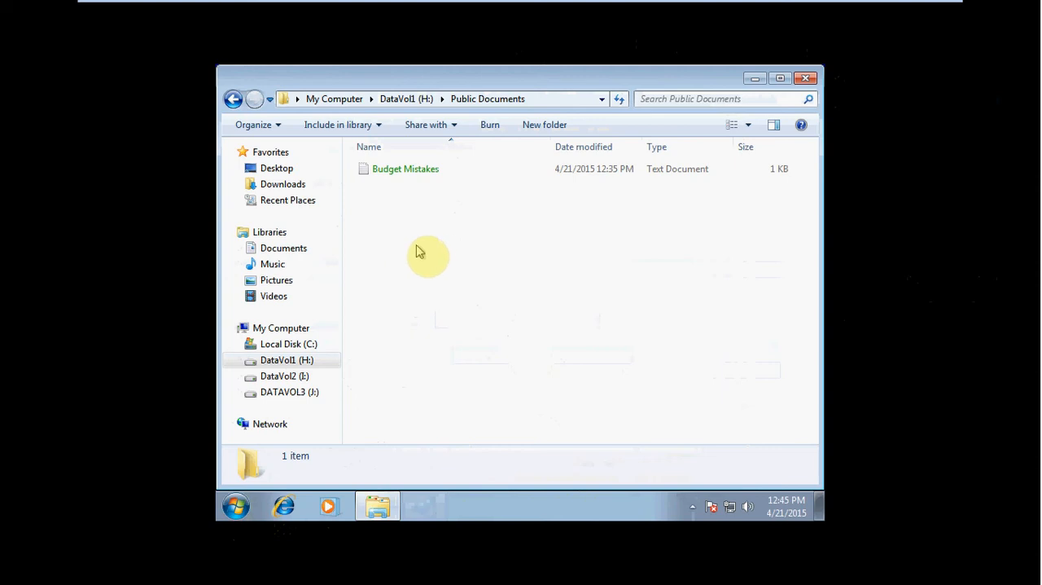
click(426, 169)
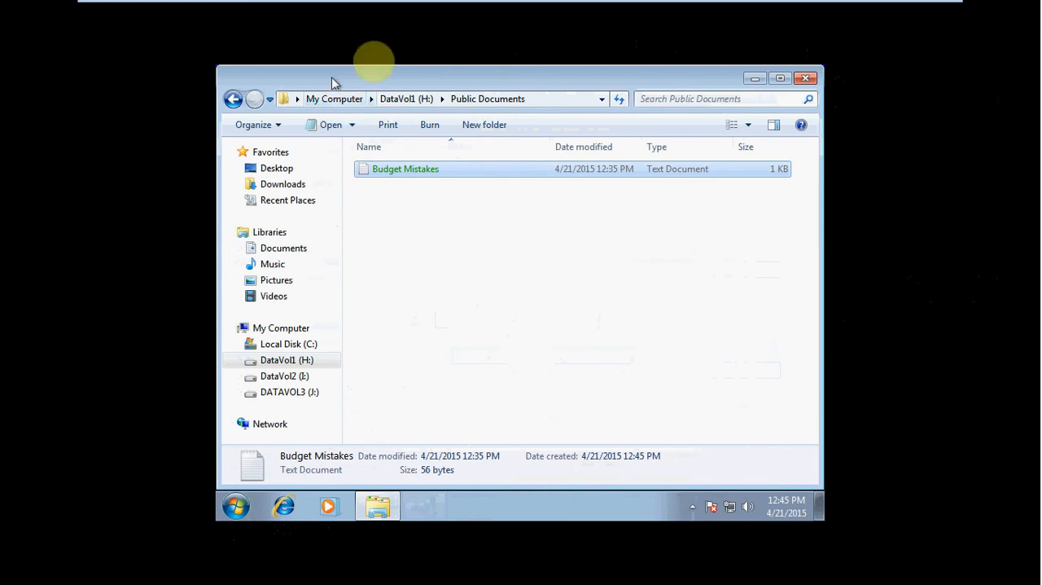
Step: Copy the Budget Mistakes document from Private Documents on DataVol1 (H:) into the UnCompressed Documents folder on DataVol2 (I:)
click(292, 361)
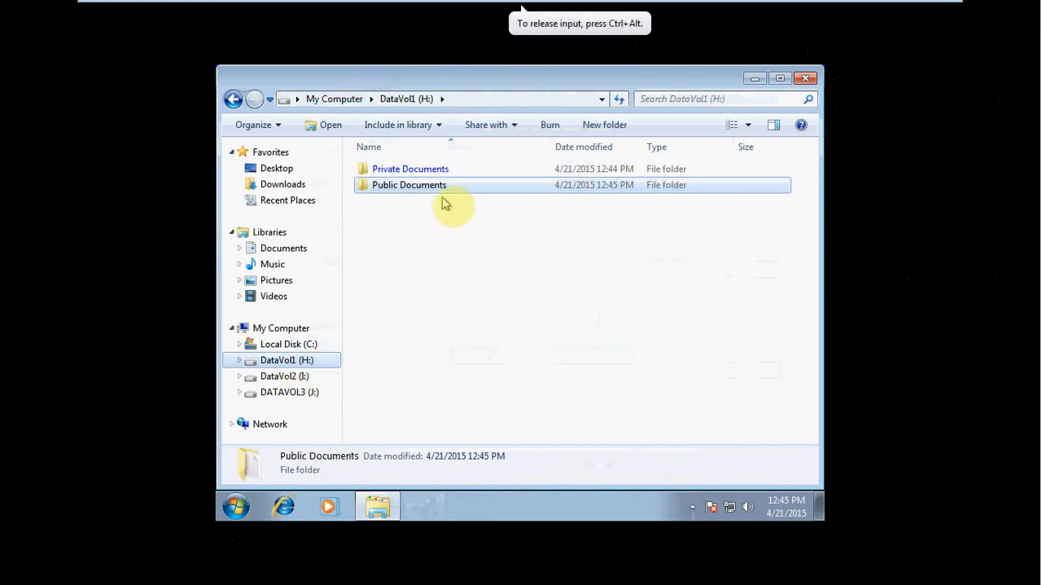
double_click(442, 172)
right_click(426, 184)
click(479, 321)
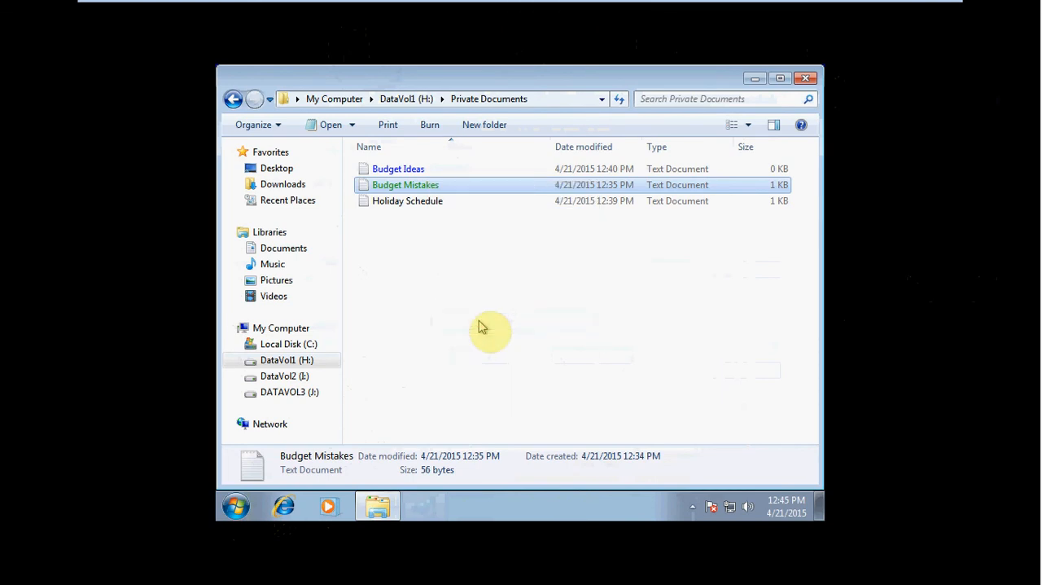
click(303, 374)
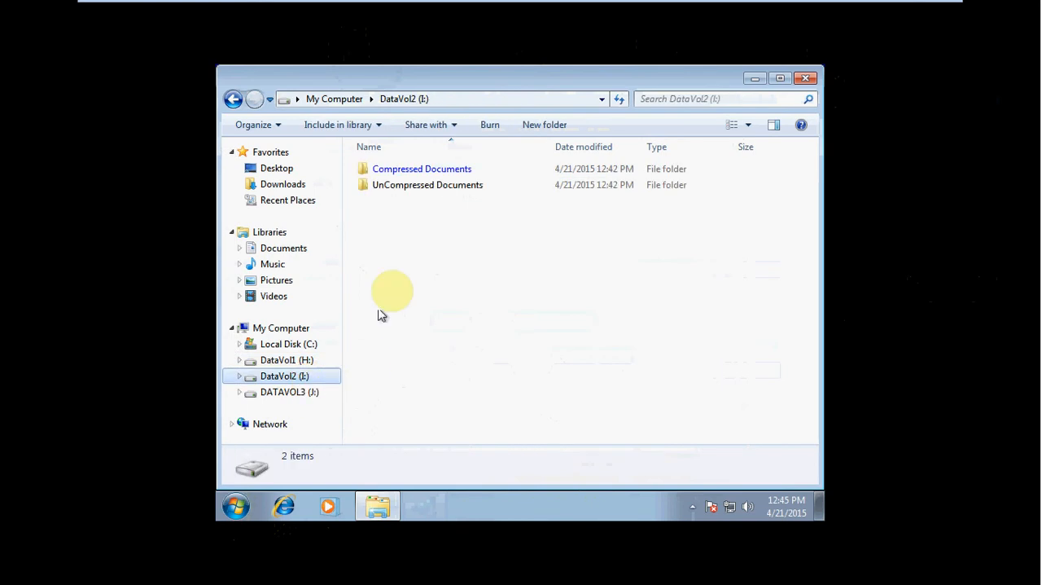
double_click(404, 187)
right_click(412, 209)
click(456, 314)
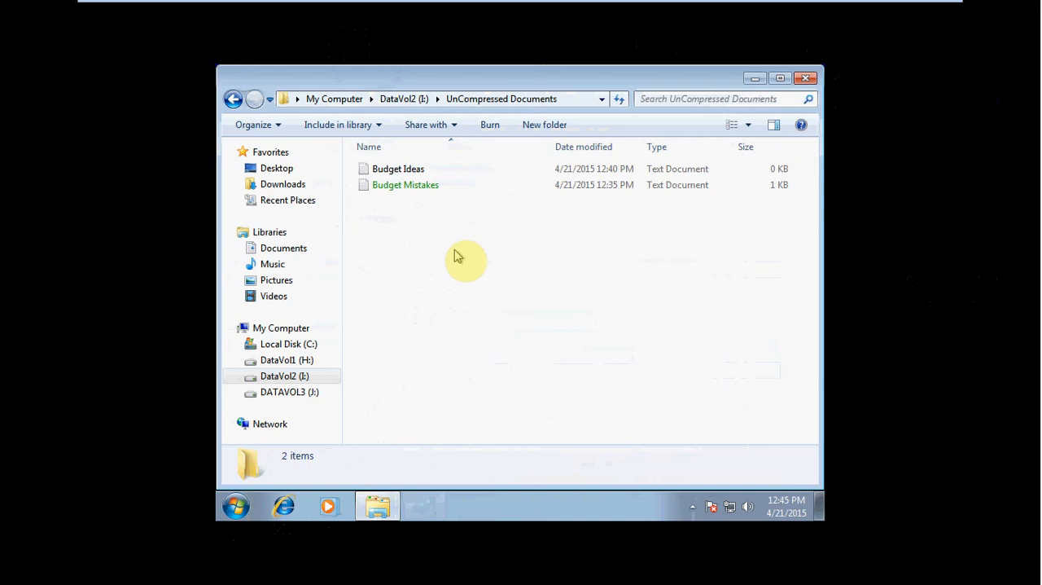
Step: Copy the Budget Mistakes document from Private Documents on DataVol1 (H:) into FAT Documents on DATAVOL3 (J:), accepting the copy without encryption
click(307, 361)
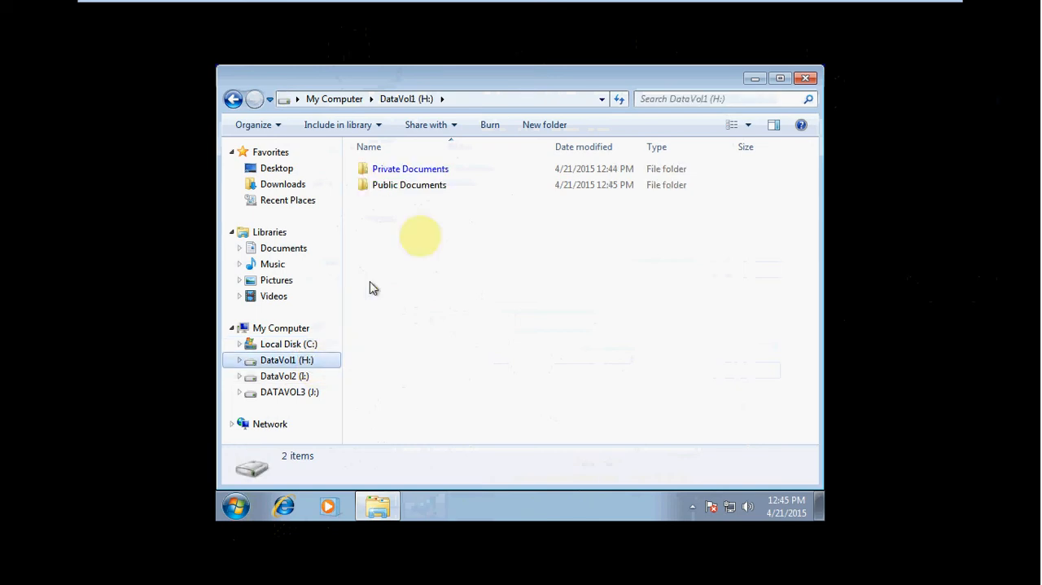
double_click(433, 170)
right_click(431, 186)
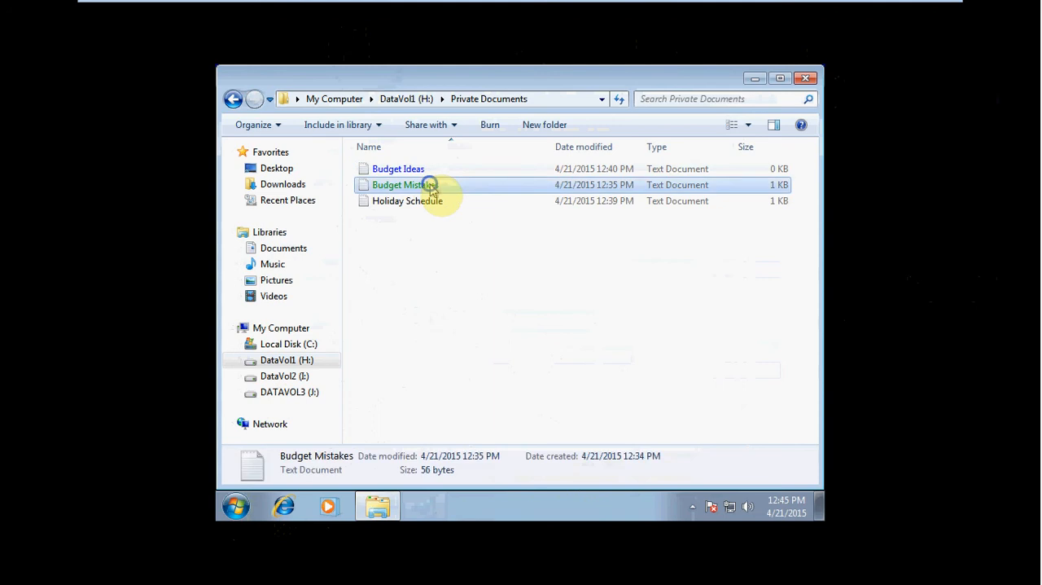
click(478, 325)
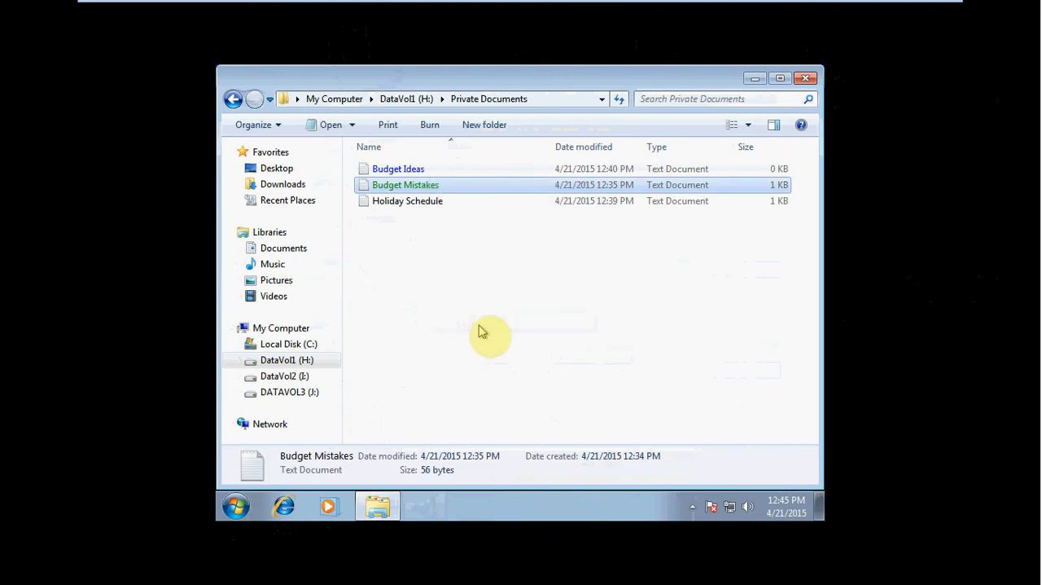
click(309, 397)
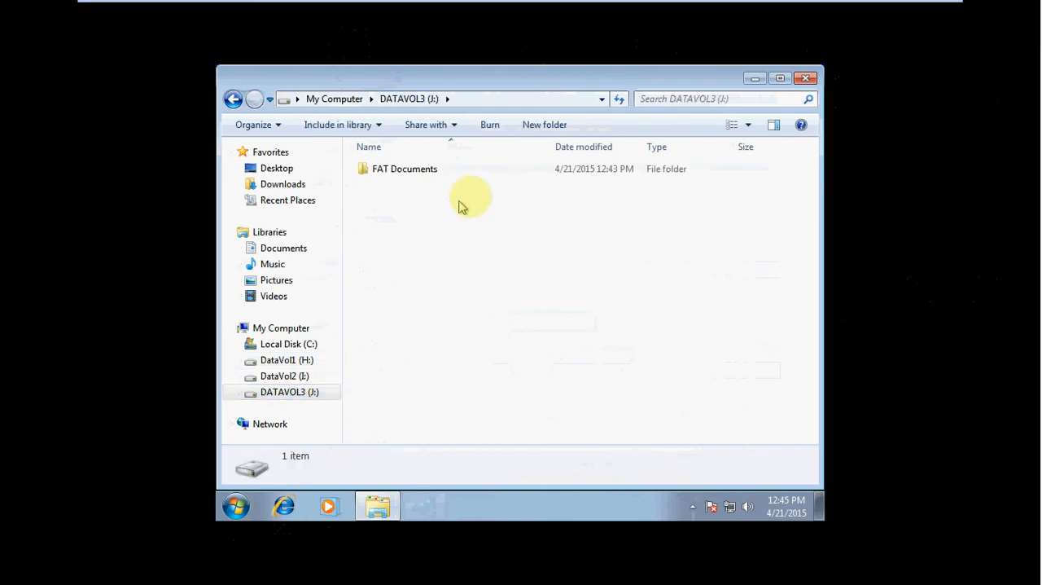
double_click(433, 170)
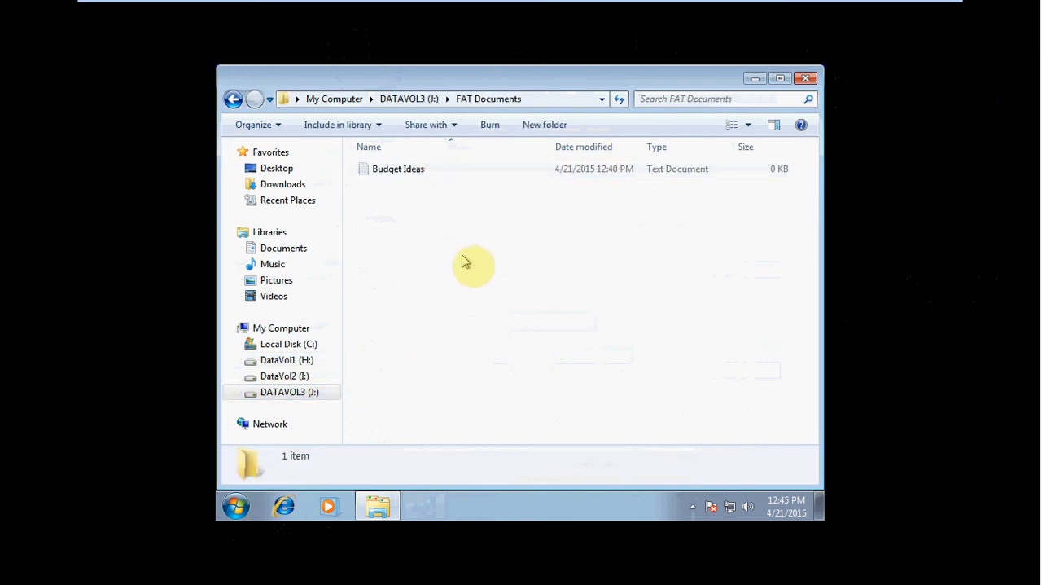
right_click(428, 218)
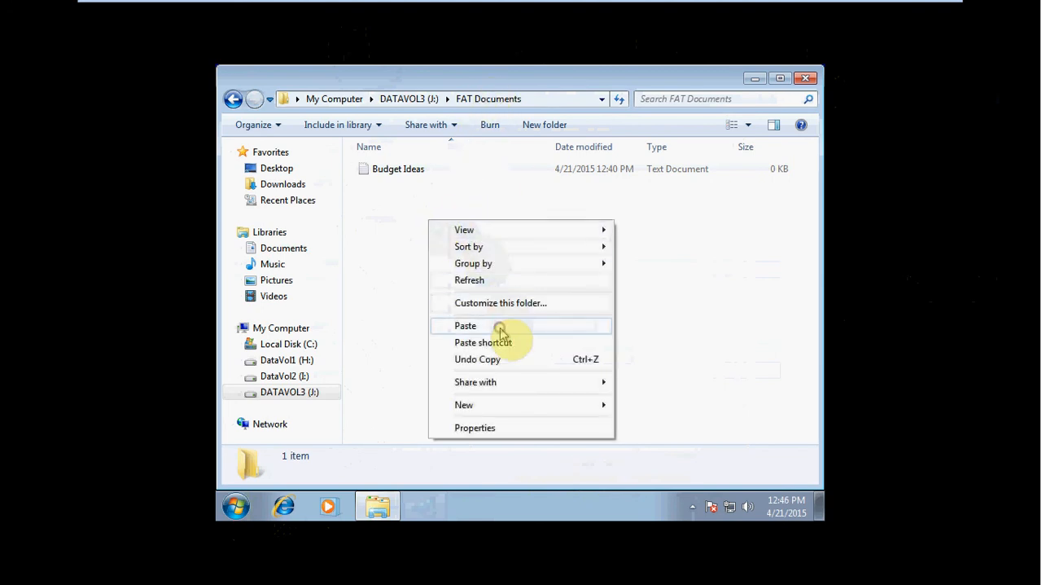
click(501, 329)
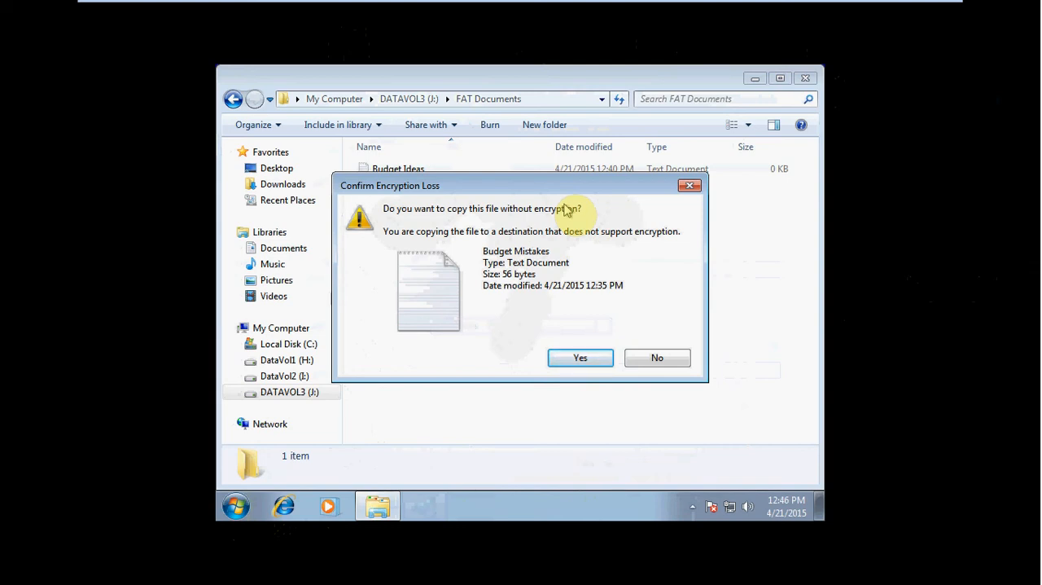
click(583, 359)
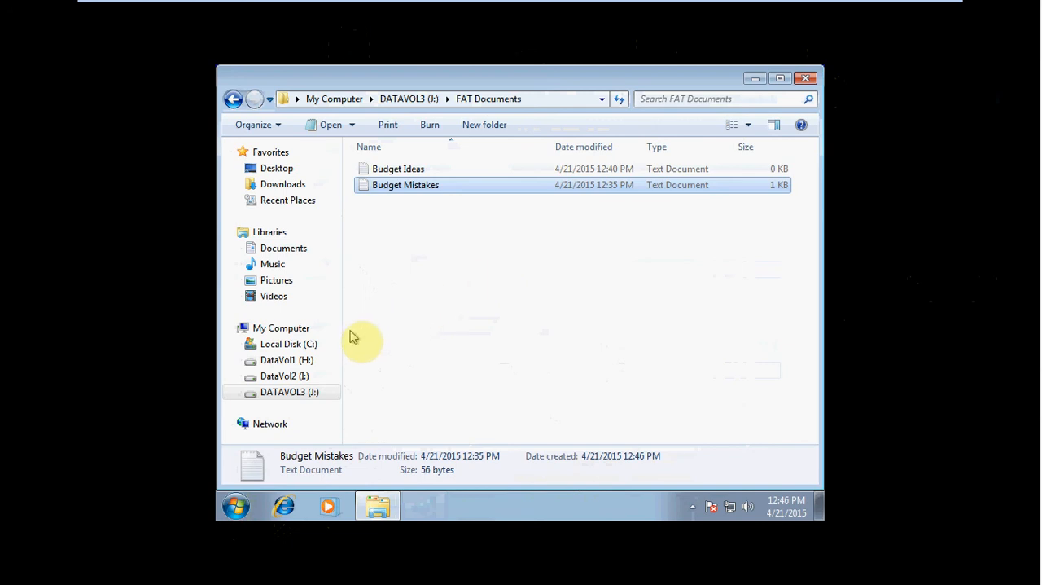
Step: Examine which users can access the encrypted Budget Mistakes document in Private Documents on DataVol1 (H:) through its encryption details
click(310, 359)
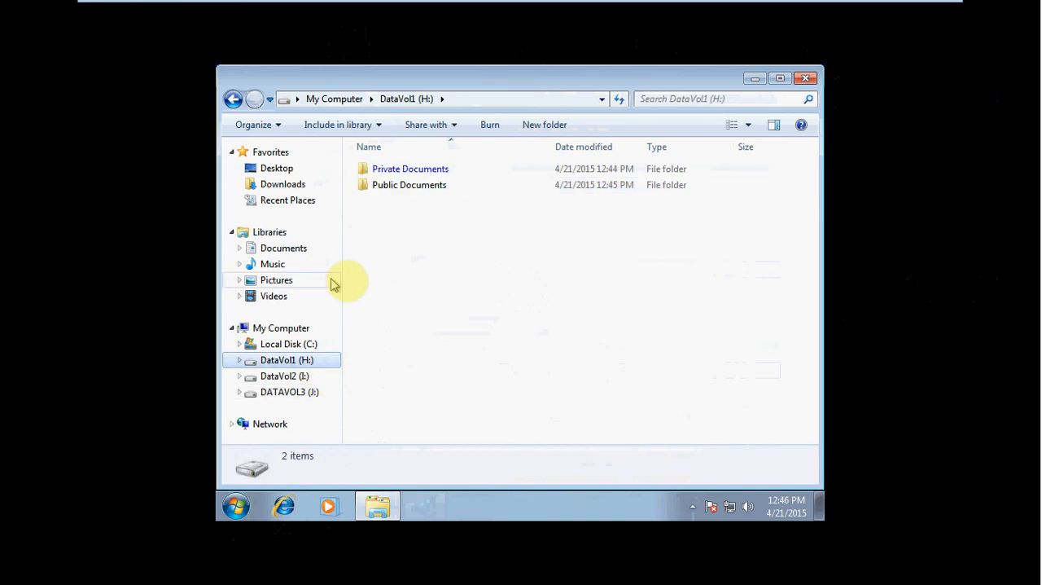
mouse_move(403, 187)
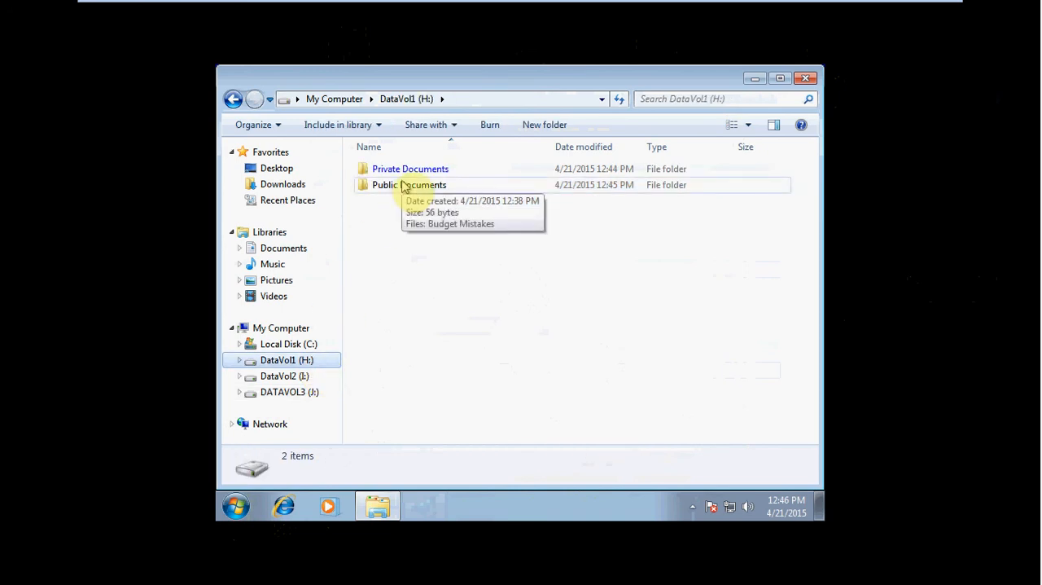
double_click(420, 170)
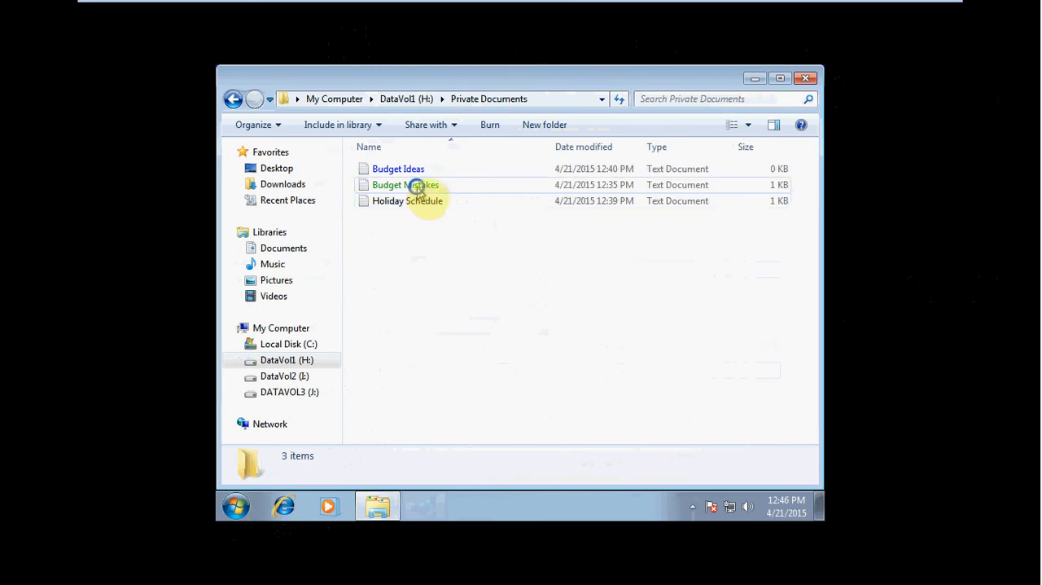
right_click(417, 186)
click(465, 410)
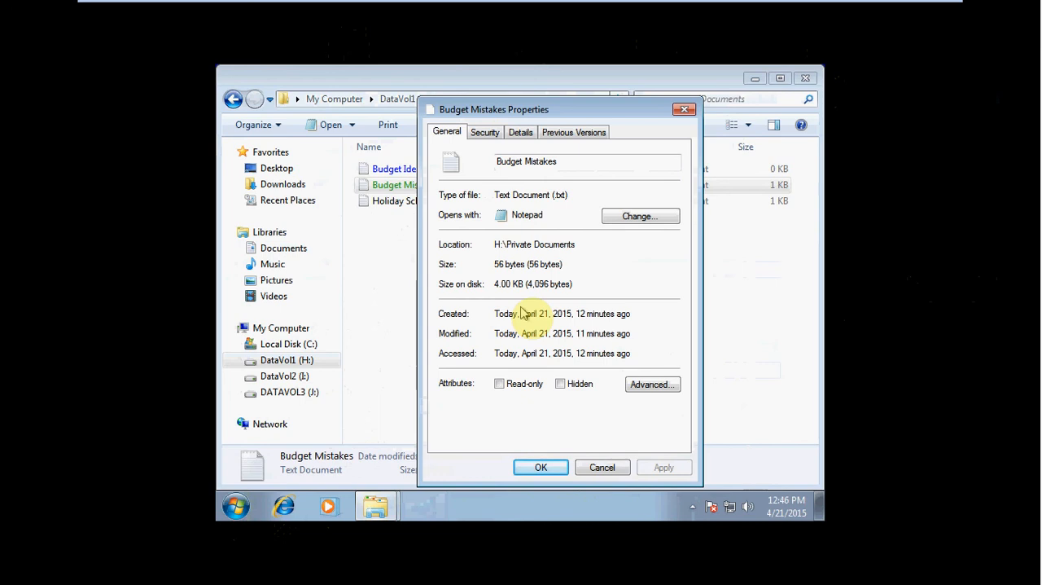
click(654, 383)
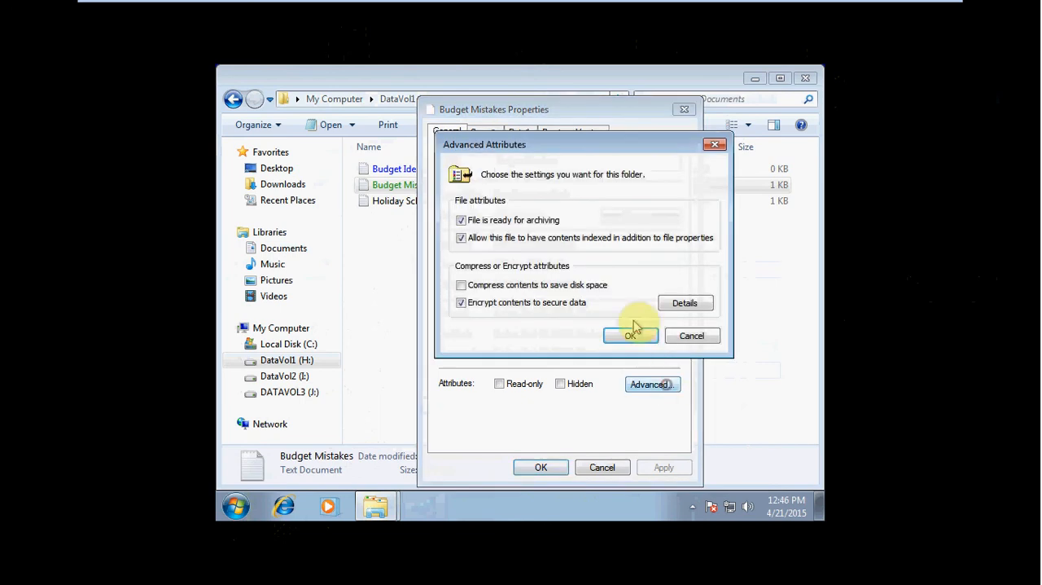
click(700, 305)
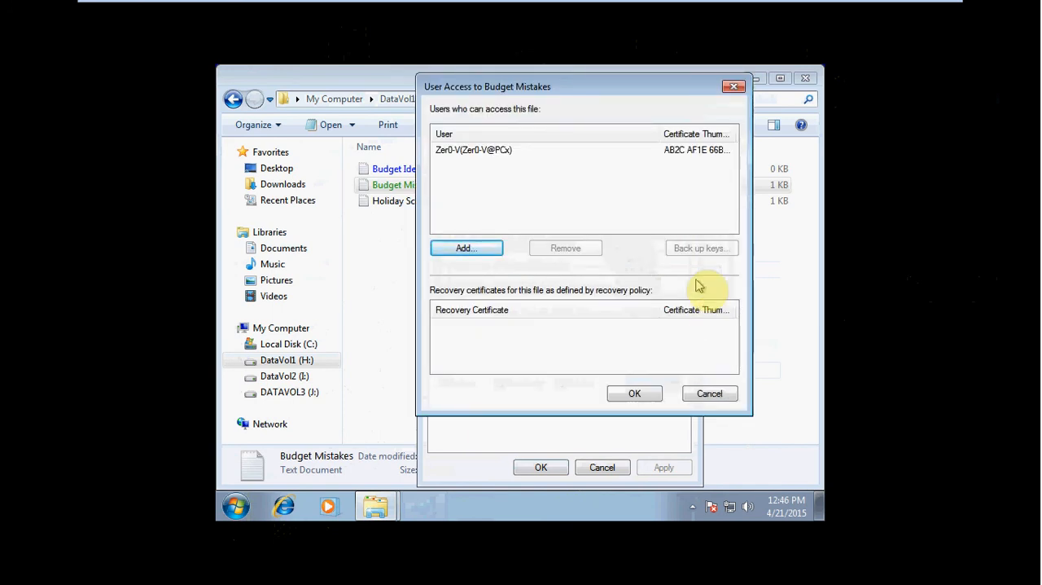
click(499, 152)
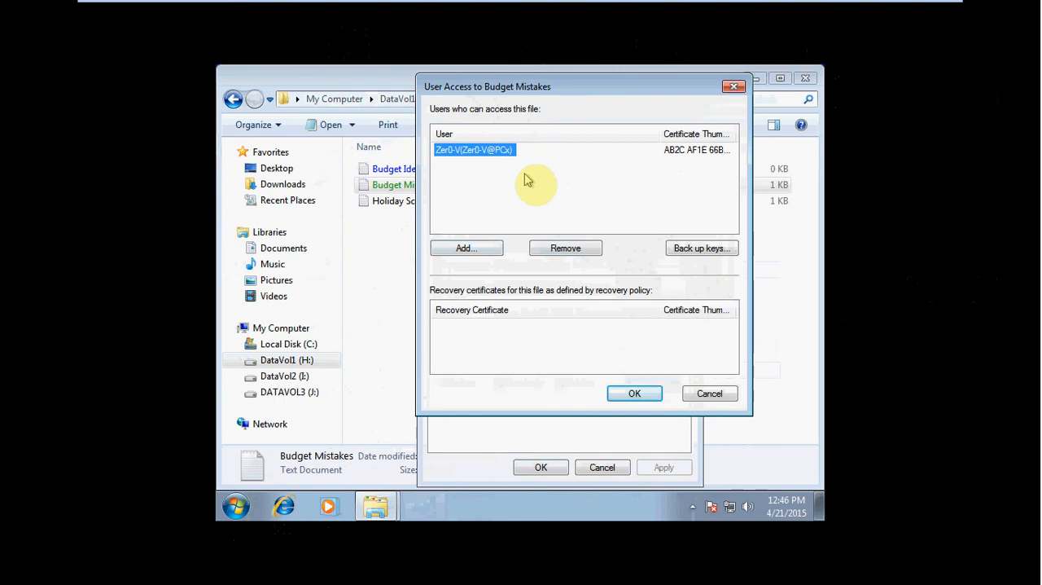
Step: Examine the certificate offered for sharing access to Budget Mistakes, and close the certificate, user access and properties dialogs without making changes
click(493, 250)
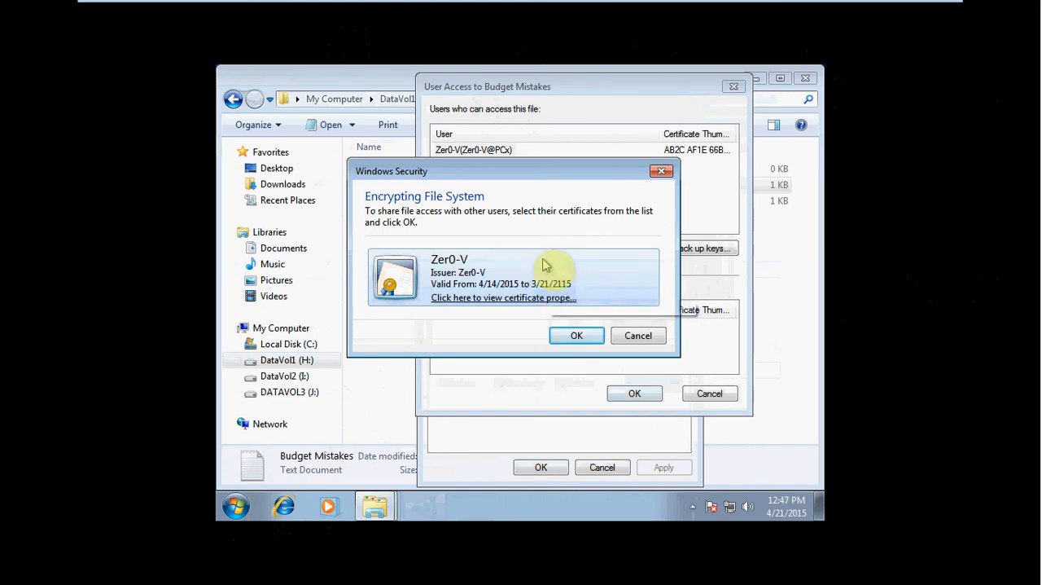
click(491, 298)
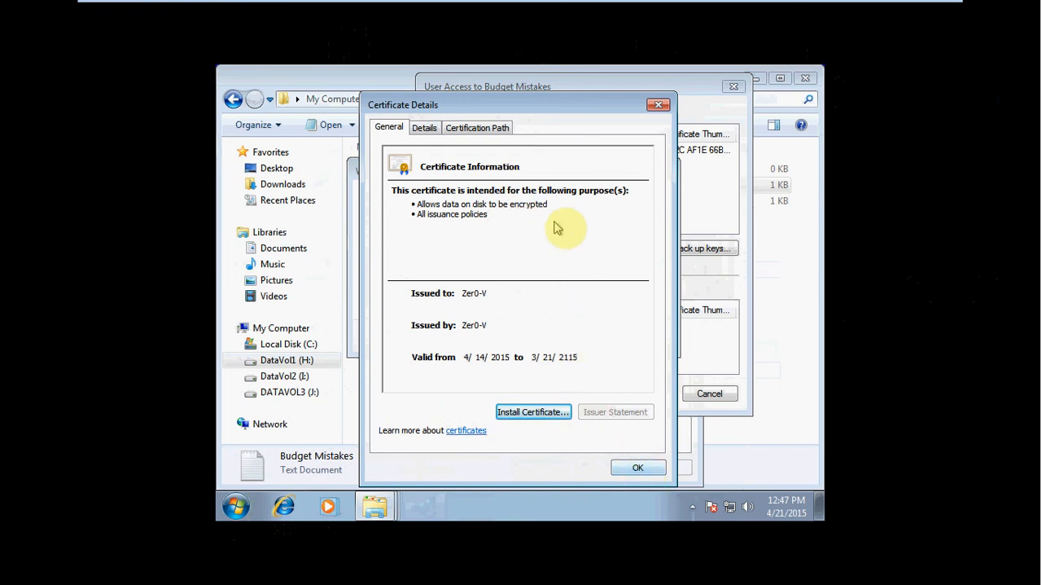
drag(549, 204, 508, 204)
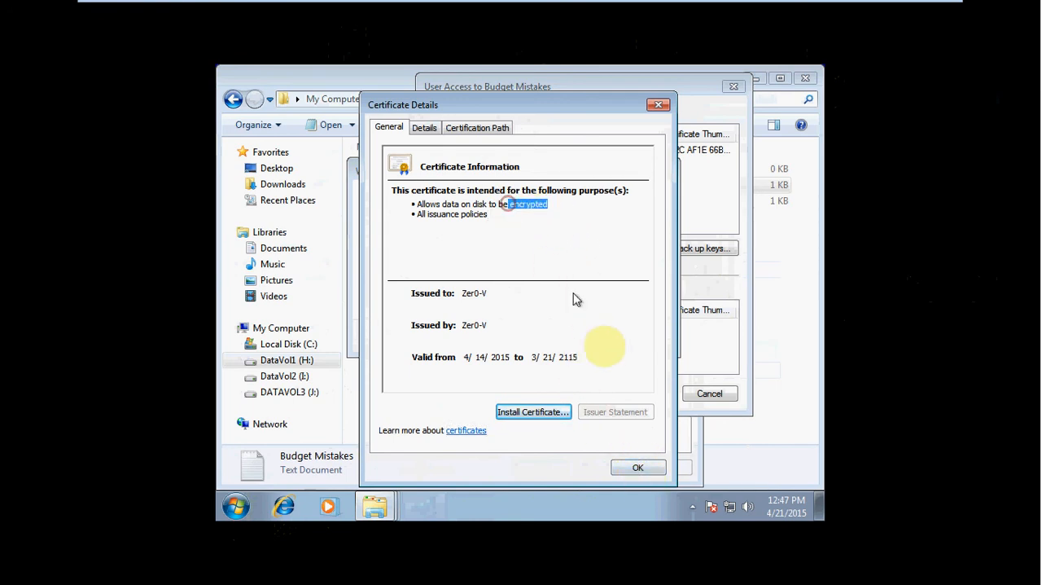
click(656, 467)
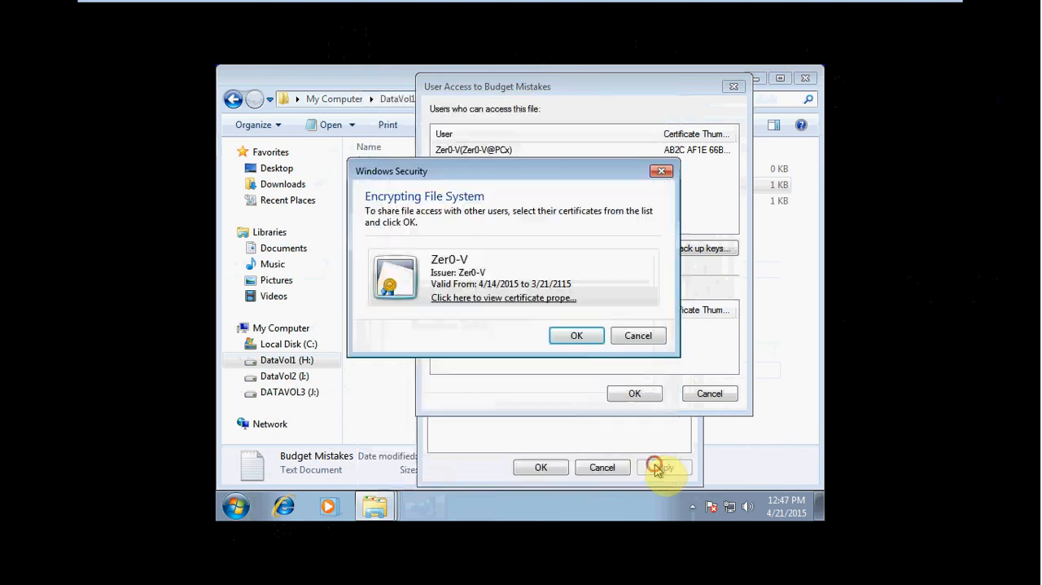
click(639, 339)
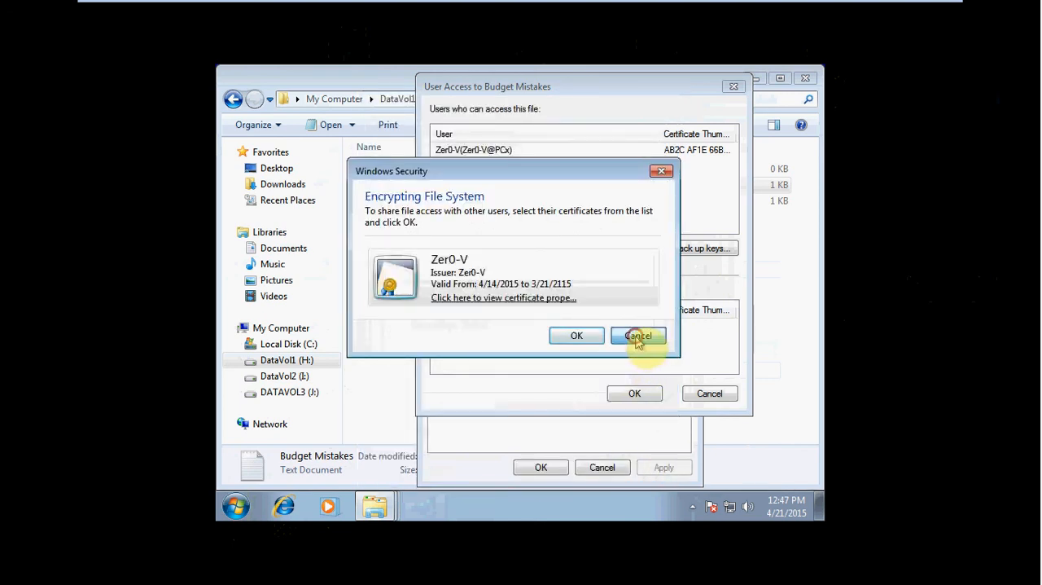
click(710, 392)
click(690, 336)
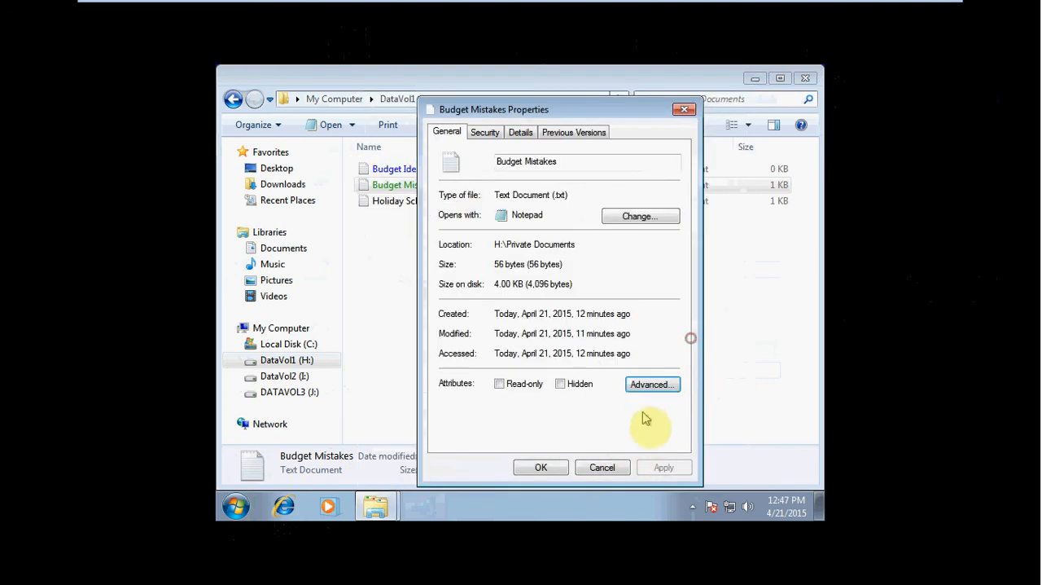
click(600, 466)
click(628, 327)
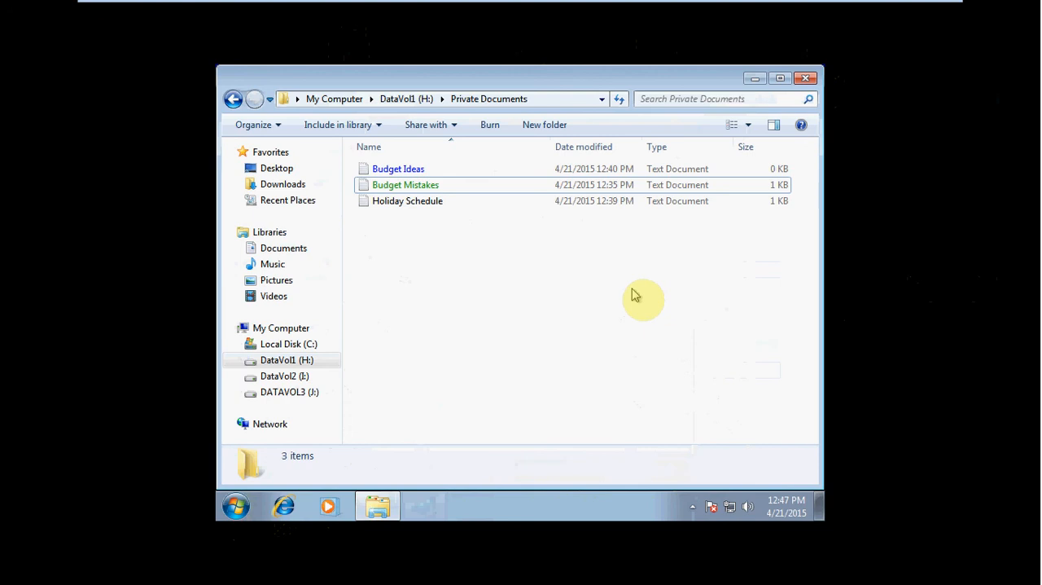
Step: Close the Private Documents window and reopen My Computer to view the overview of all drives
click(806, 78)
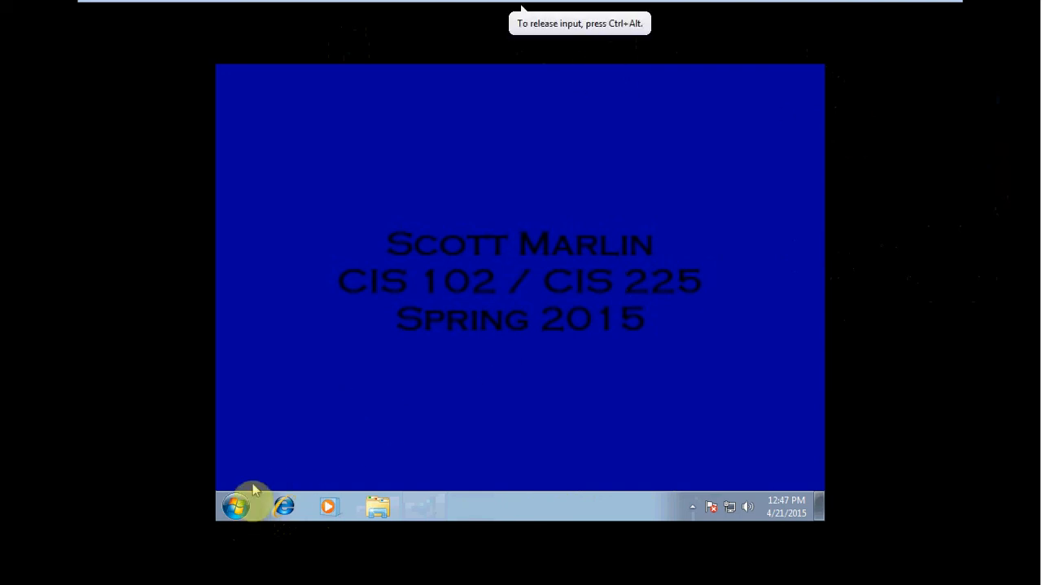
click(238, 505)
click(467, 318)
double_click(645, 173)
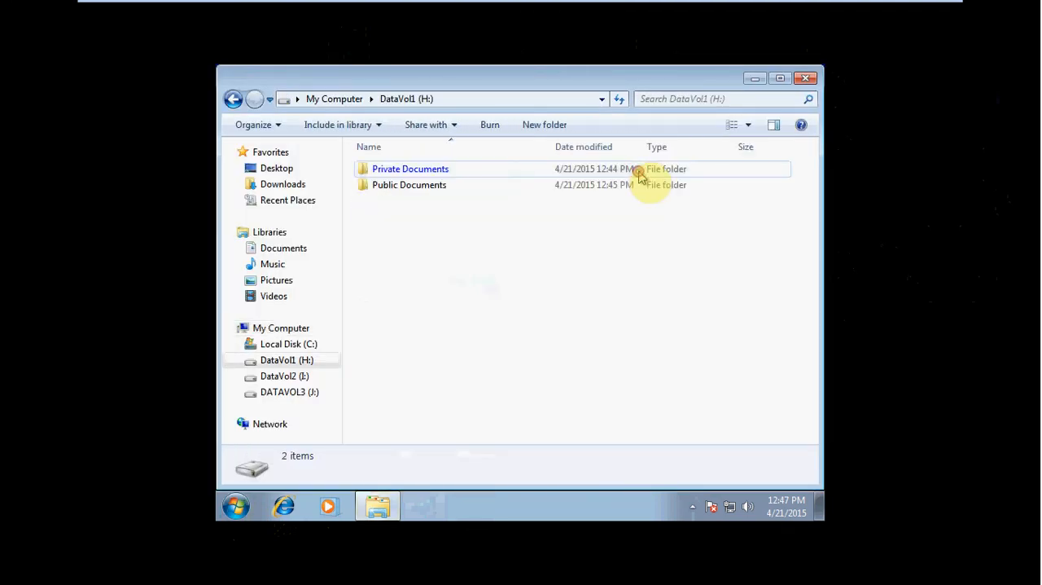
click(233, 99)
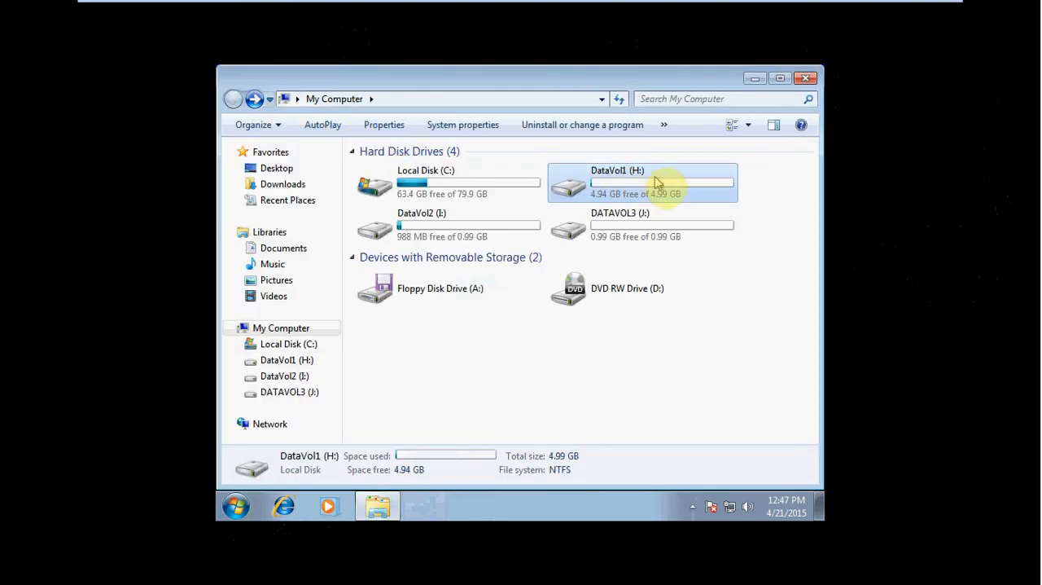
Step: Examine the attributes of the Budget Ideas document in Compressed Documents on DataVol2 (I:), and return to the volume's root
double_click(457, 232)
click(439, 171)
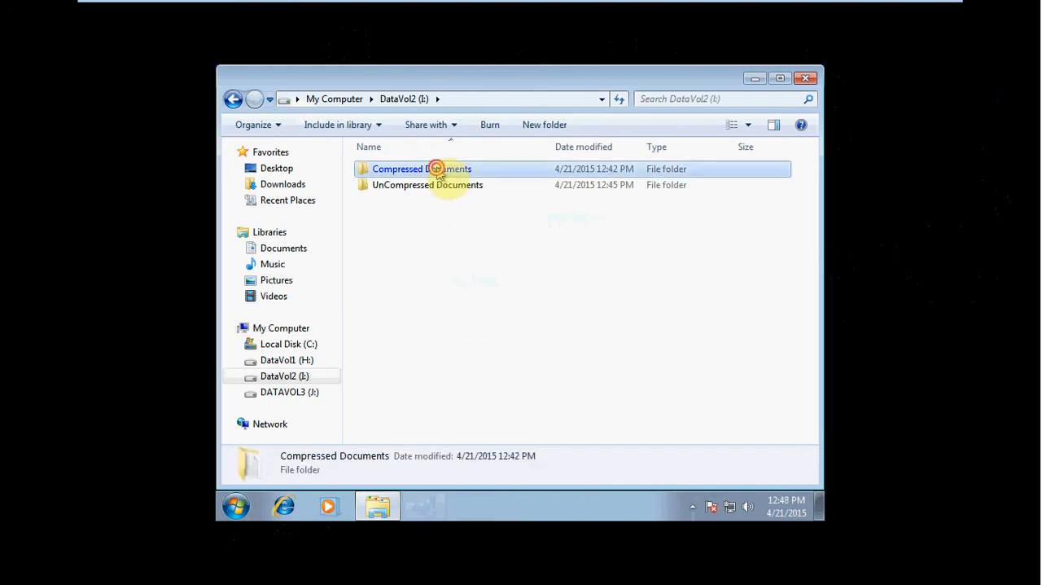
double_click(439, 171)
click(428, 169)
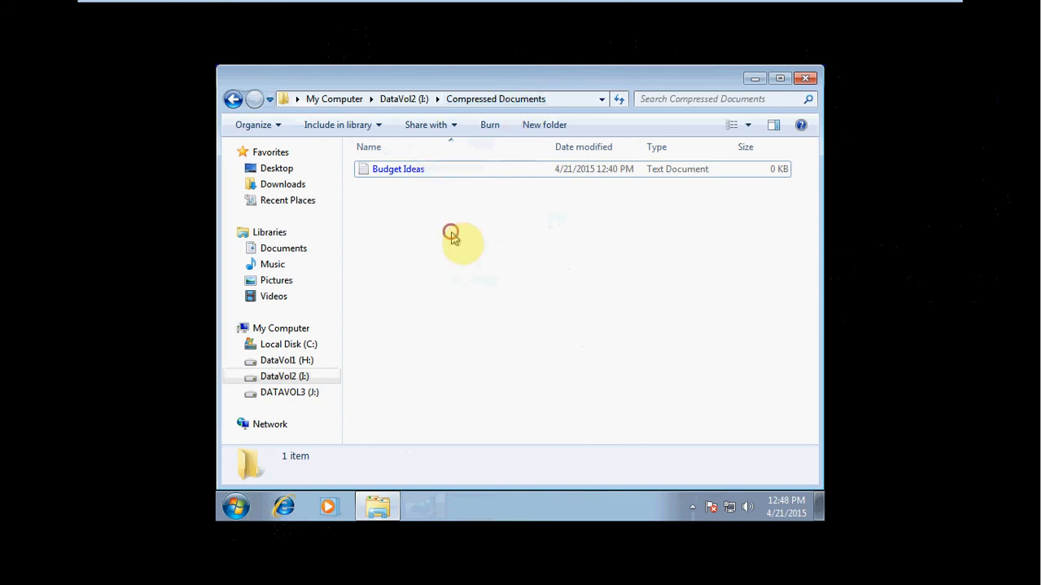
key(BackSpace)
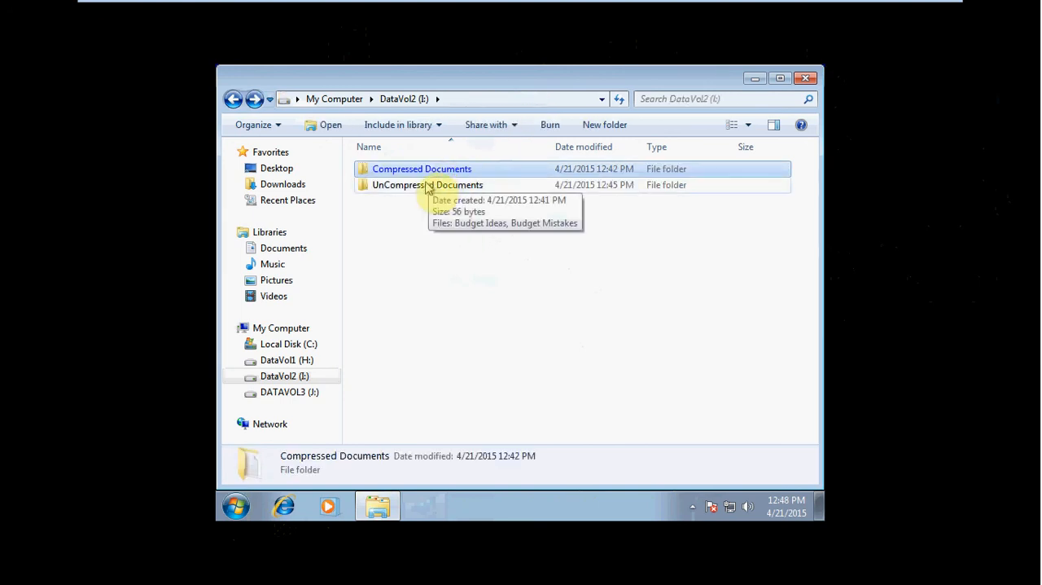
Step: Compare the compression and encryption state of Budget Ideas and Budget Mistakes in UnCompressed Documents on DataVol2 (I:), and return to the volume's root
double_click(428, 186)
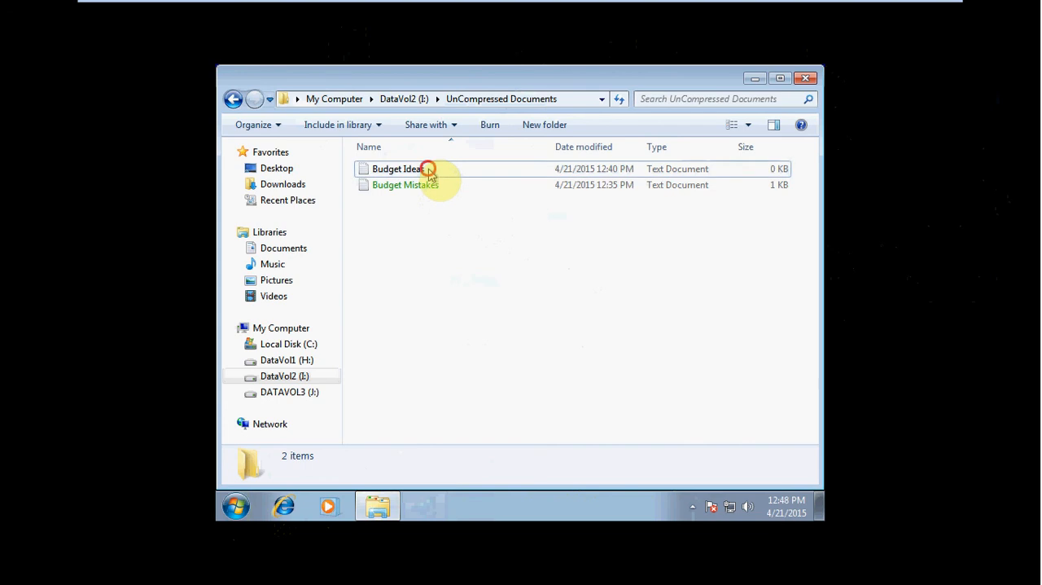
click(428, 170)
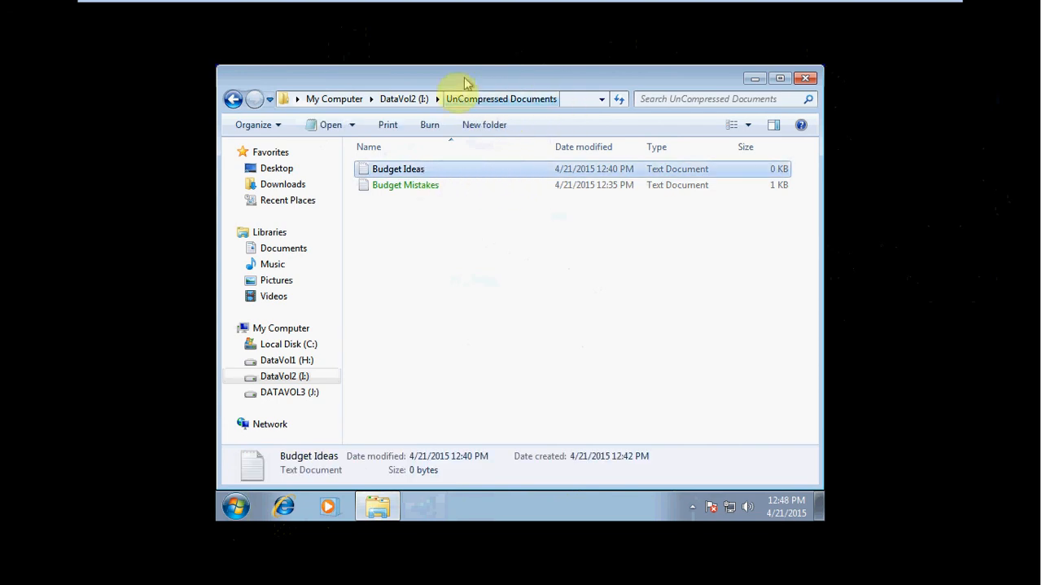
click(481, 236)
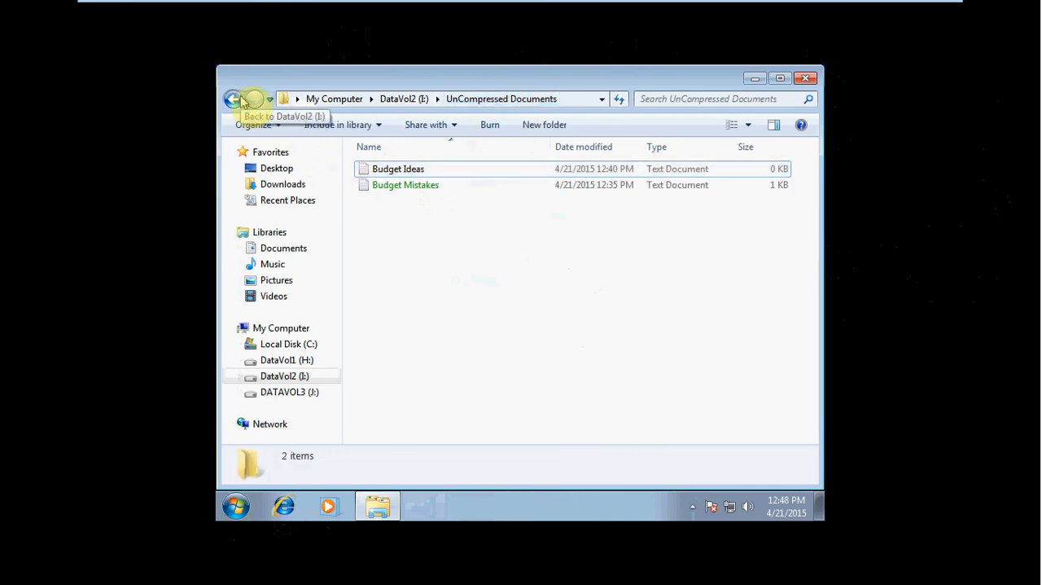
click(435, 184)
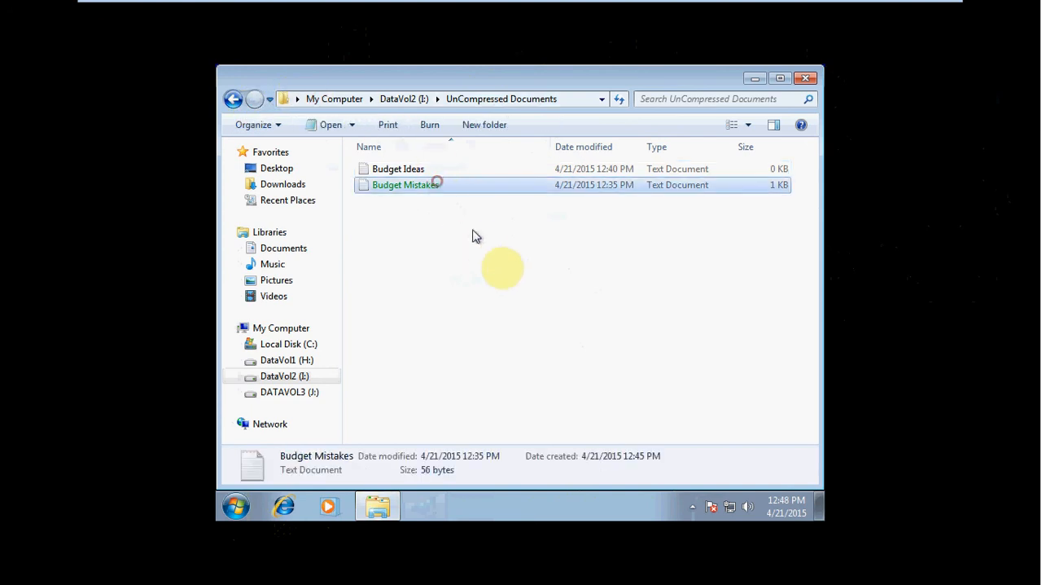
click(416, 169)
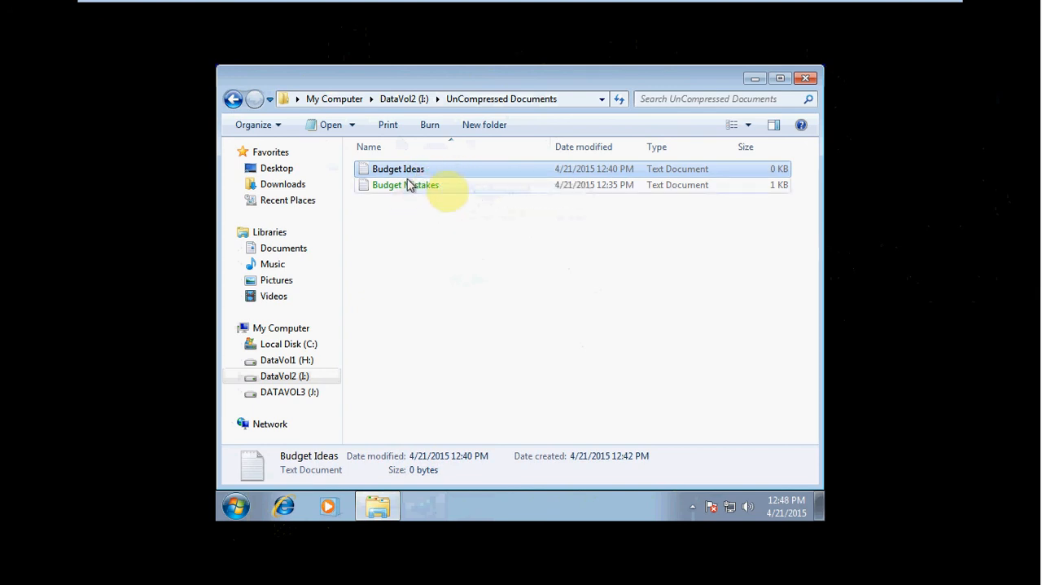
click(236, 101)
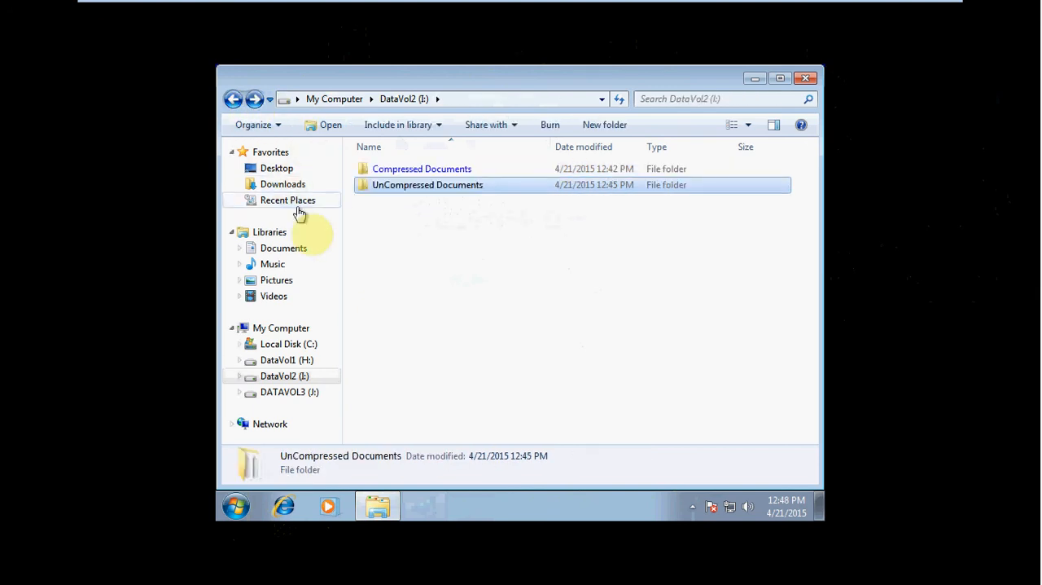
Step: Open the FAT Documents folder on DATAVOL3 (J:) to examine the state of the documents copied there
click(434, 236)
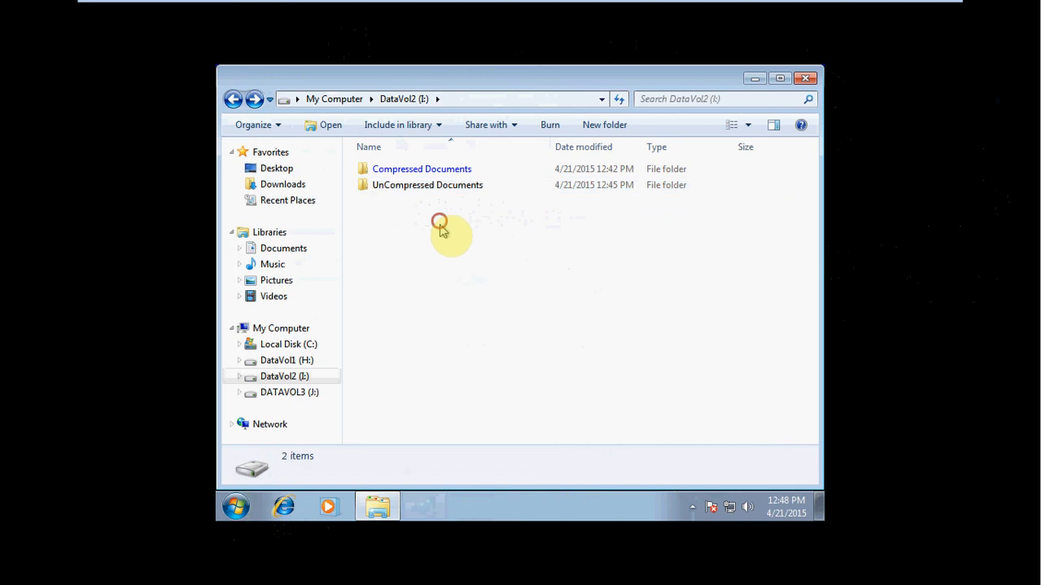
click(313, 394)
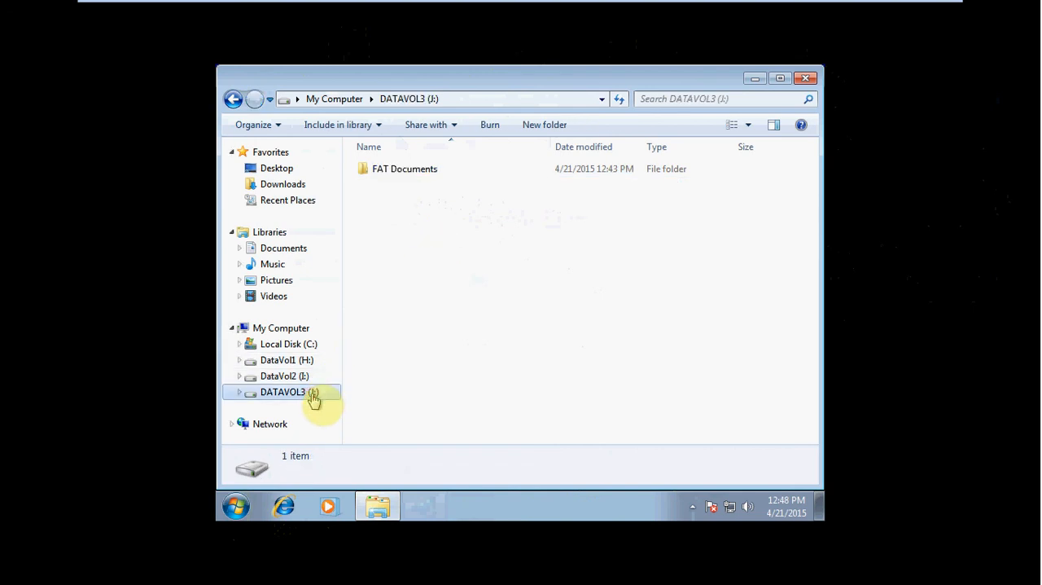
double_click(424, 173)
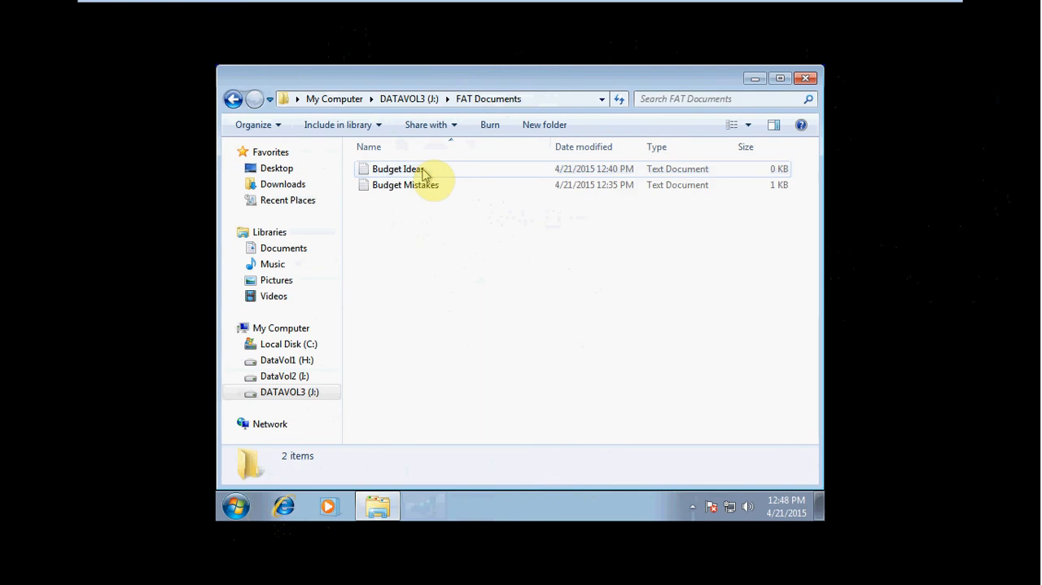